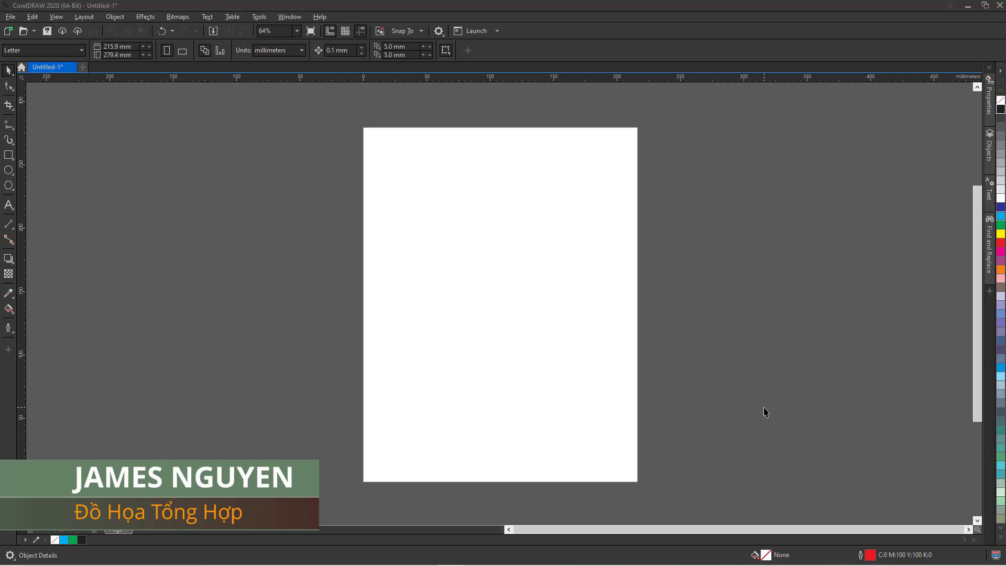
# Draw a rectangle about 62 by 60 mm near the page's upper-left corner and a triangle about 62 by 58 mm diagonally below it.
pyautogui.press('F6')
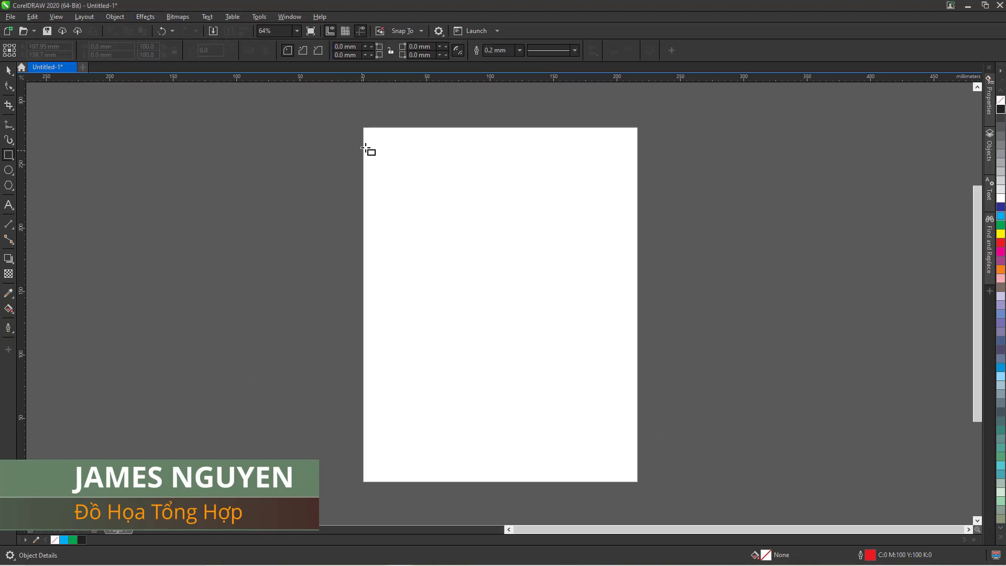
pyautogui.moveTo(372, 141); pyautogui.dragTo(450, 217)
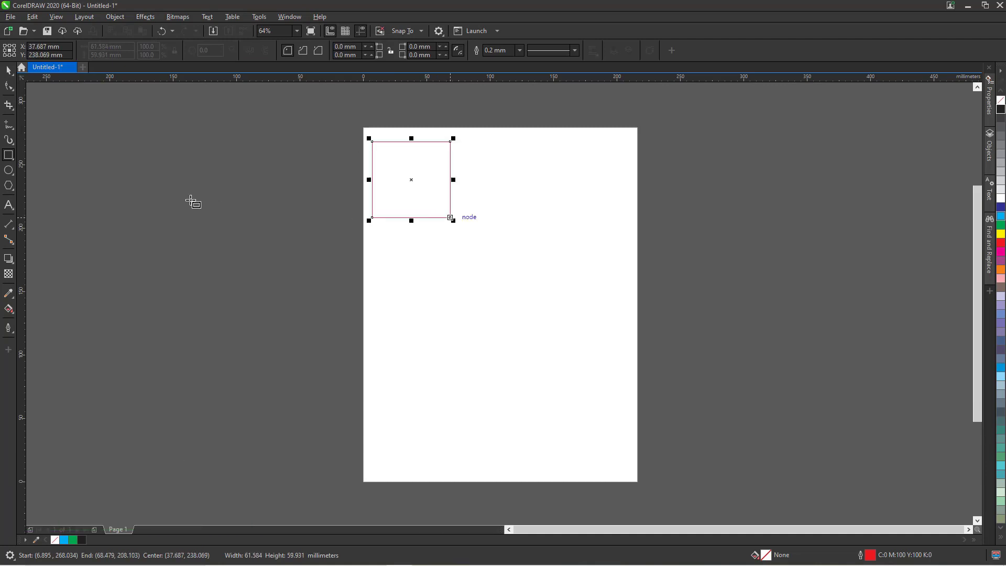
pyautogui.click(9, 185)
pyautogui.moveTo(439, 241); pyautogui.dragTo(484, 276)
pyautogui.press('space')
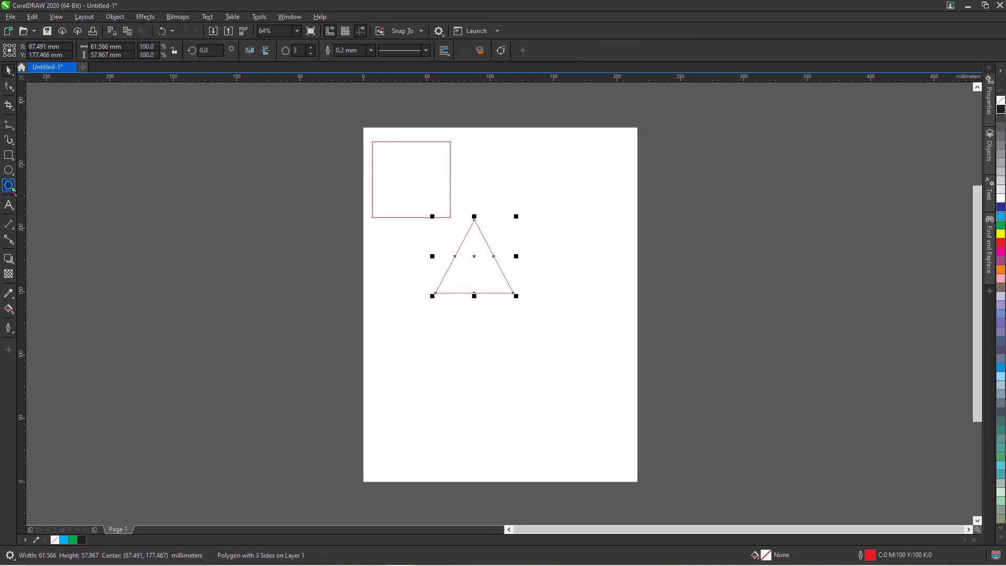
# Draw a five-pointed star about 64 by 53 mm below the triangle and an ellipse about 78 by 42 mm near the page's lower-right corner.
pyautogui.click(12, 188)
pyautogui.click(42, 196)
pyautogui.moveTo(493, 325); pyautogui.dragTo(576, 393)
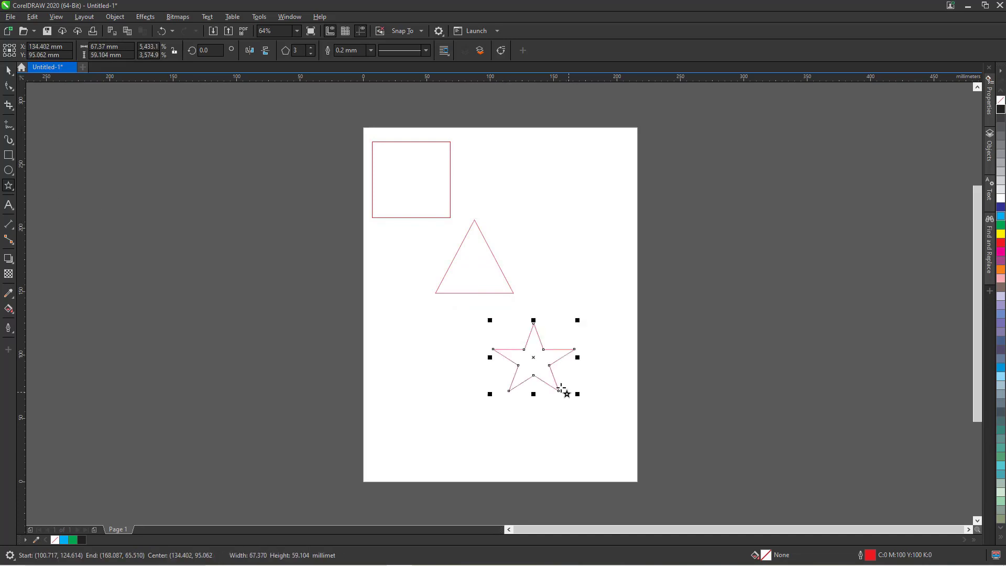
pyautogui.click(9, 170)
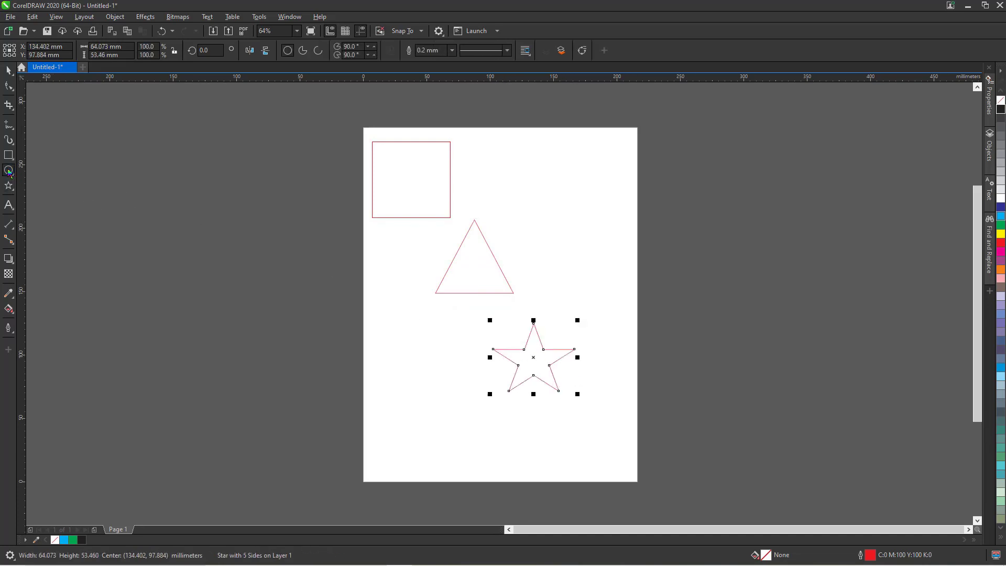
pyautogui.moveTo(529, 408); pyautogui.dragTo(635, 463)
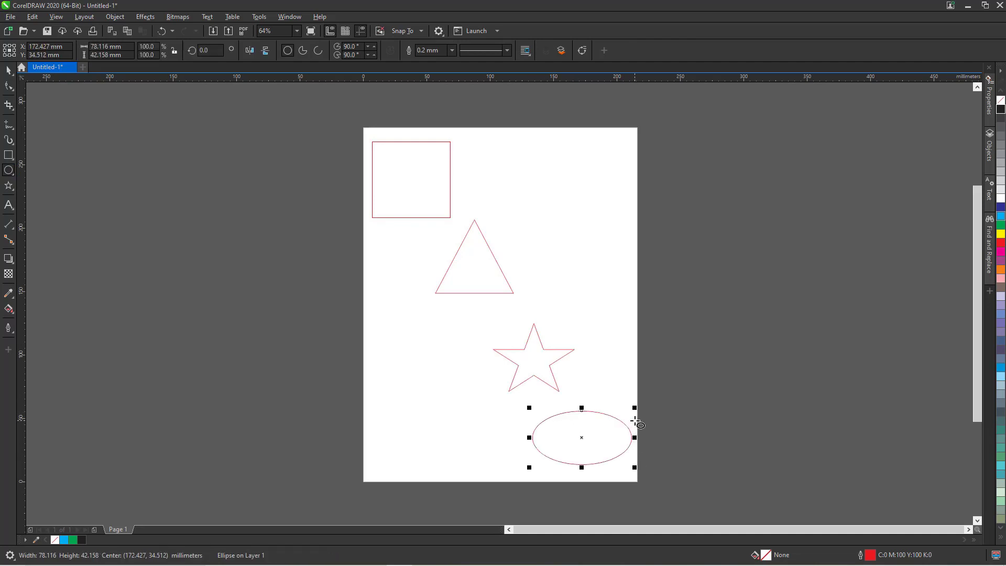
# Set the outline width of all four shapes to 2 mm.
pyautogui.press('space')
pyautogui.click(336, 181)
pyautogui.moveTo(352, 119); pyautogui.dragTo(704, 503)
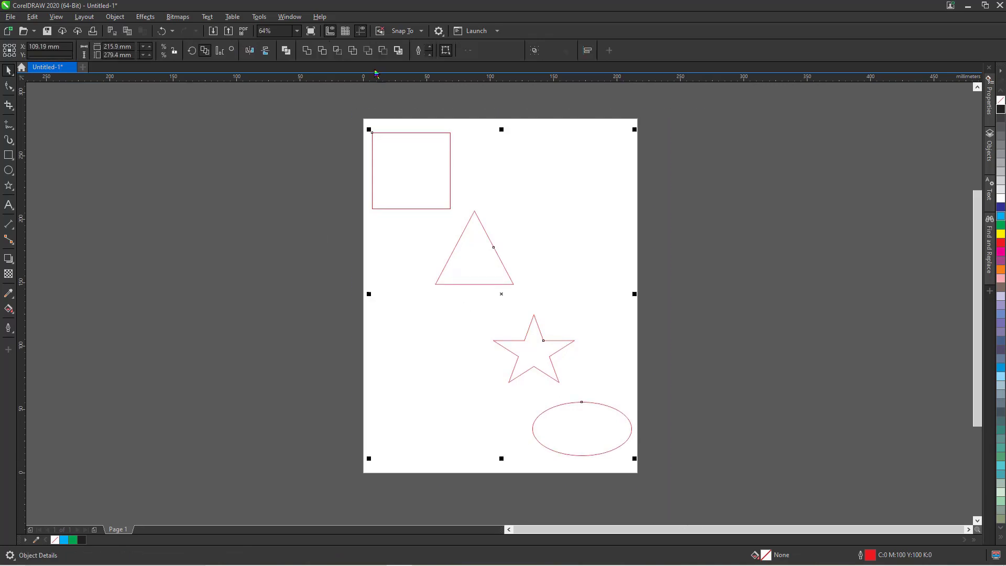
pyautogui.doubleClick(431, 51)
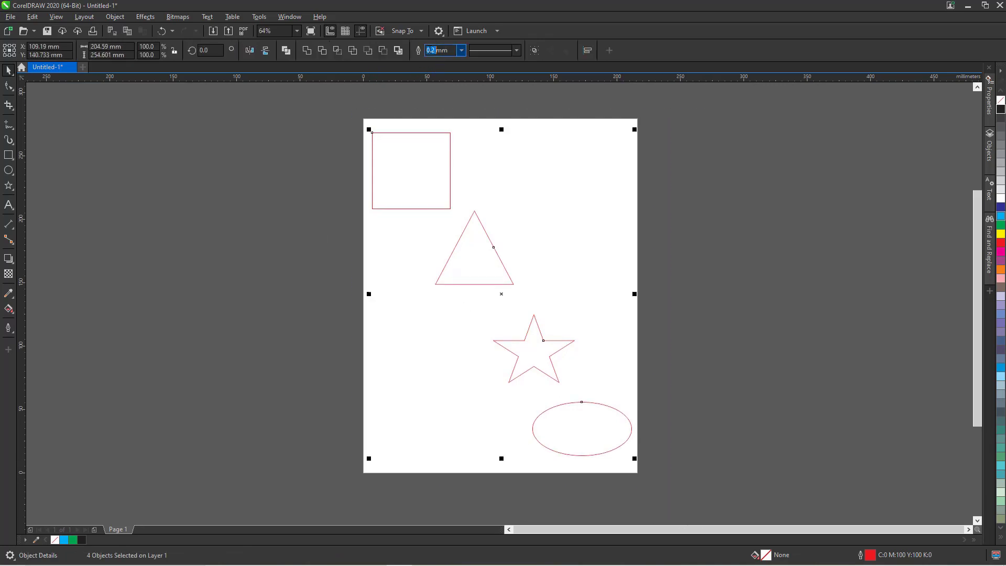
pyautogui.write('2')
pyautogui.press('Return')
pyautogui.click(597, 169)
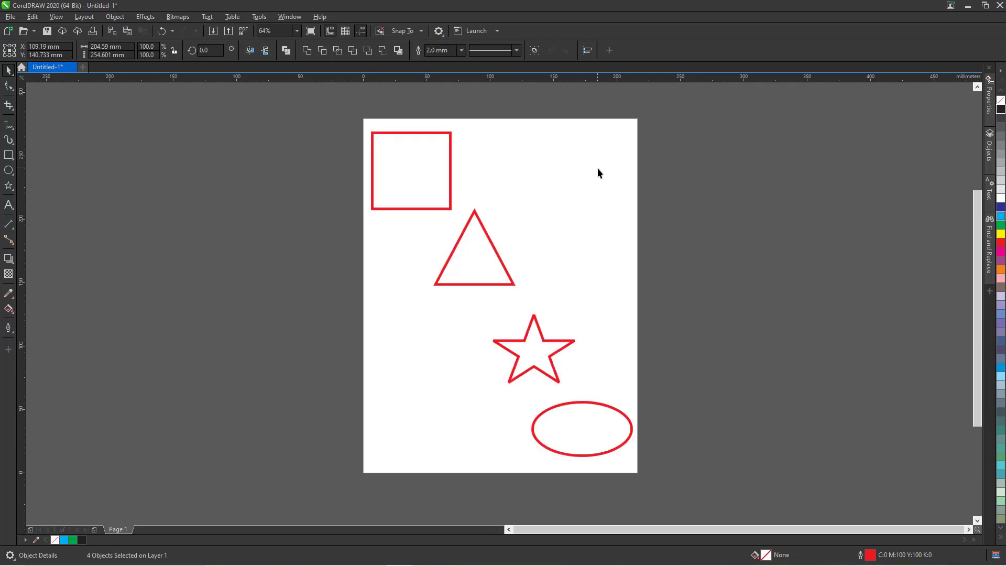
# Recolour the outlines: cyan for the triangle, green for the star and black for the ellipse.
pyautogui.click(462, 254)
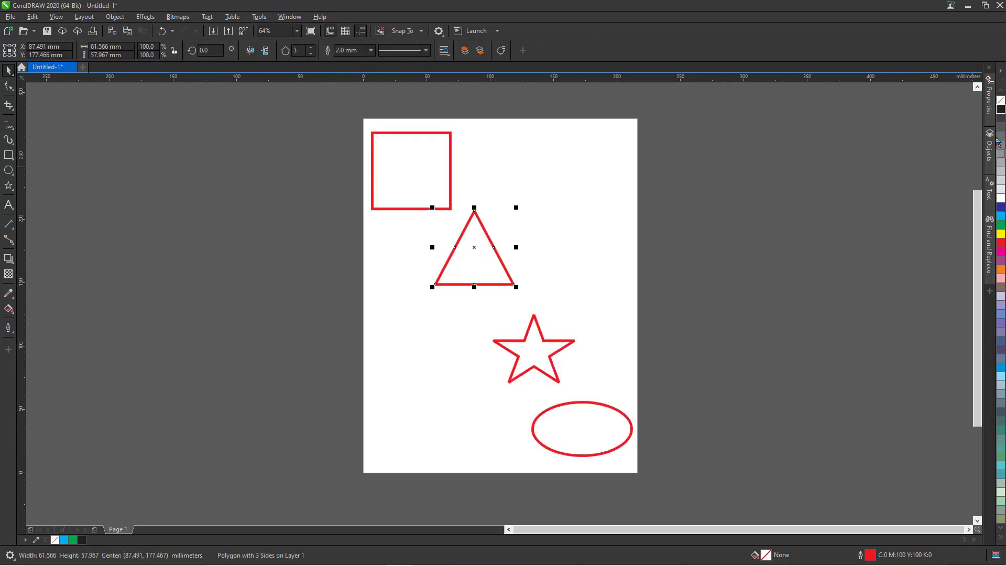
pyautogui.rightClick(1000, 217)
pyautogui.click(539, 350)
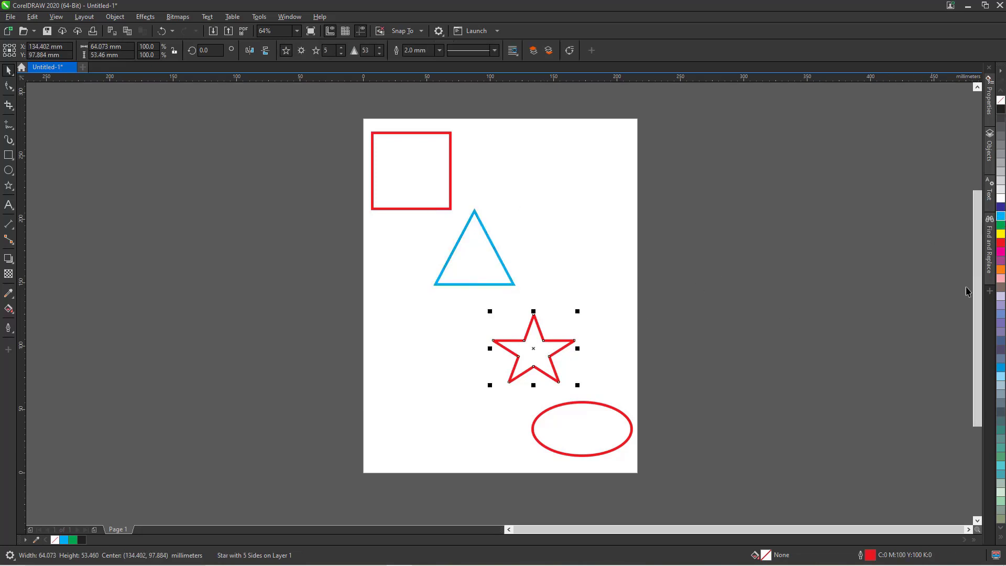
pyautogui.rightClick(1001, 229)
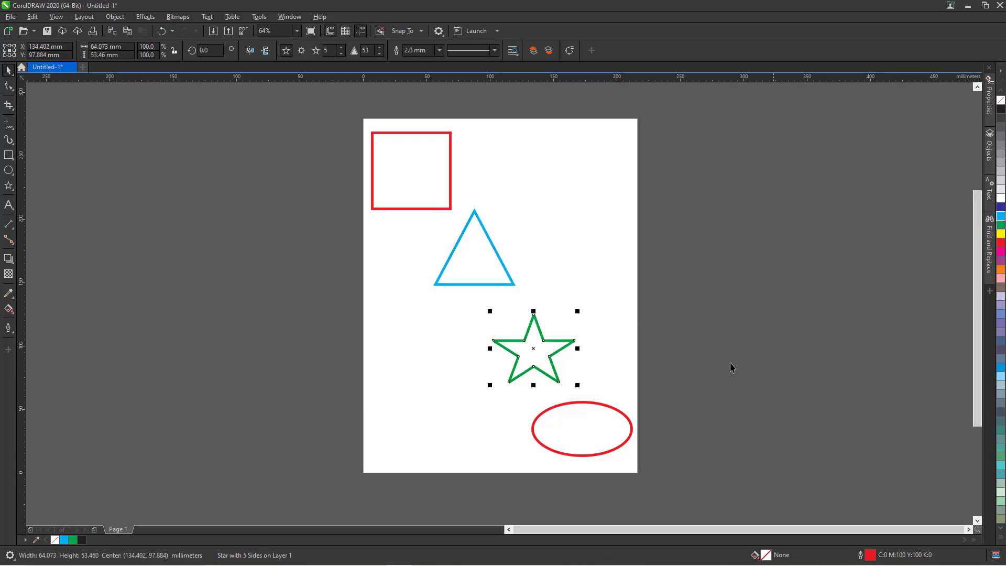
pyautogui.click(618, 425)
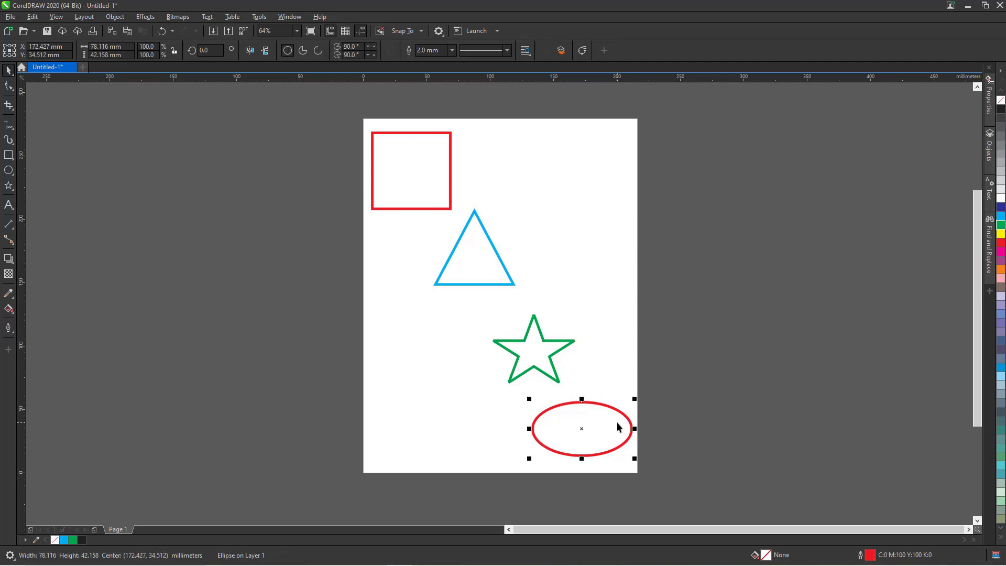
pyautogui.rightClick(1001, 109)
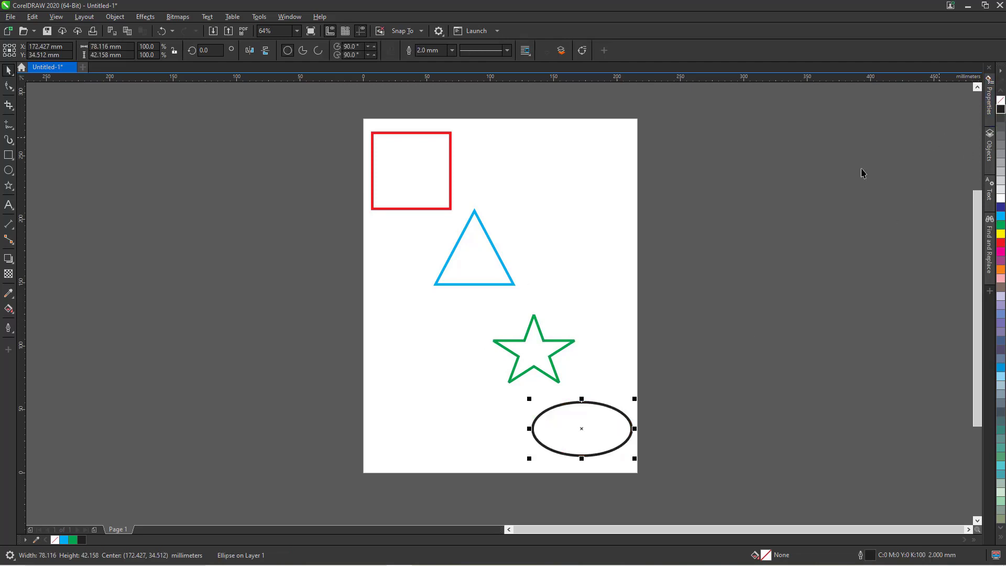
pyautogui.click(770, 210)
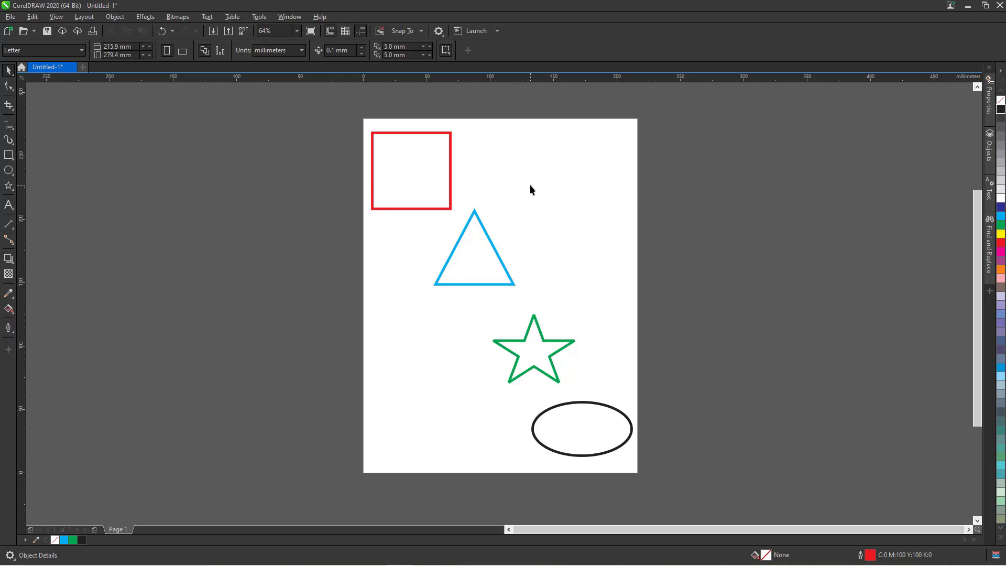
# Select the rectangle, triangle, star and lastly the ellipse one by one, align them left, and undo the alignment.
pyautogui.click(400, 170)
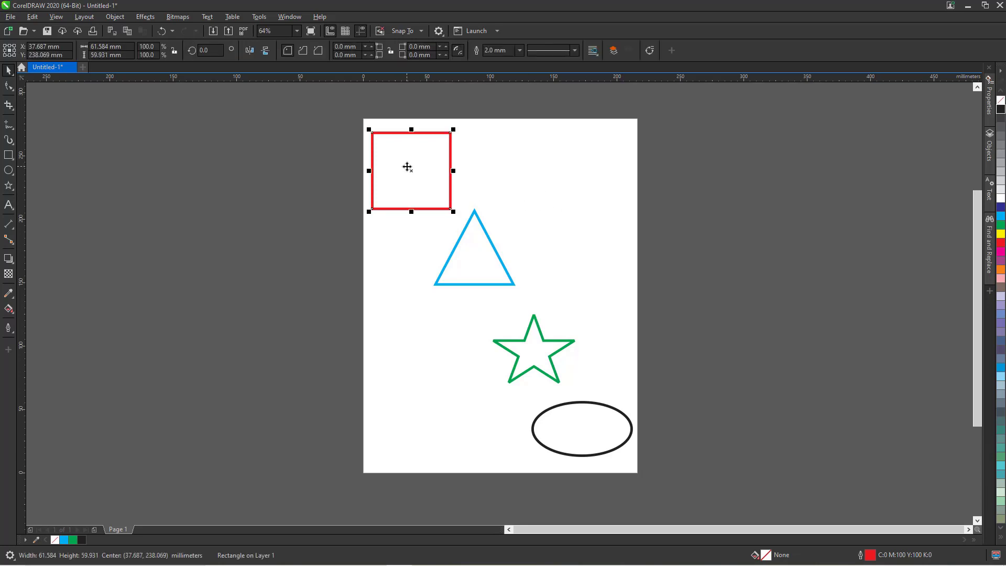
pyautogui.keyDown('shift'); pyautogui.click(485, 252); pyautogui.keyUp('shift')
pyautogui.keyDown('shift'); pyautogui.click(524, 337); pyautogui.keyUp('shift')
pyautogui.keyDown('shift'); pyautogui.click(582, 418); pyautogui.keyUp('shift')
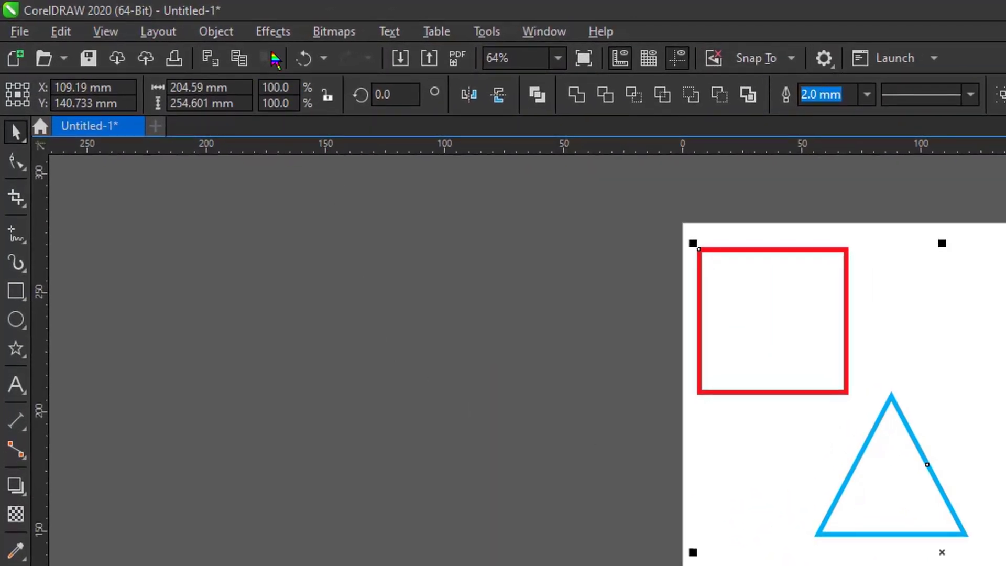
pyautogui.click(217, 31)
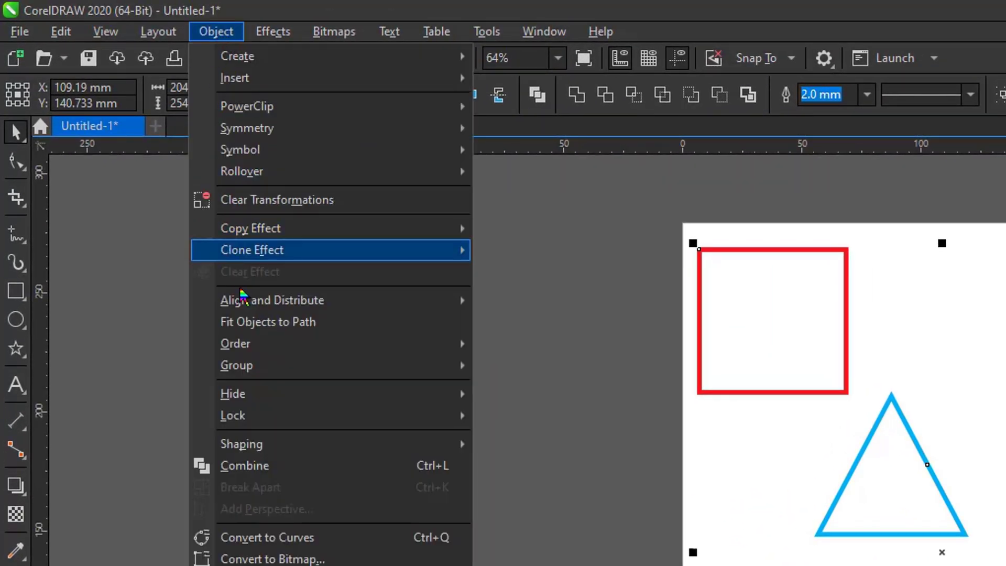
pyautogui.moveTo(241, 302)
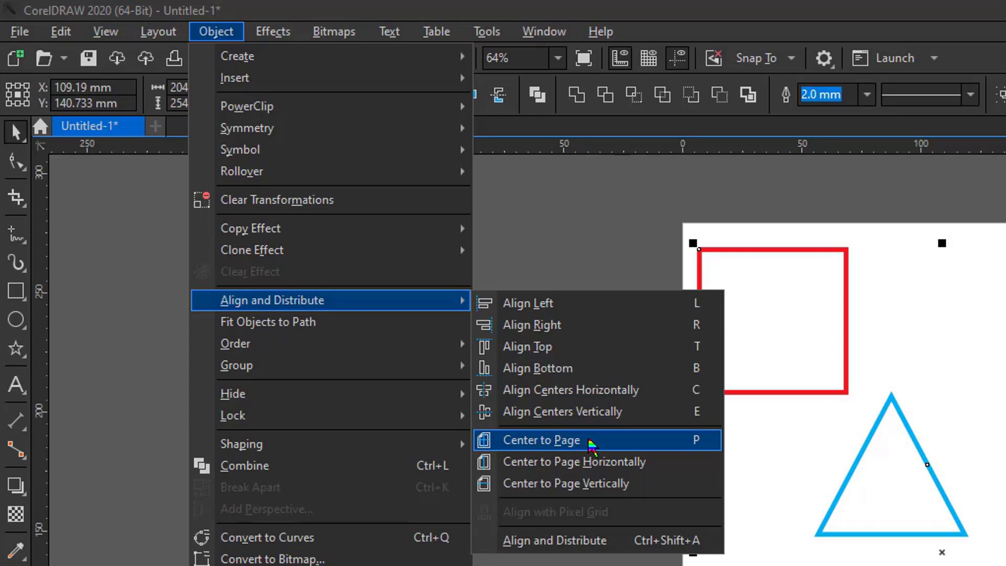
pyautogui.click(551, 304)
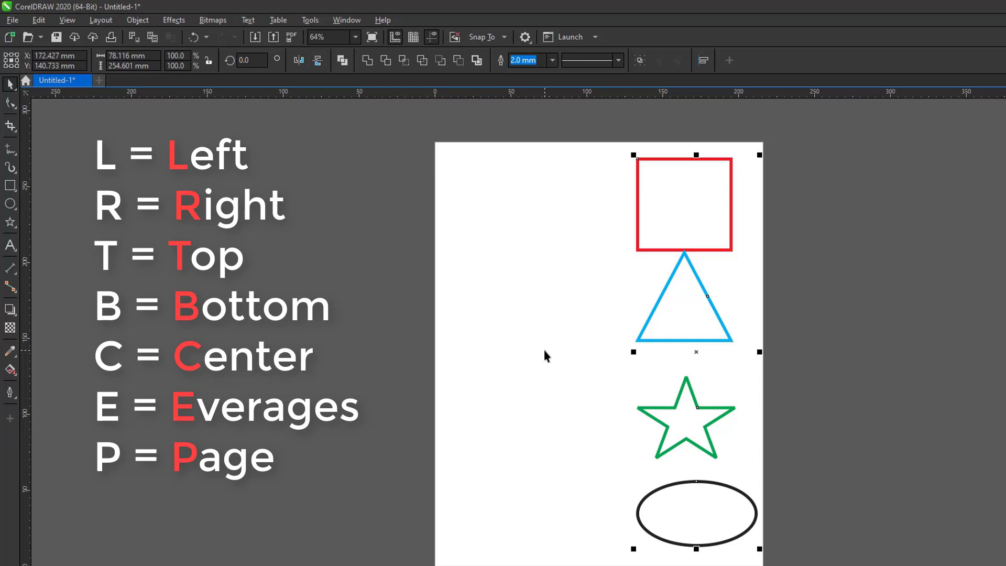
pyautogui.hotkey('ctrl', 'z')
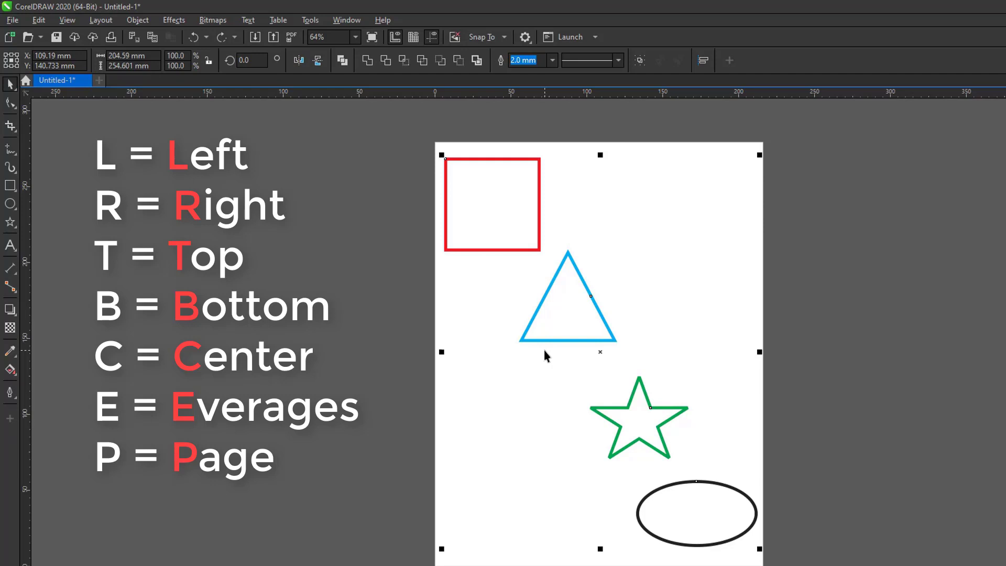
pyautogui.click(452, 304)
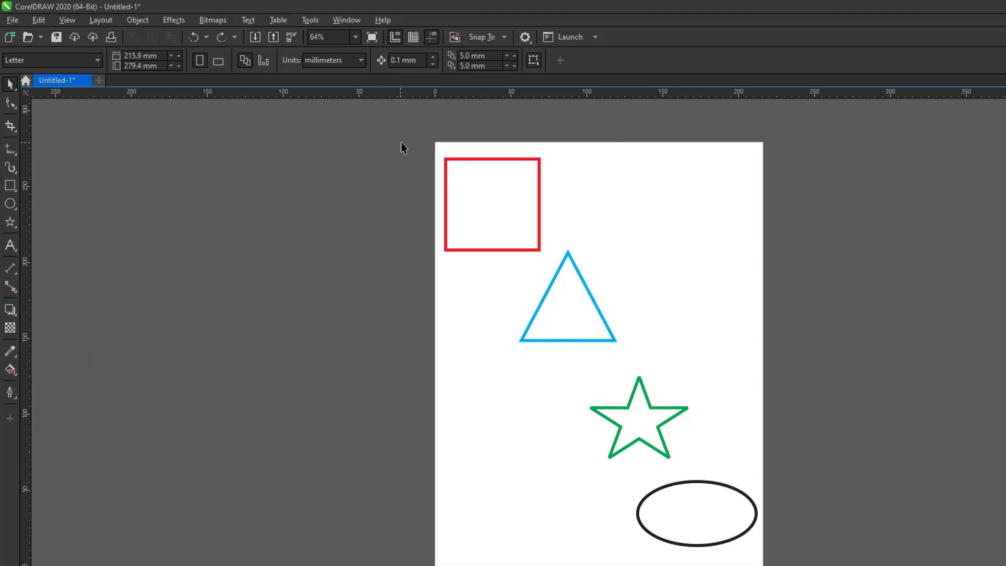
# Select all four shapes together with one selection area, align them left, and undo the alignment.
pyautogui.moveTo(402, 143); pyautogui.dragTo(775, 559)
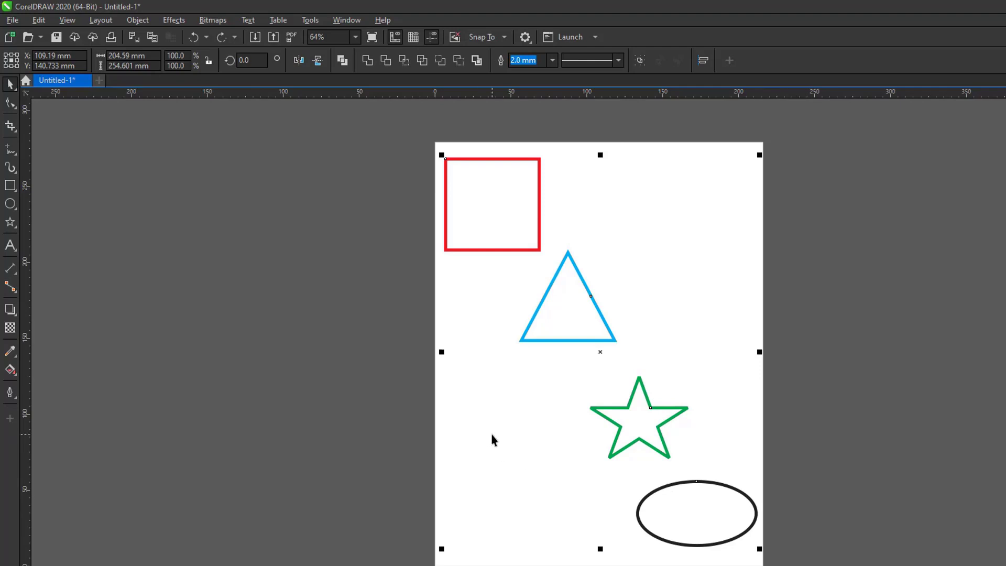
pyautogui.click(137, 20)
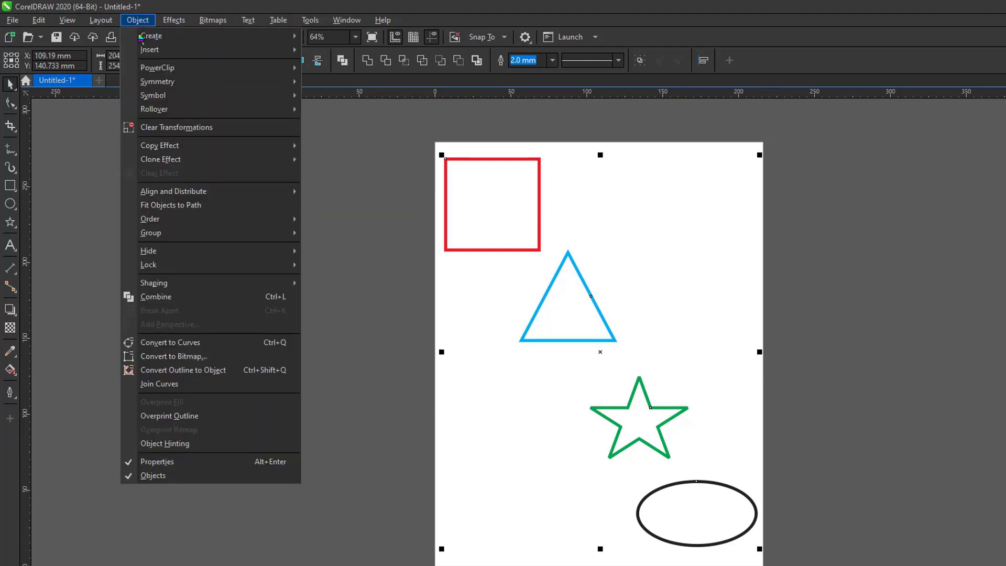
pyautogui.moveTo(159, 193)
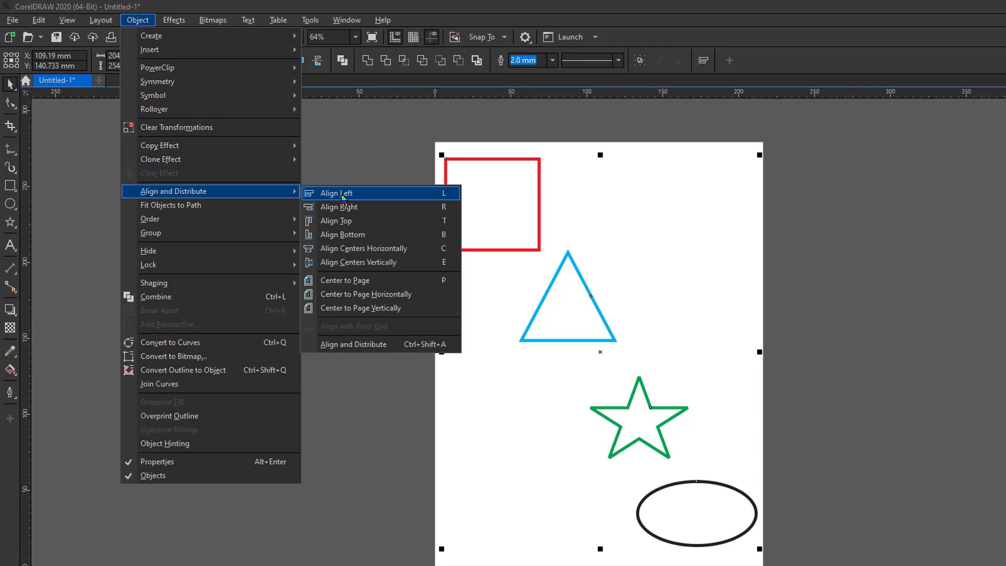
pyautogui.click(343, 197)
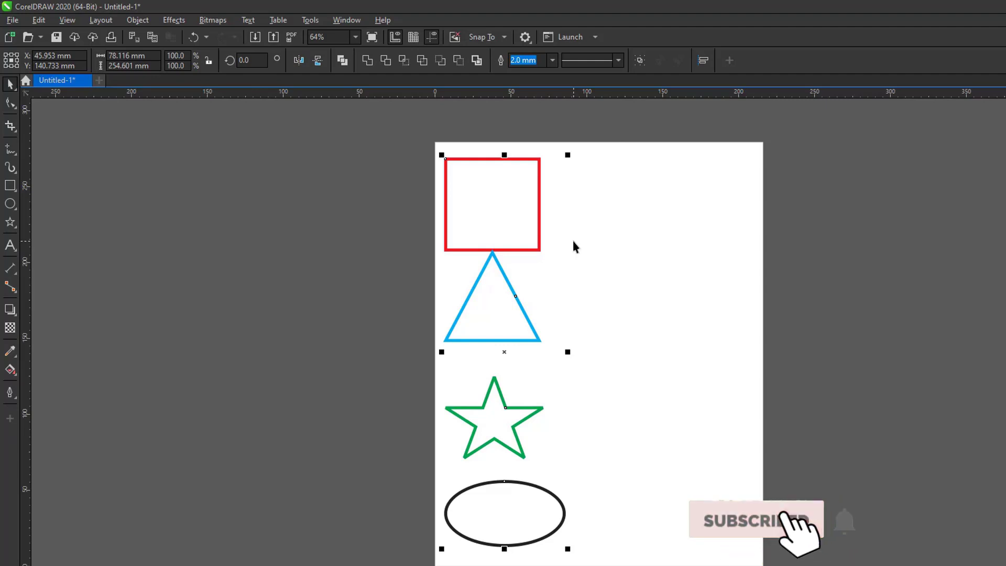
pyautogui.hotkey('ctrl', 'z')
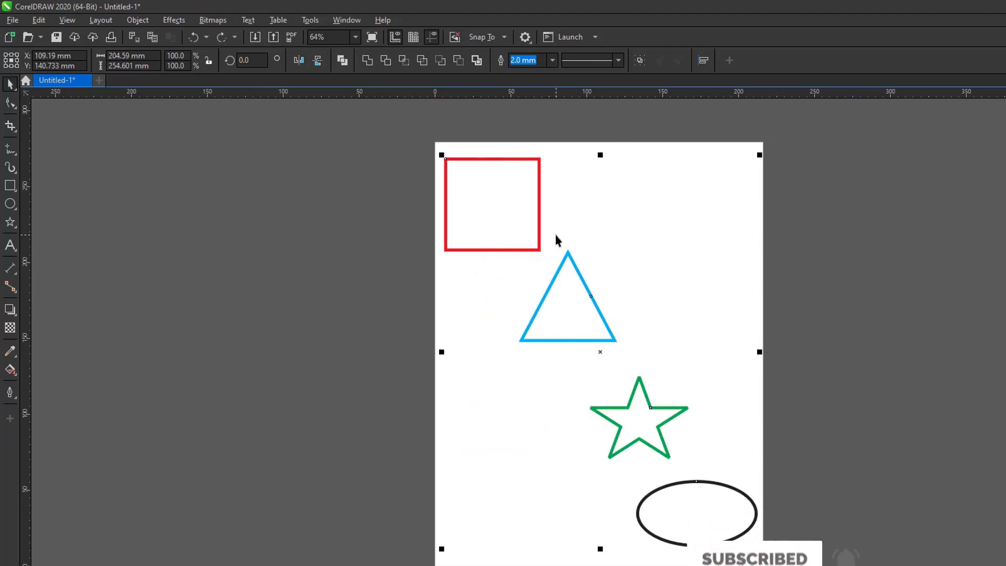
pyautogui.click(393, 189)
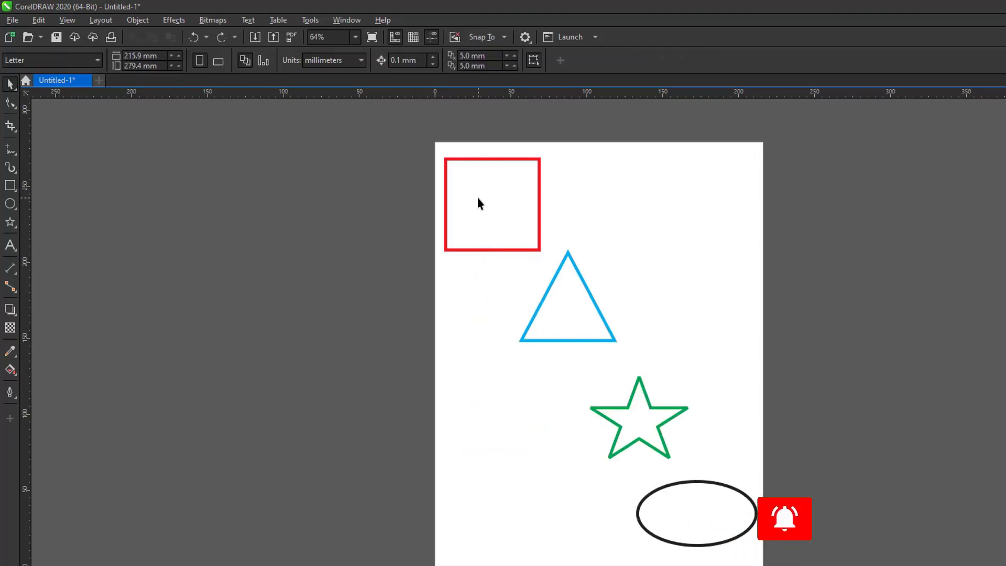
# Increase the outline width of all four shapes to 3 mm.
pyautogui.click(477, 199)
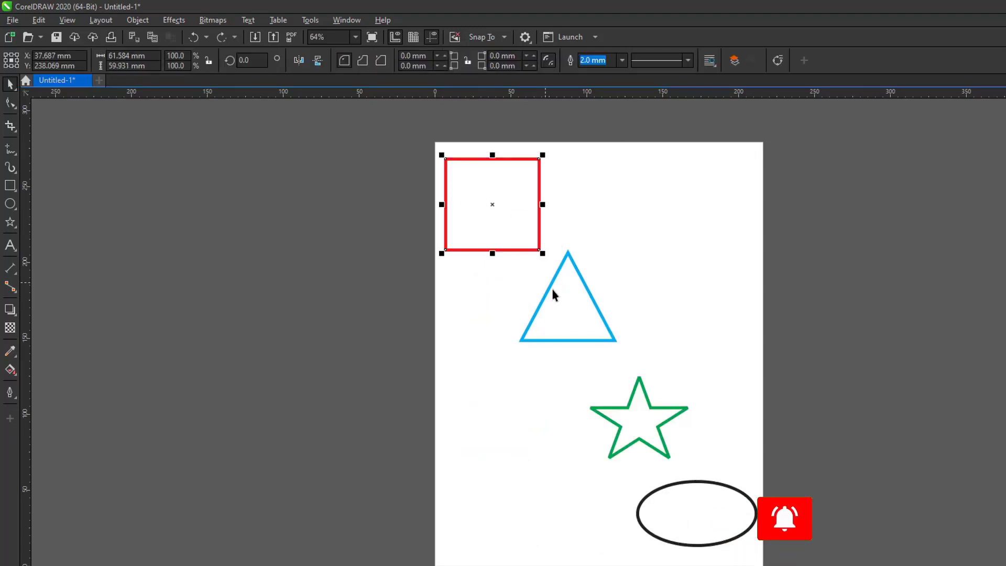
pyautogui.click(570, 308)
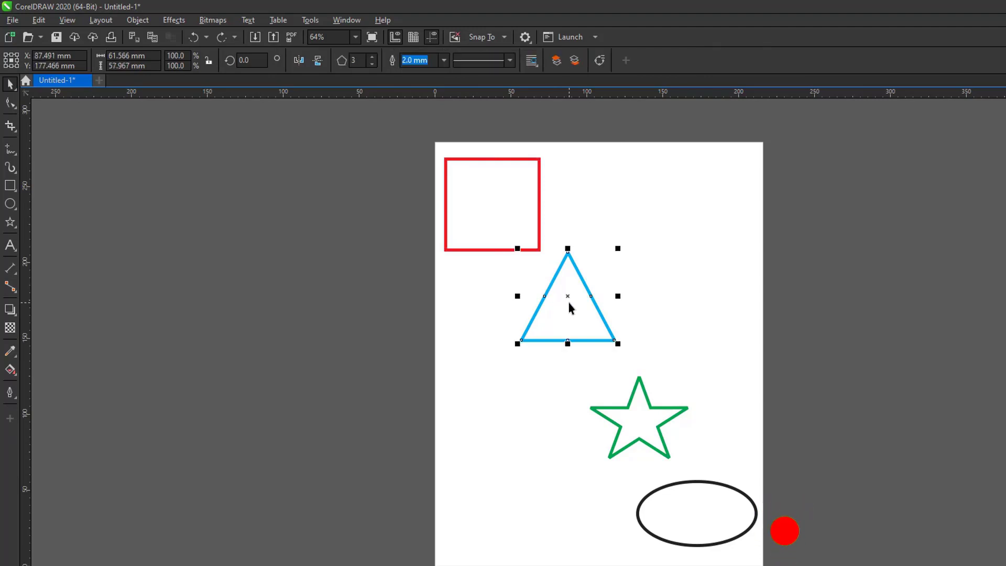
pyautogui.moveTo(421, 140); pyautogui.dragTo(801, 565)
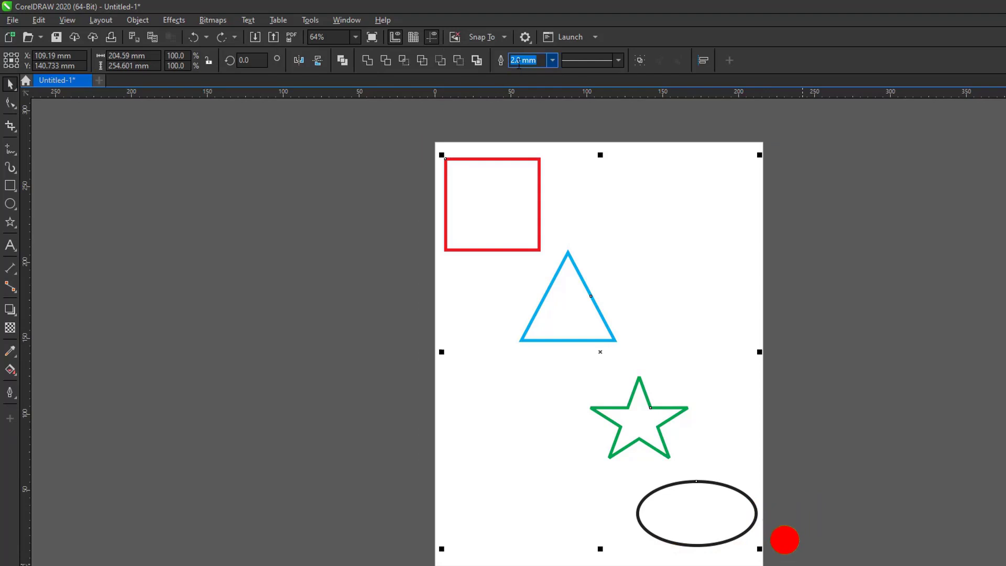
pyautogui.doubleClick(517, 60)
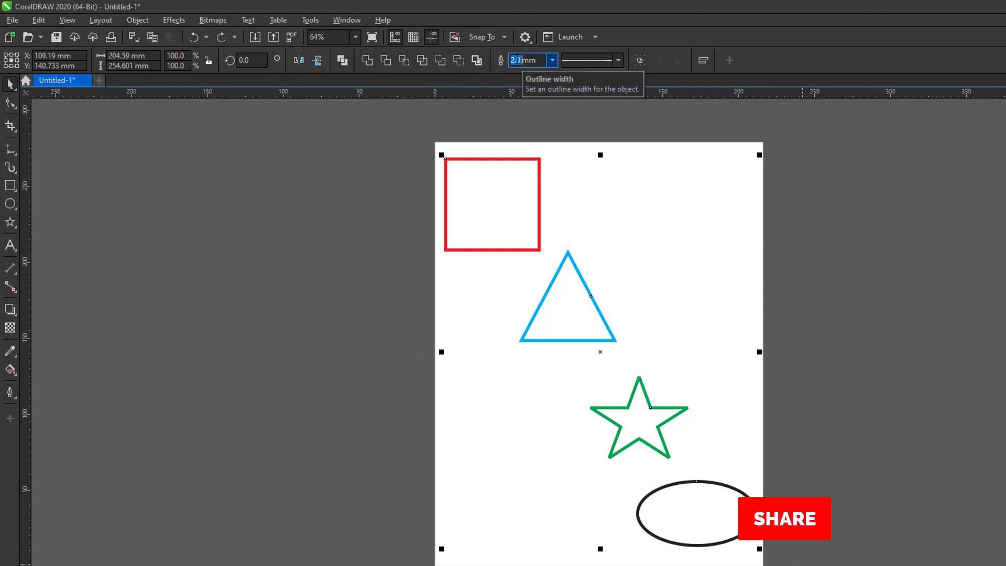
pyautogui.write('3')
pyautogui.press('Return')
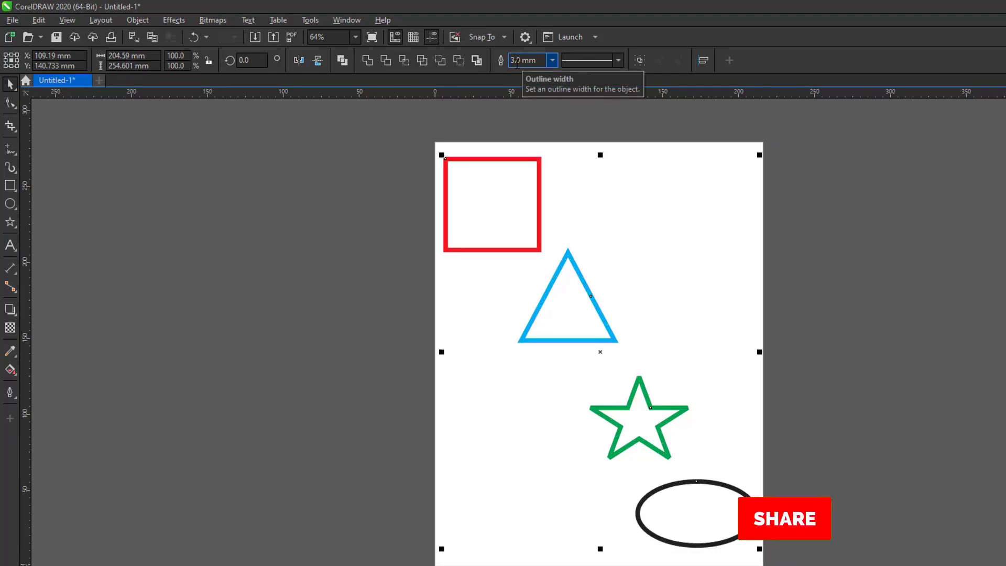
pyautogui.click(608, 171)
# Move the red rectangle down over the triangle's left side, centring it at about X 54 mm, Y 198 mm.
pyautogui.press('F2')
pyautogui.moveTo(428, 141); pyautogui.dragTo(638, 375)
pyautogui.click(539, 328)
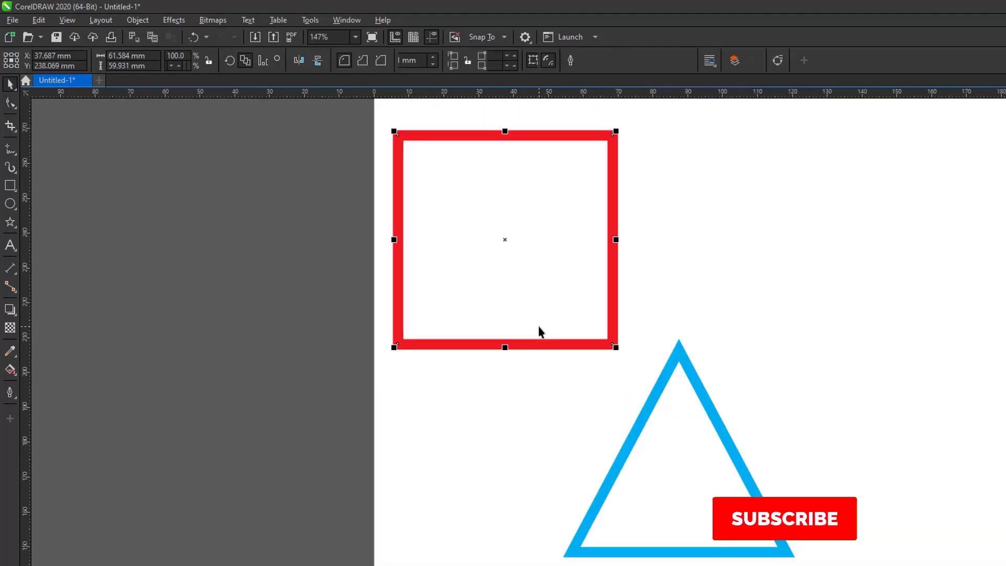
pyautogui.moveTo(534, 317); pyautogui.dragTo(591, 458)
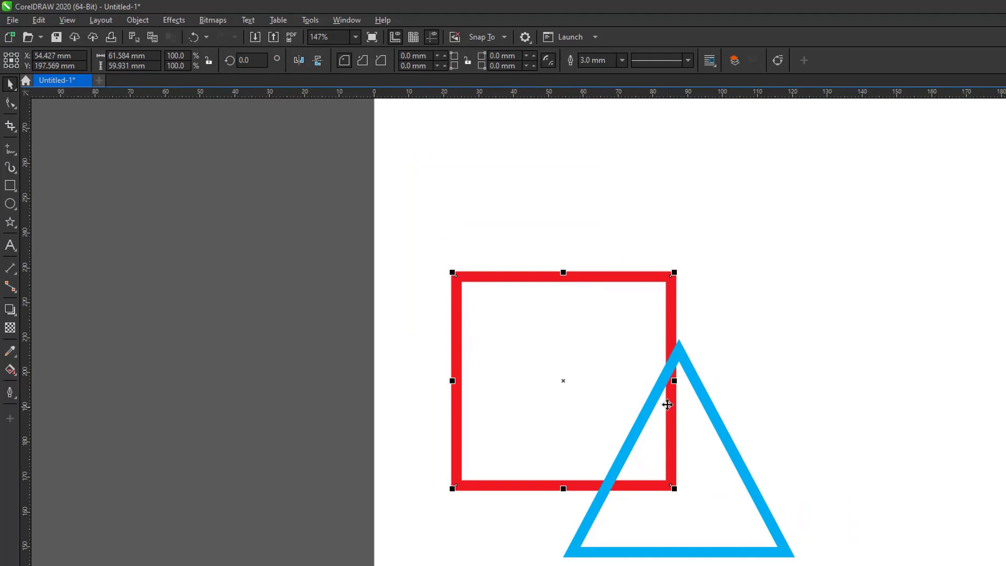
# Send the blue triangle to the back of the layer, behind the red rectangle, and clear the selection.
pyautogui.click(702, 416)
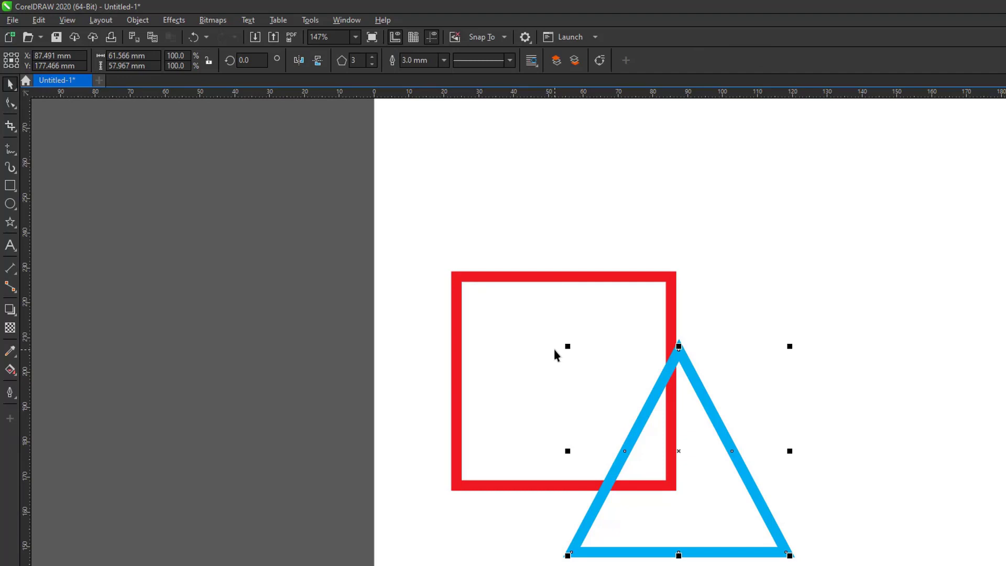
pyautogui.click(787, 363)
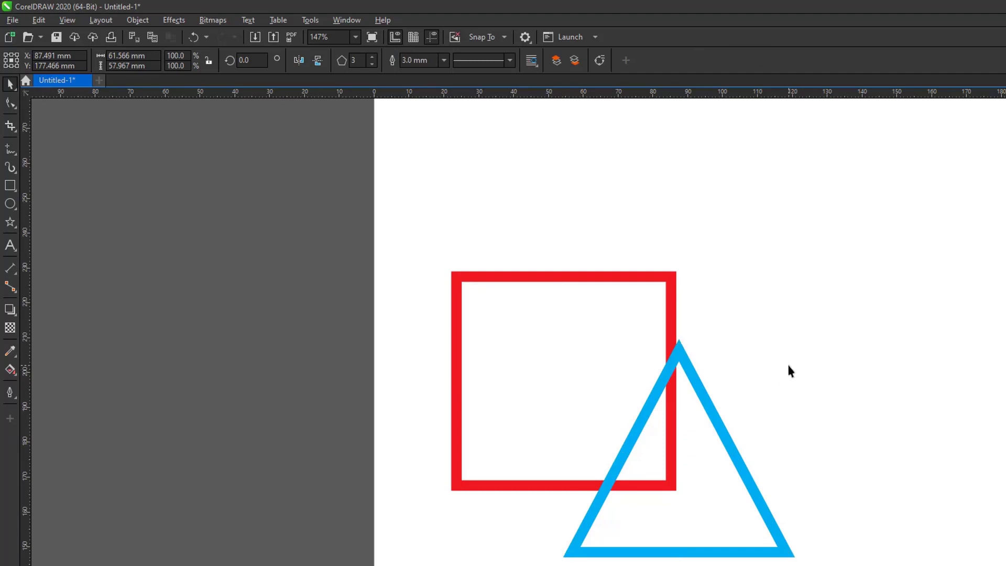
pyautogui.click(705, 431)
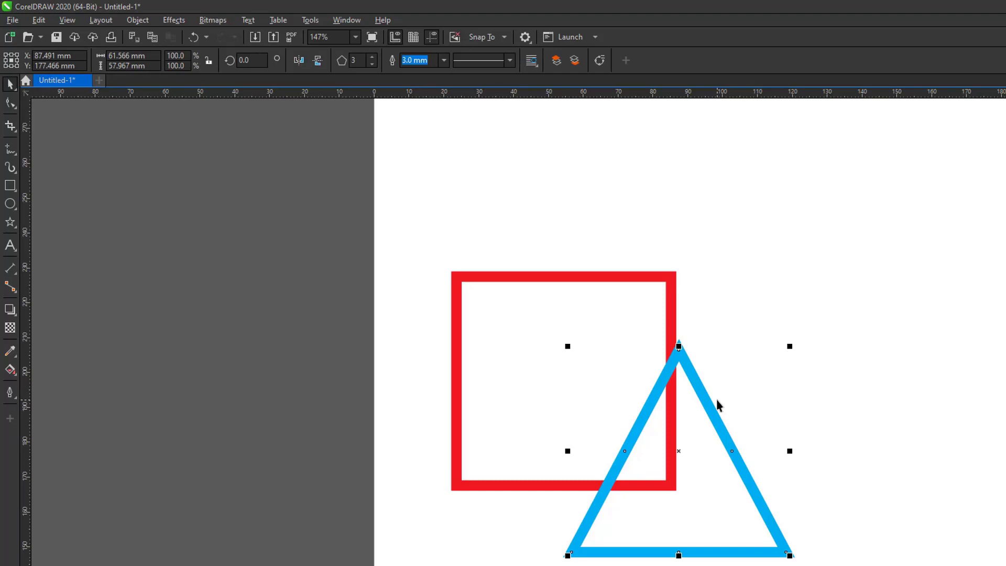
pyautogui.click(139, 22)
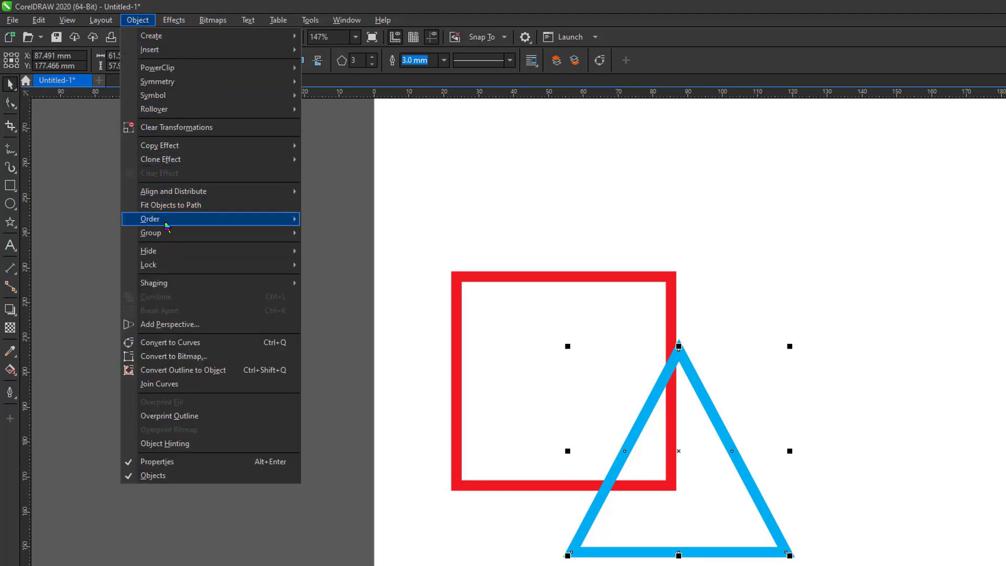
pyautogui.moveTo(166, 227)
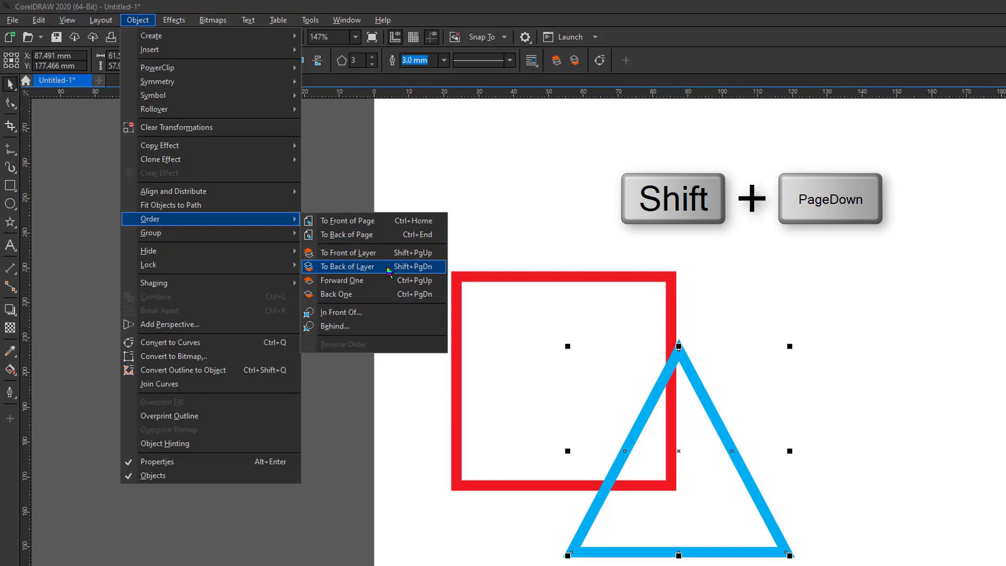
pyautogui.click(387, 267)
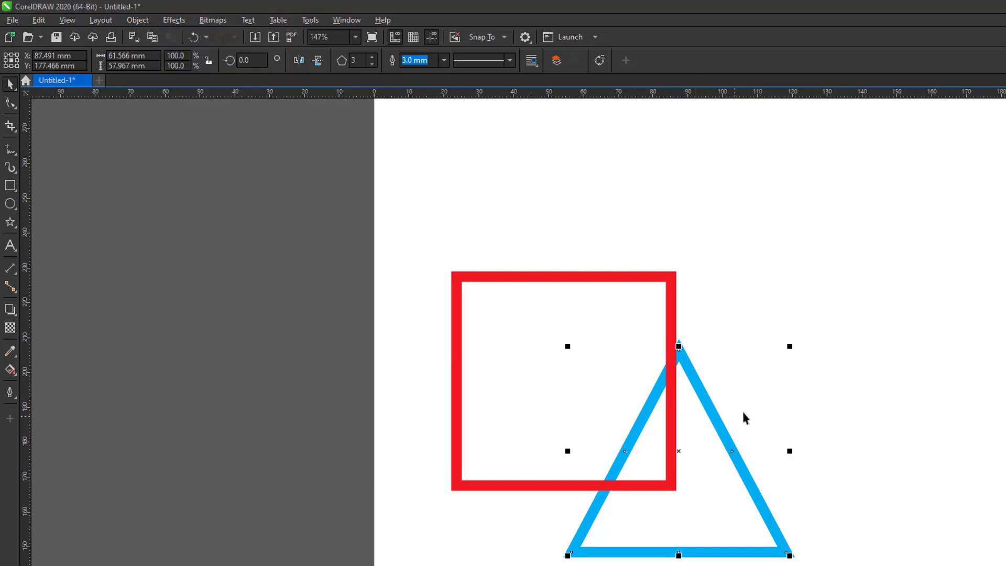
pyautogui.click(734, 316)
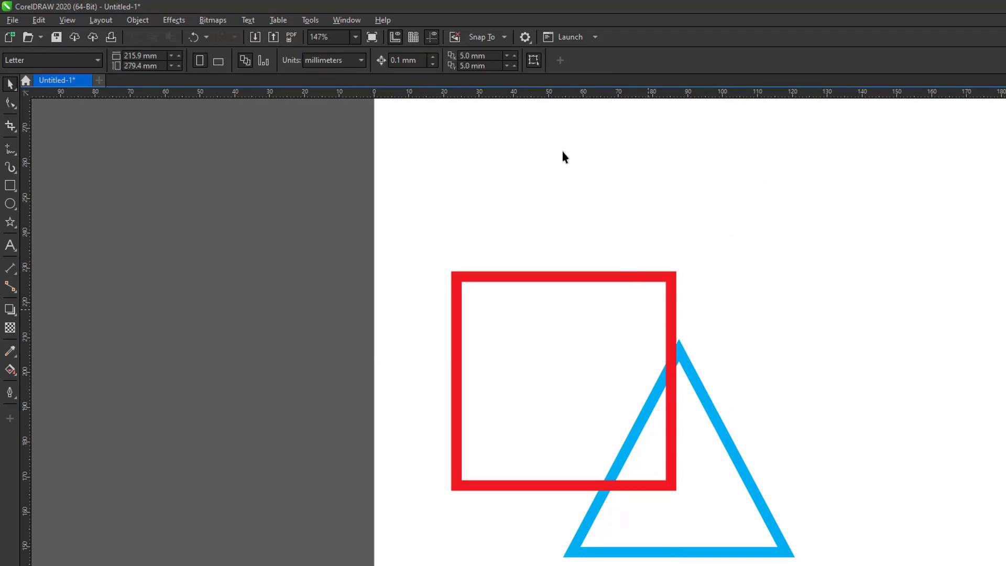
# Undo the red rectangle's move over the triangle and deselect it.
pyautogui.hotkey('ctrl', 'z')
pyautogui.scroll(-3, 552, 172)
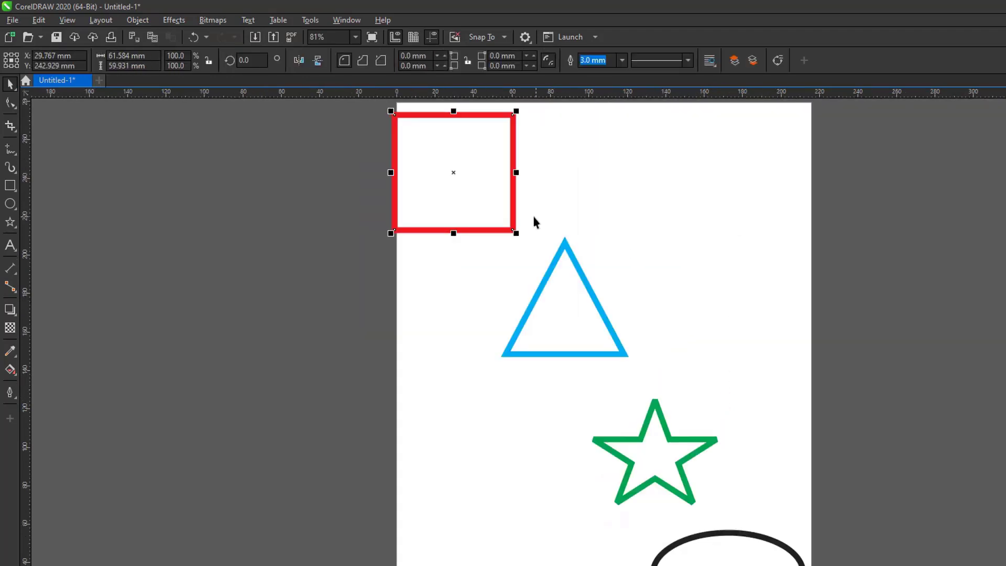
pyautogui.click(629, 240)
# Enclose all four shapes in one selection area, left-align them with the triangle at the back of the layer, and undo the alignment.
pyautogui.moveTo(373, 106); pyautogui.dragTo(848, 563)
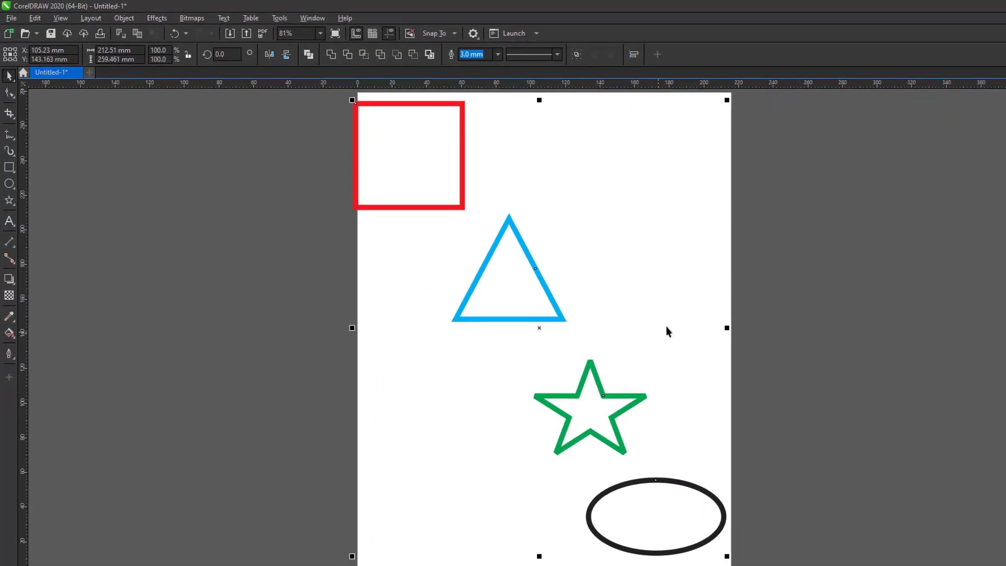
pyautogui.click(125, 18)
pyautogui.moveTo(149, 177)
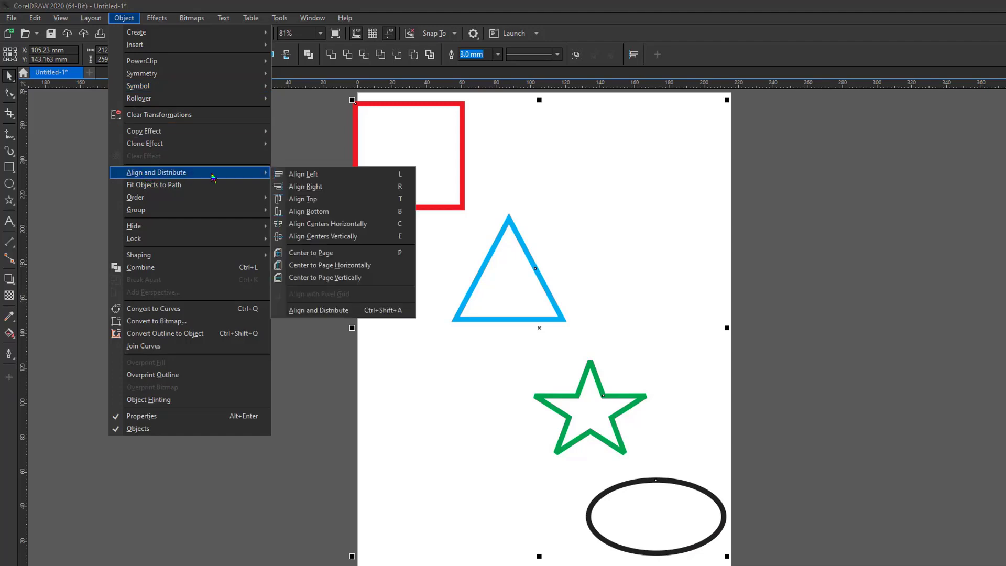
pyautogui.click(313, 175)
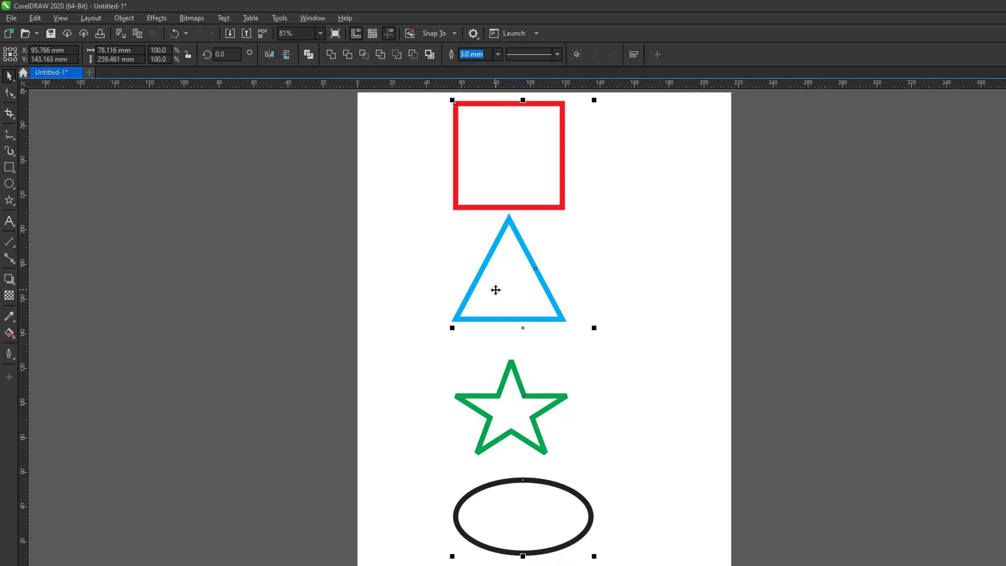
pyautogui.hotkey('ctrl', 'z')
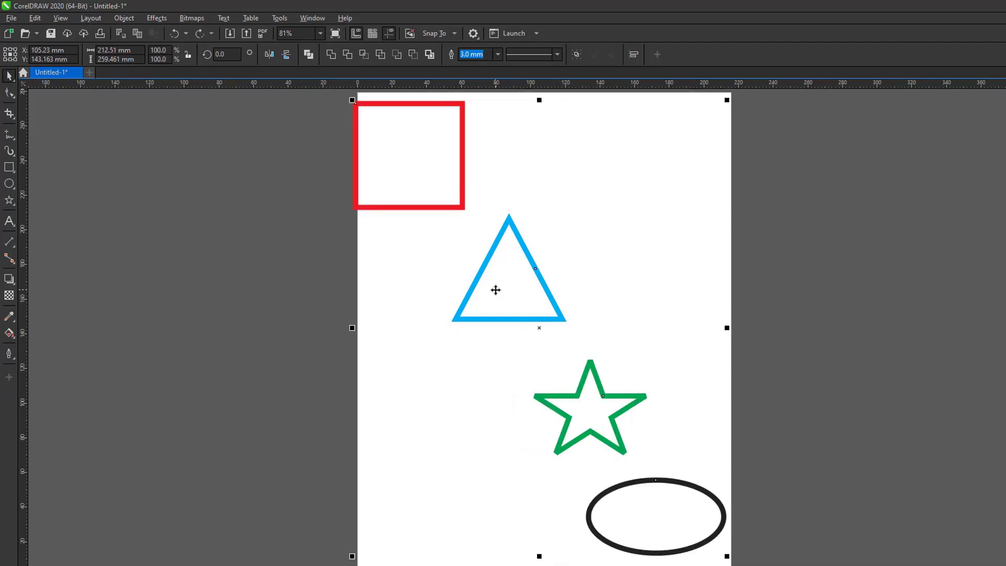
# Send the red rectangle to the back of the layer and clear the selection.
pyautogui.click(416, 197)
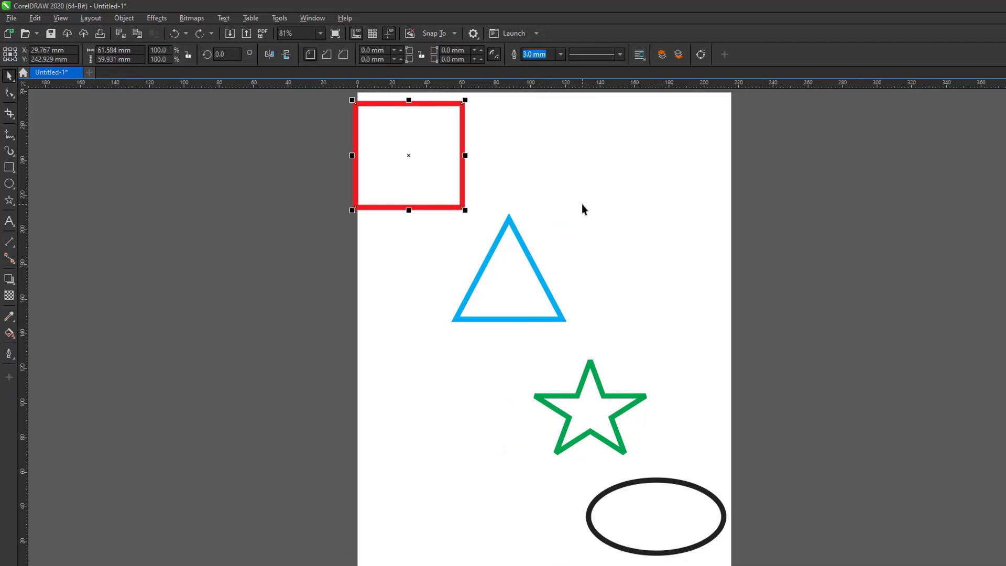
pyautogui.hotkey('shift', 'pagedown')
pyautogui.click(285, 220)
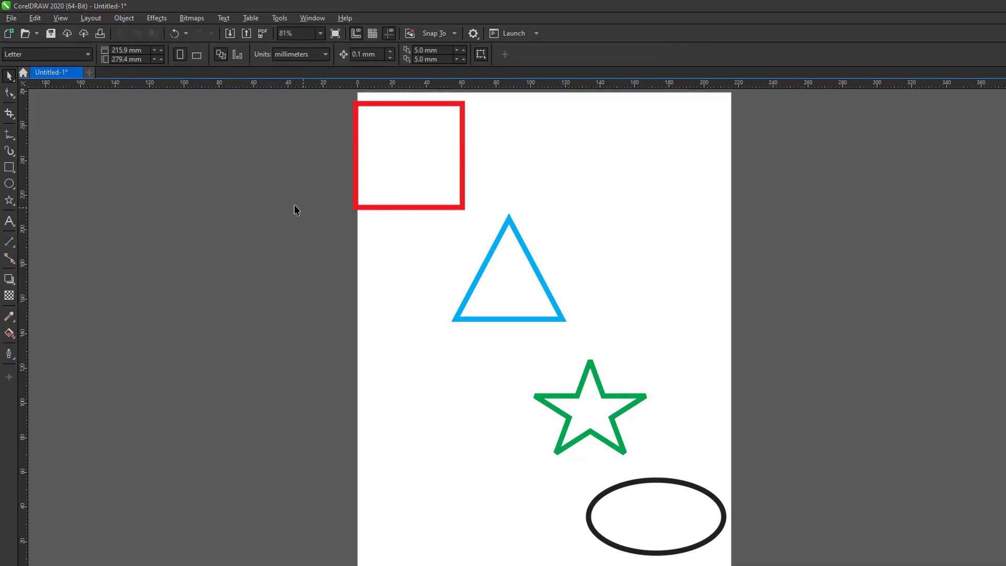
# Open the Align and Distribute docker with nothing selected.
pyautogui.click(126, 20)
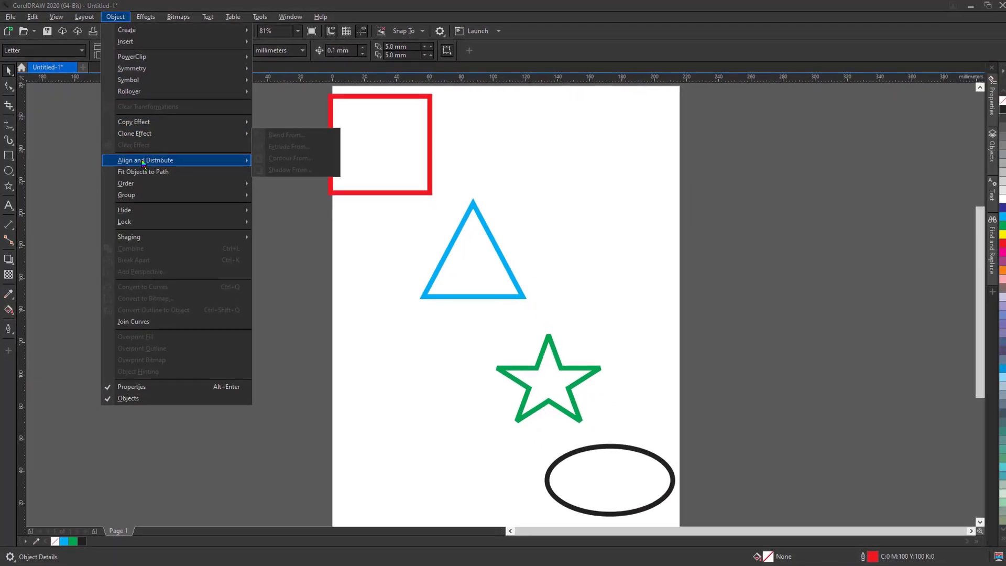
pyautogui.moveTo(143, 162)
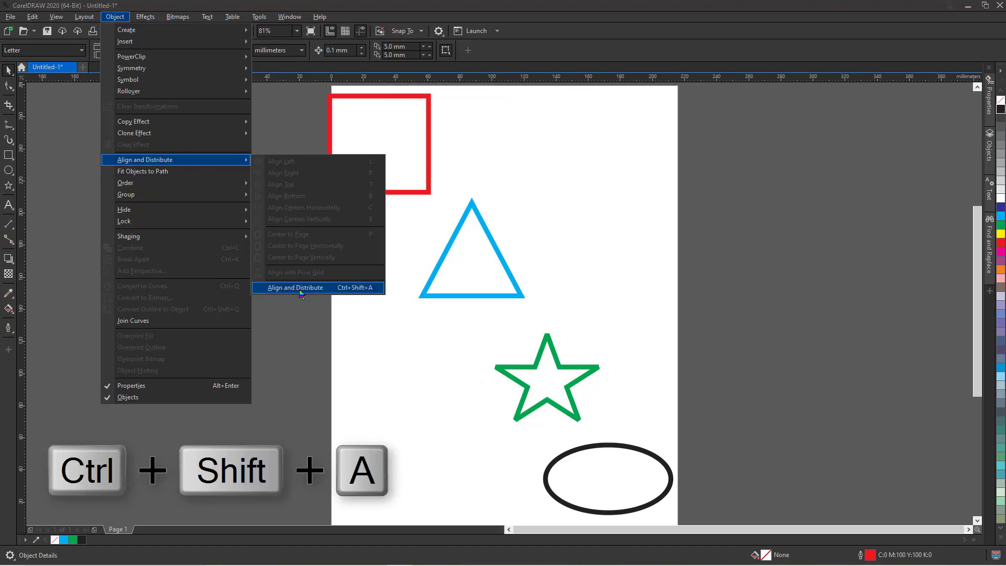
pyautogui.click(301, 289)
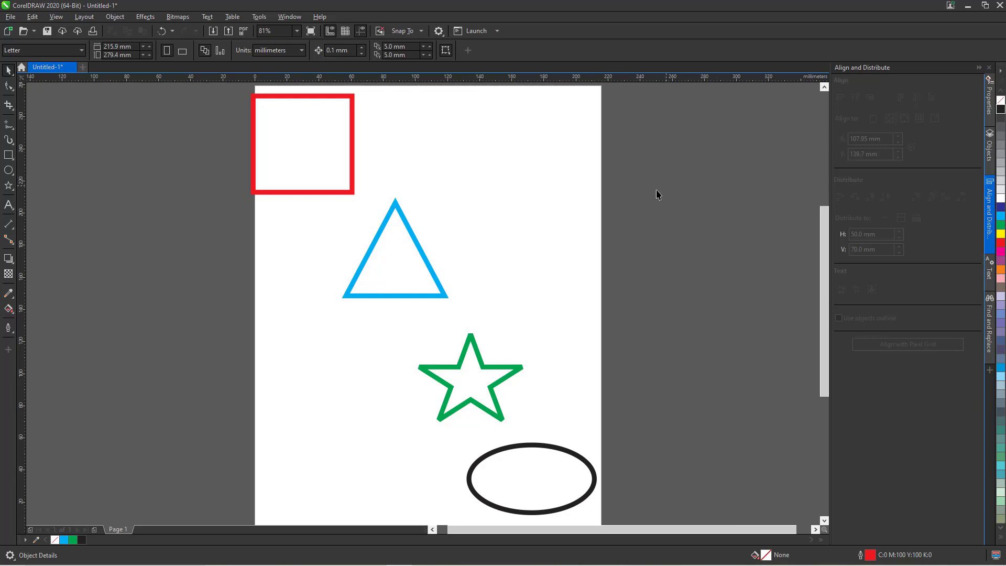
# Move the red rectangle fully inside the page near its upper-left corner, centring it at about X 42 mm, Y 236 mm.
pyautogui.click(312, 149)
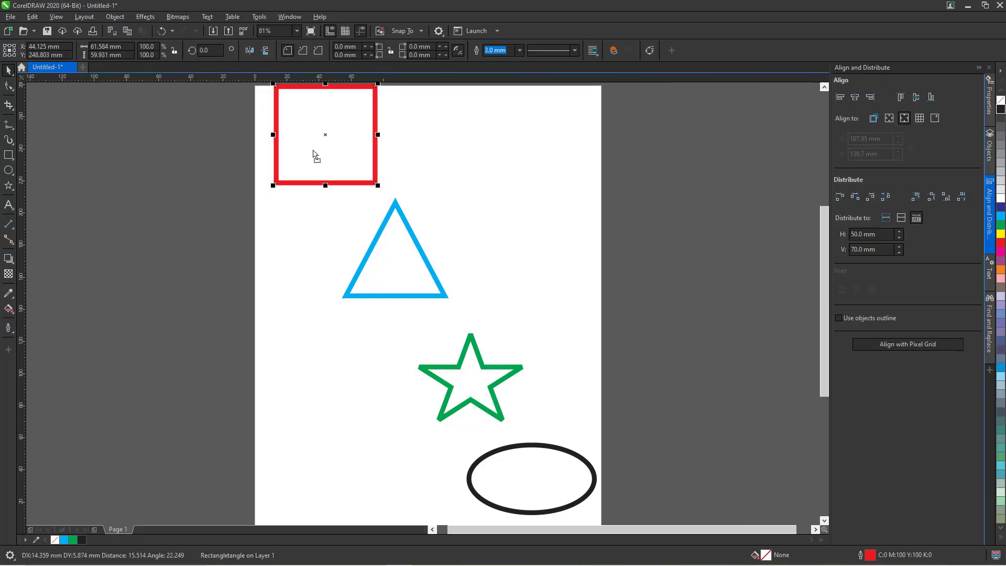
pyautogui.scroll(-1, 314, 155)
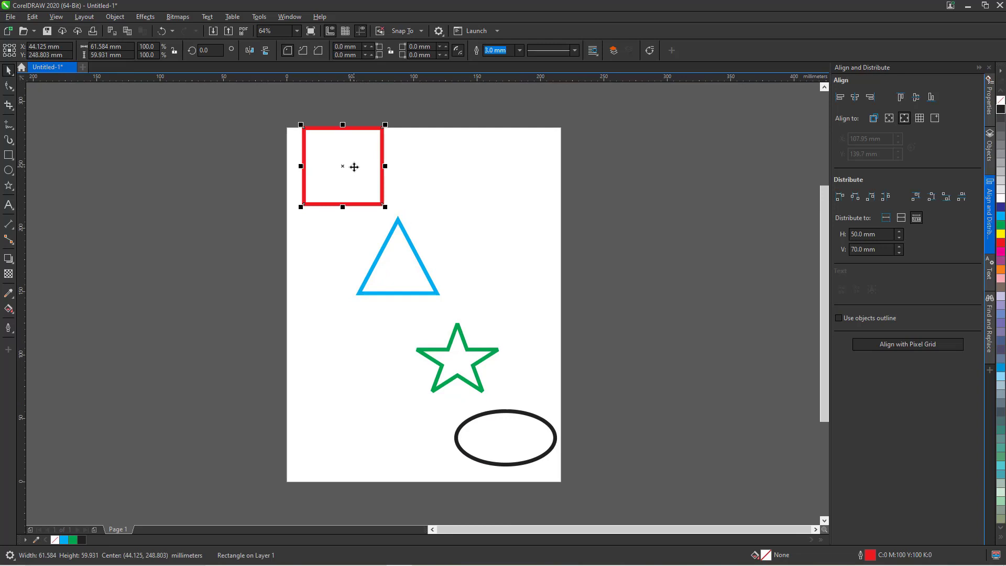
pyautogui.moveTo(353, 167); pyautogui.dragTo(351, 183)
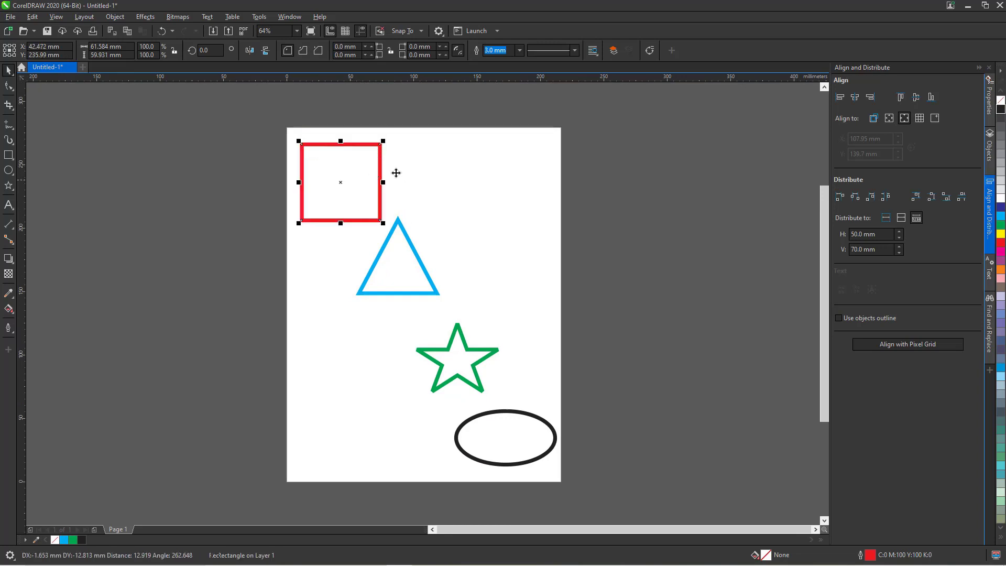
pyautogui.click(323, 171)
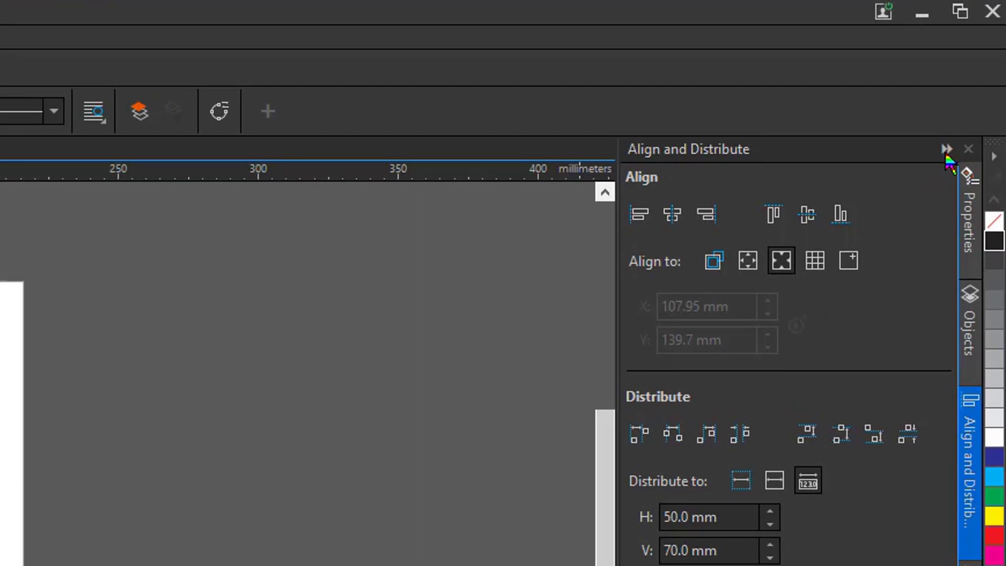
# Collapse and close the Align and Distribute docker, and reopen it from the list of dockers.
pyautogui.click(947, 151)
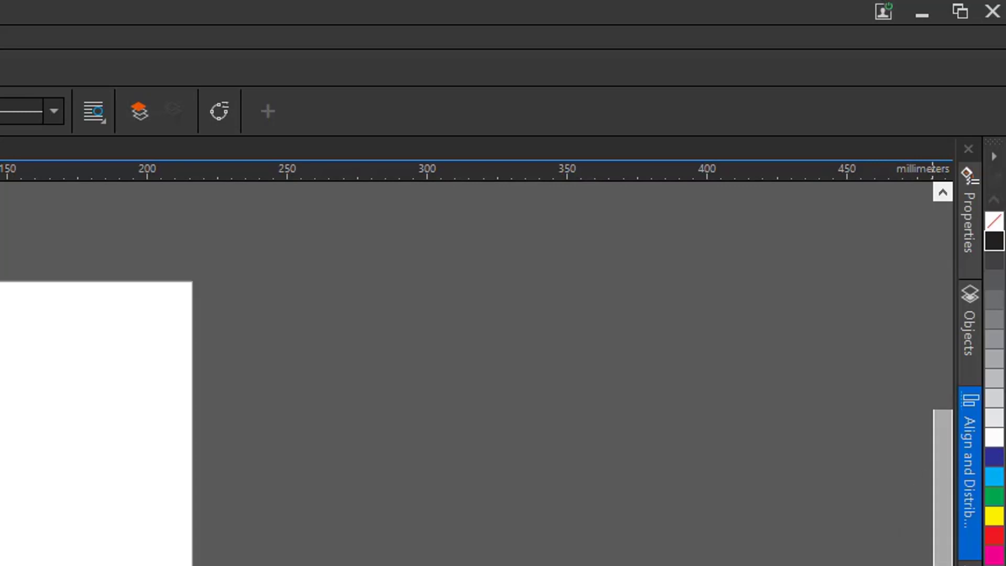
pyautogui.moveTo(972, 550)
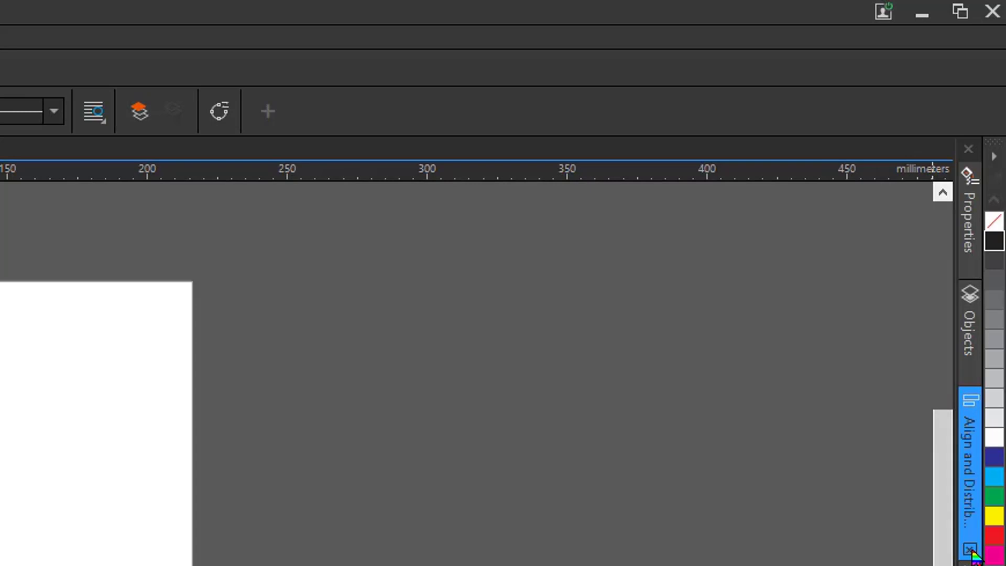
pyautogui.click(970, 549)
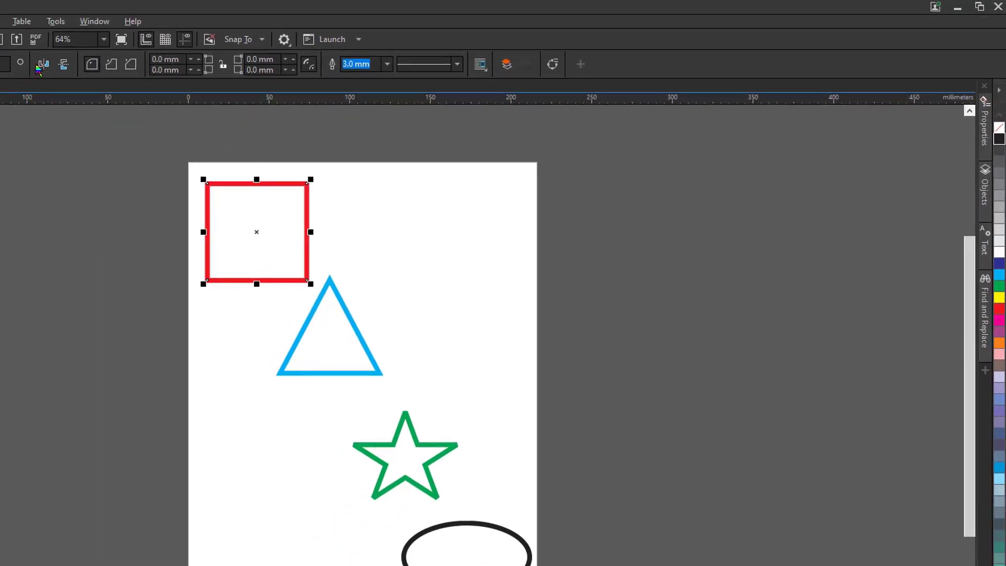
pyautogui.click(95, 22)
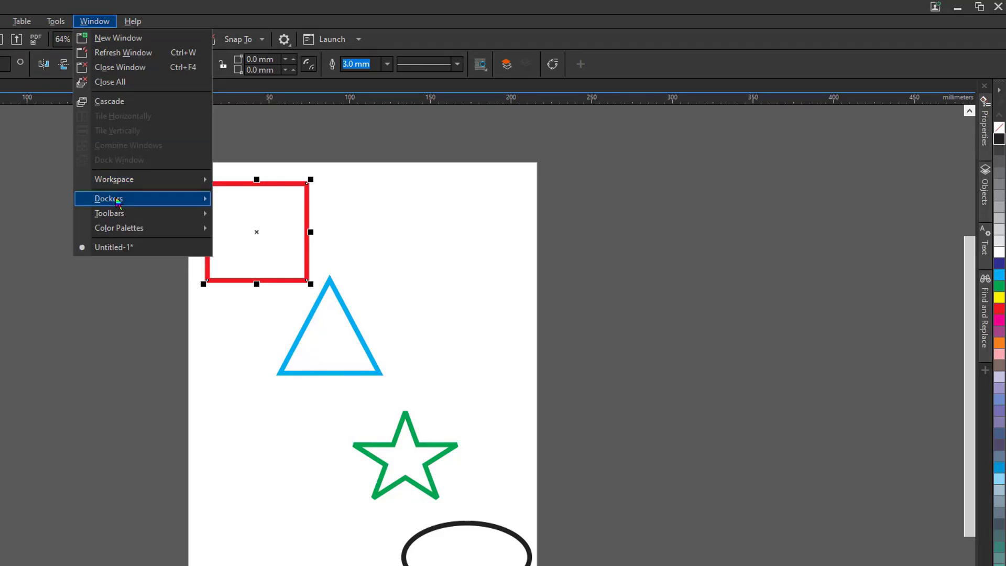
pyautogui.moveTo(118, 201)
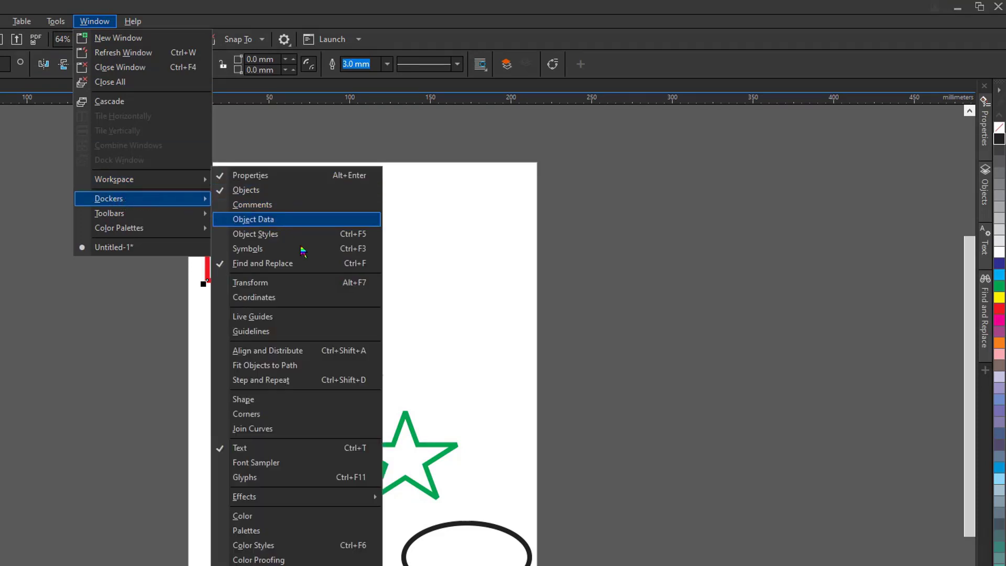
pyautogui.click(305, 352)
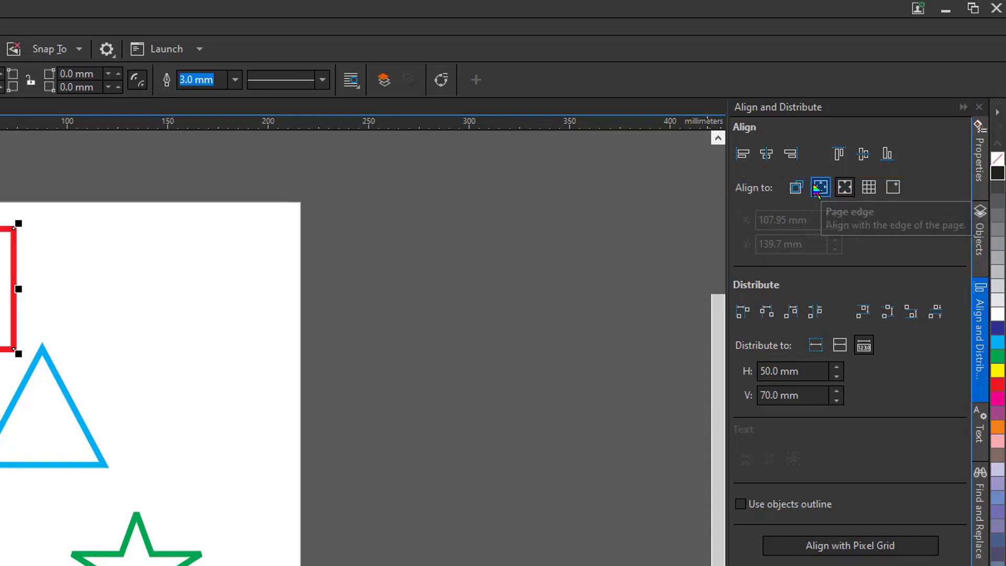
# Select the rectangle, triangle, star and lastly the ellipse one by one, and set the alignment reference to the active objects.
pyautogui.click(588, 199)
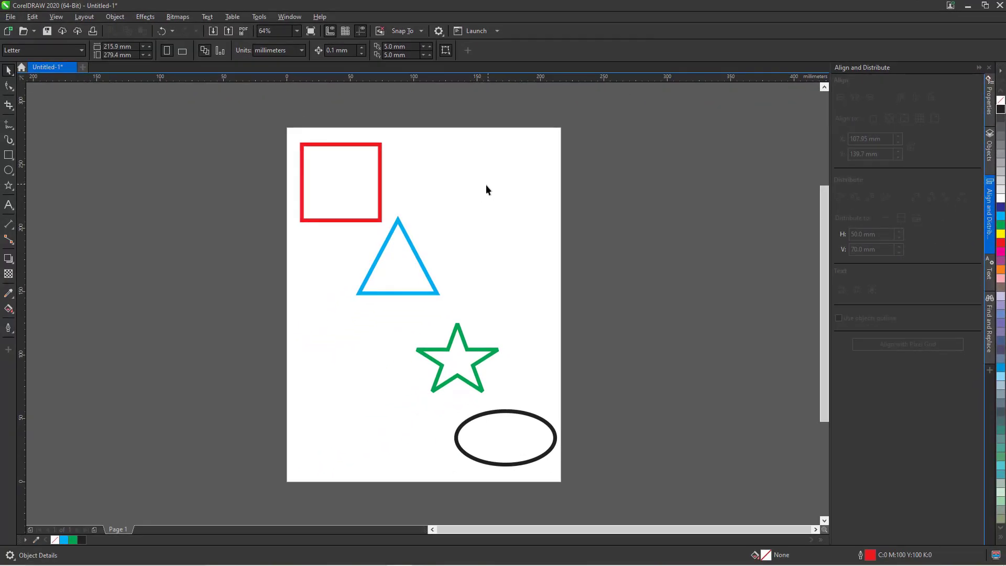
pyautogui.click(351, 175)
pyautogui.keyDown('shift'); pyautogui.click(404, 259); pyautogui.keyUp('shift')
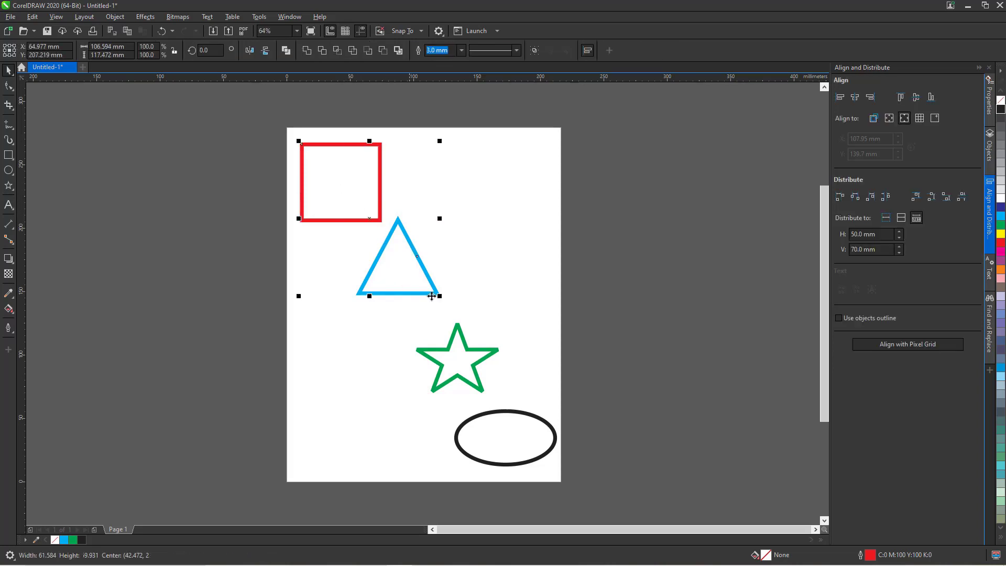
pyautogui.keyDown('shift'); pyautogui.click(449, 361); pyautogui.keyUp('shift')
pyautogui.keyDown('shift'); pyautogui.click(502, 418); pyautogui.keyUp('shift')
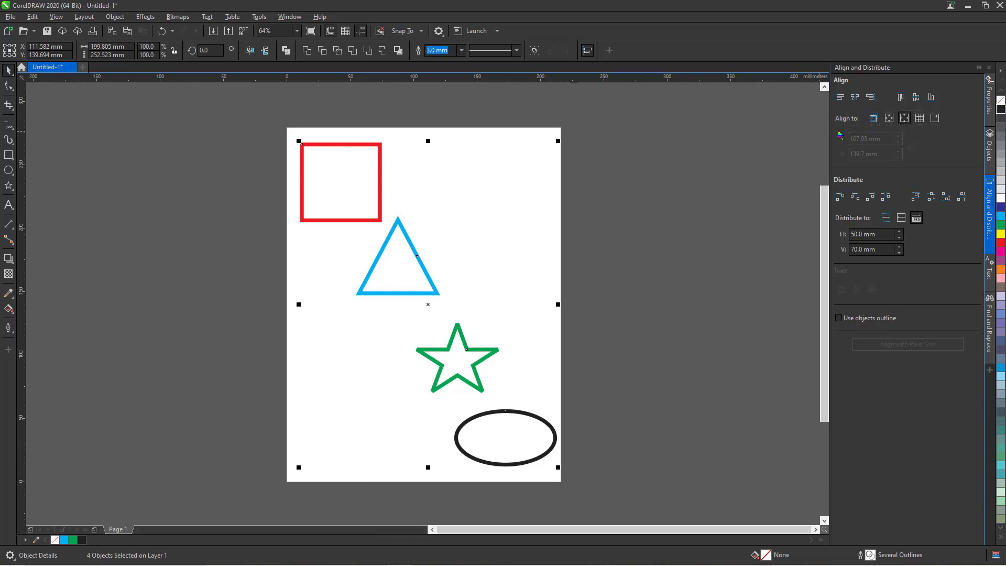
pyautogui.click(873, 119)
# Align the four selected shapes to the ellipse's left edge and undo the alignment.
pyautogui.click(839, 97)
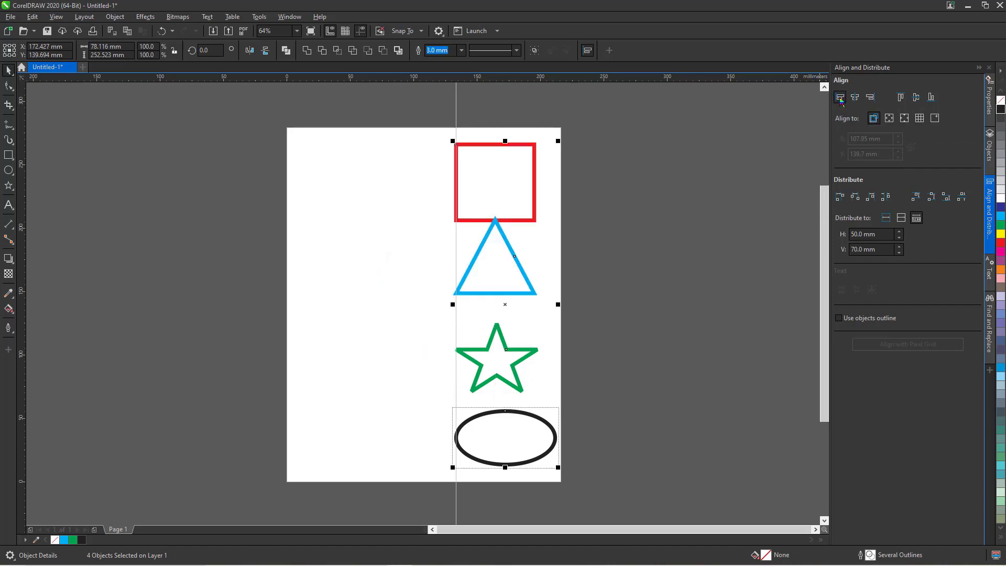
pyautogui.press('l')
pyautogui.hotkey('ctrl', 'z')
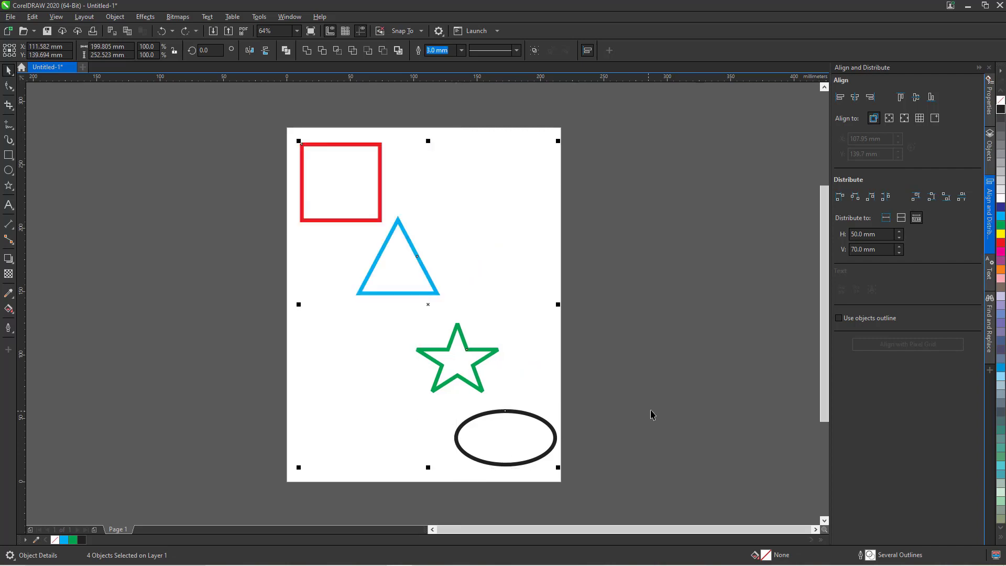
# Align the four selected shapes' centres horizontally with the ellipse and undo the alignment.
pyautogui.click(854, 97)
pyautogui.press('c')
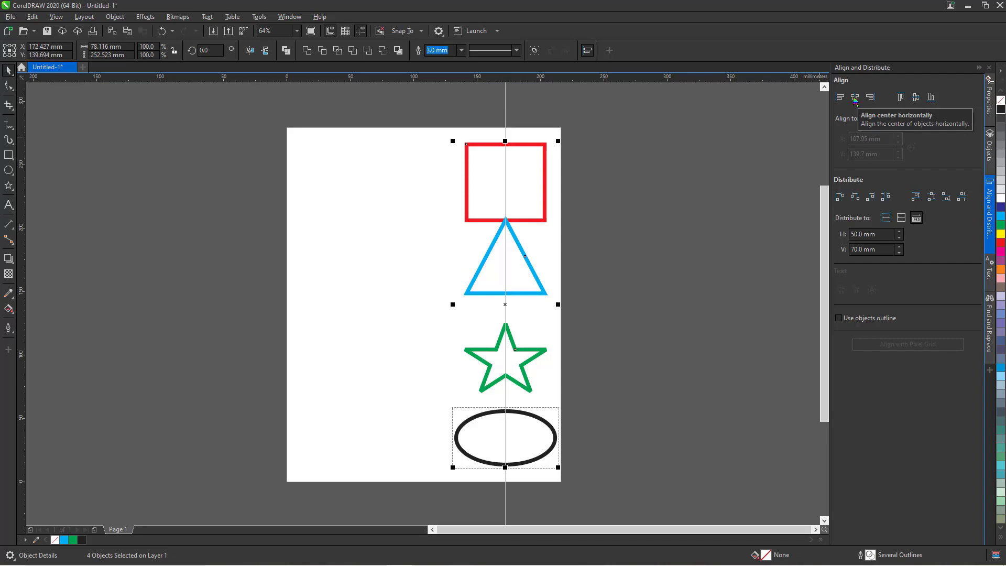
pyautogui.click(854, 98)
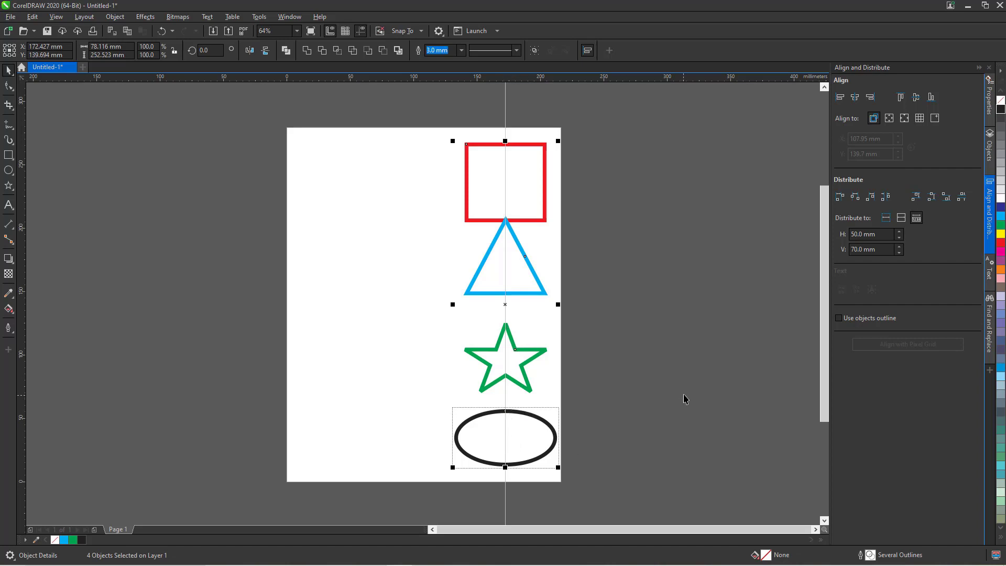
pyautogui.hotkey('ctrl', 'z')
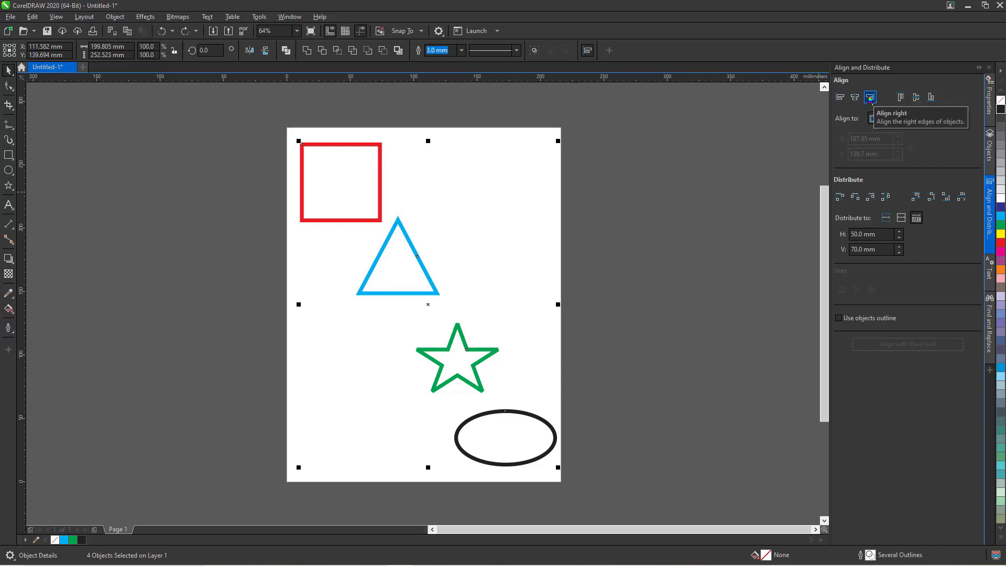
# Align the four selected shapes to the ellipse's right edge and undo the alignment.
pyautogui.press('r')
pyautogui.click(869, 97)
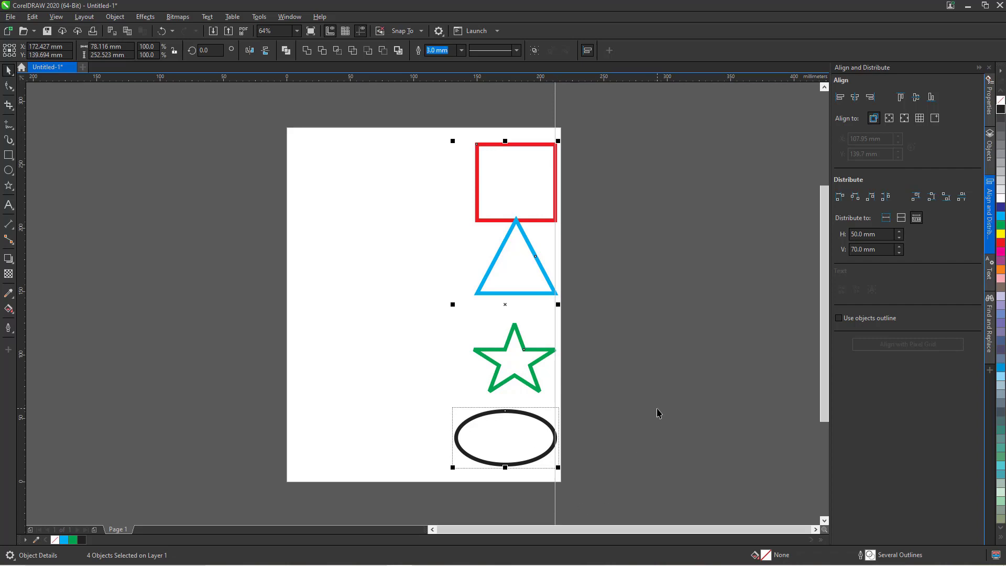
pyautogui.hotkey('ctrl', 'z')
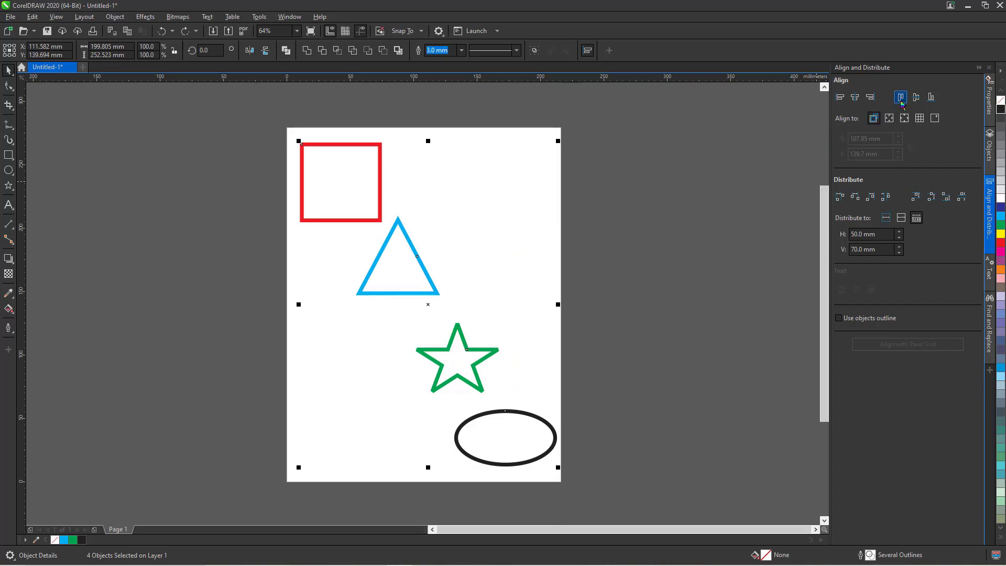
# Align the four selected shapes to the ellipse's top edge and undo the alignment.
pyautogui.press('t')
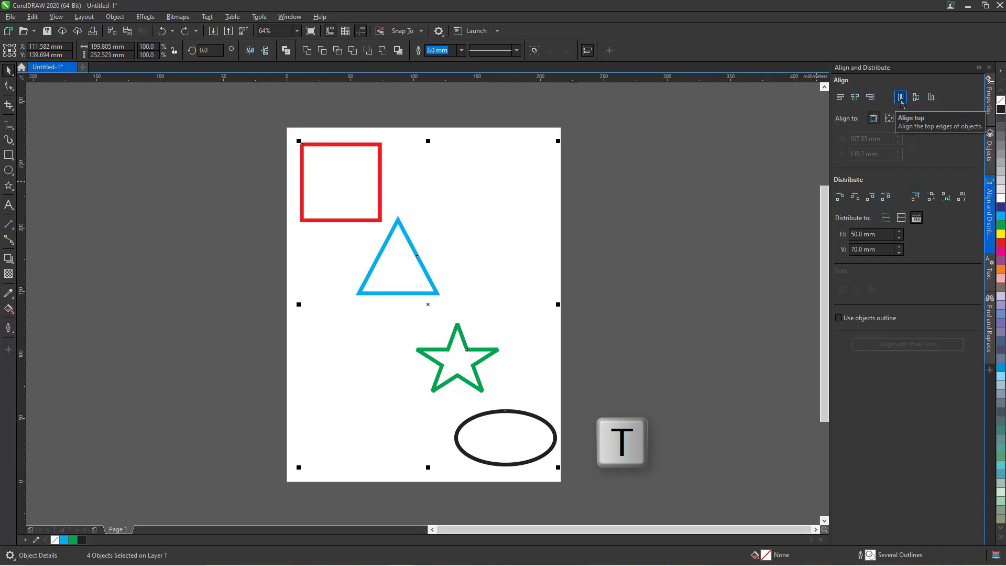
pyautogui.click(900, 97)
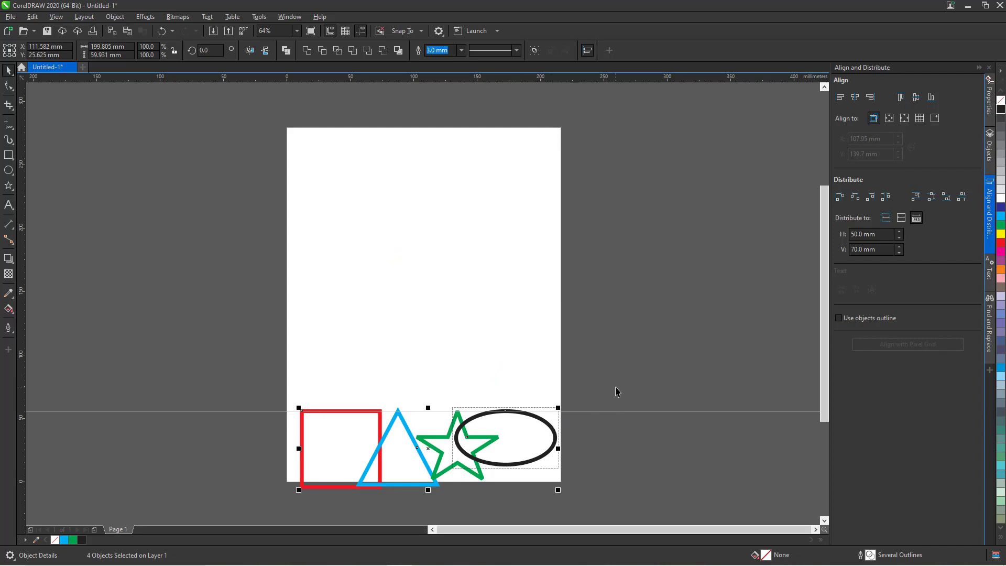
pyautogui.hotkey('ctrl', 'z')
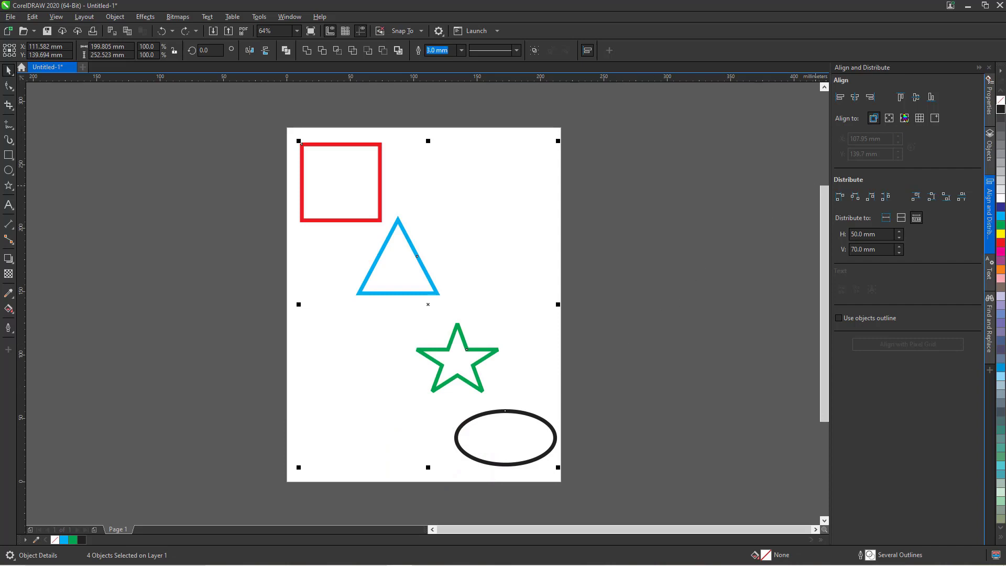
# Align the four selected shapes' centres vertically with the ellipse and undo the alignment.
pyautogui.press('e')
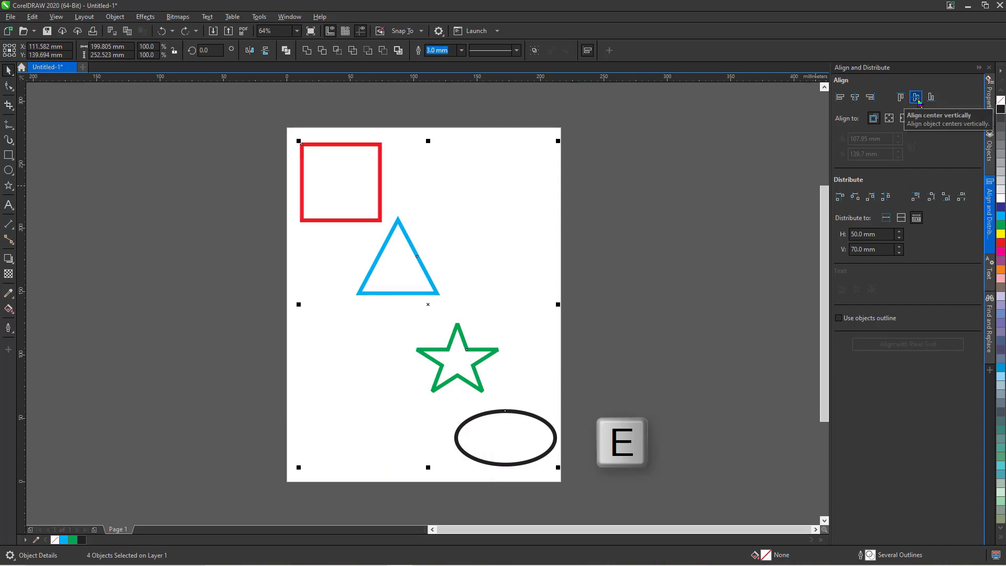
pyautogui.click(918, 101)
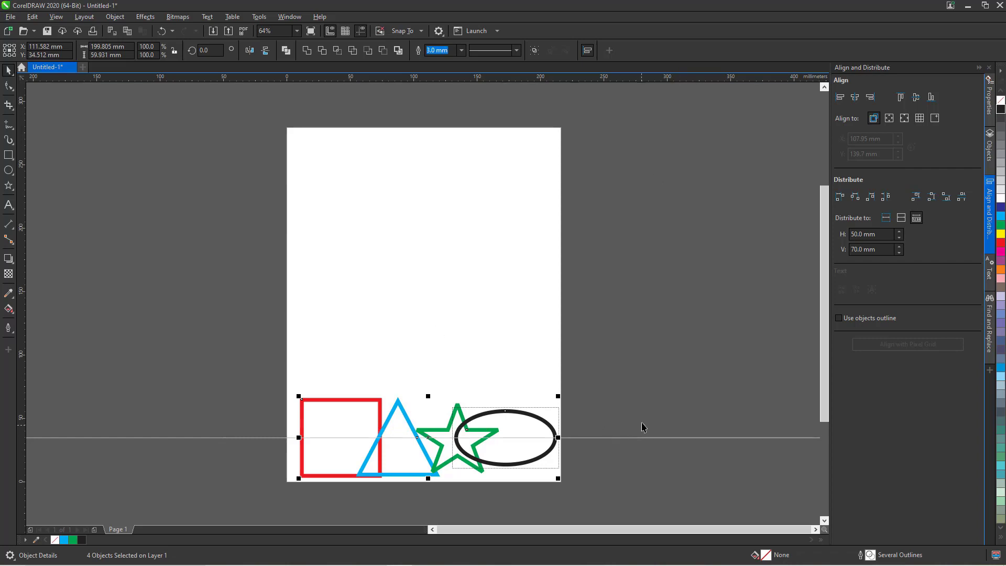
pyautogui.hotkey('ctrl', 'z')
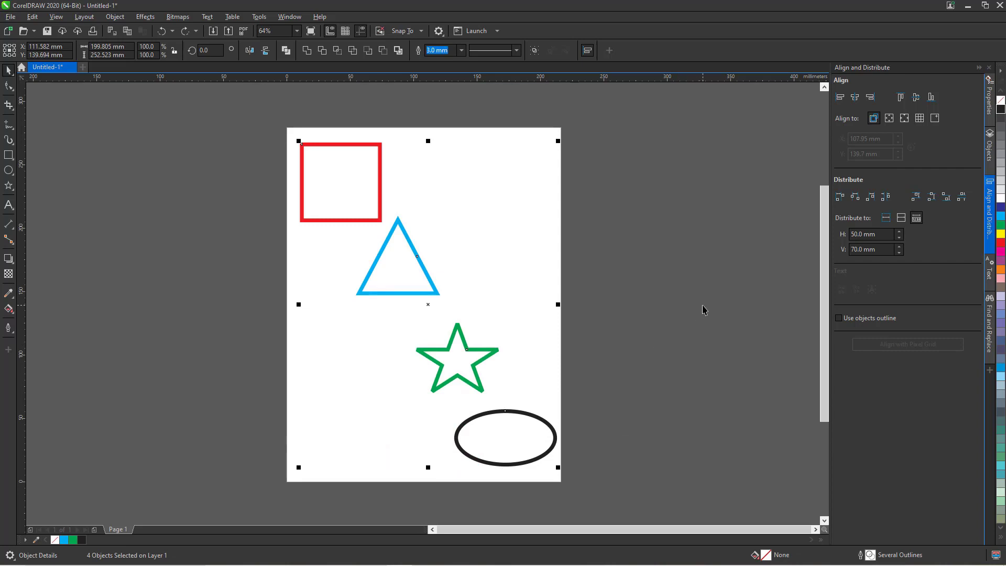
# Align the four selected shapes to the ellipse's bottom edge and undo the alignment.
pyautogui.press('b')
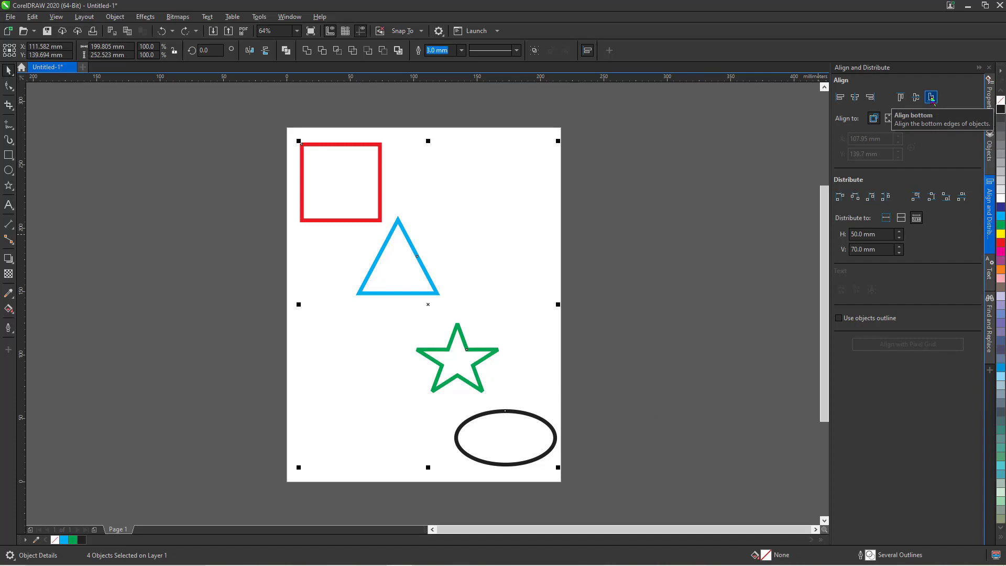
pyautogui.click(931, 98)
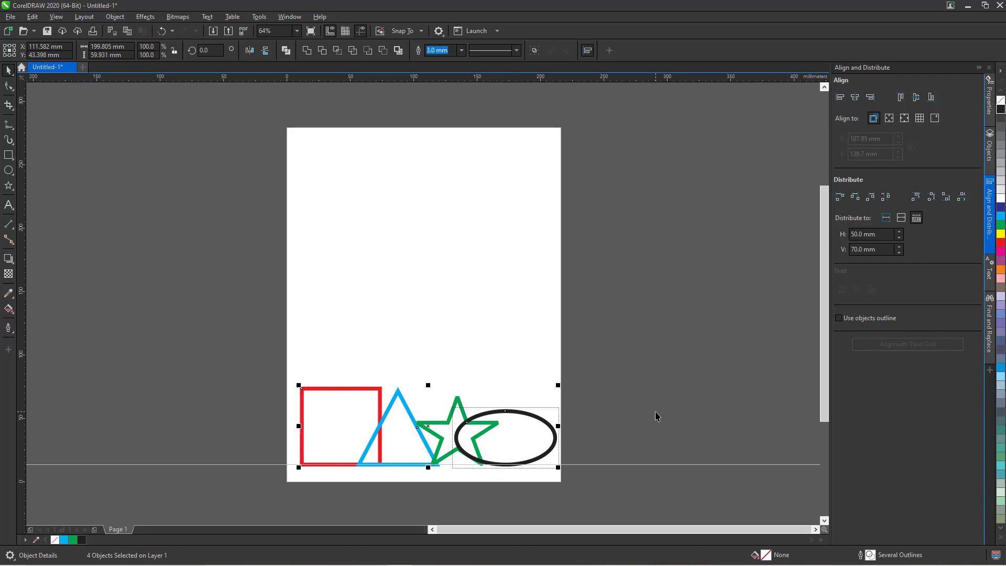
pyautogui.hotkey('ctrl', 'z')
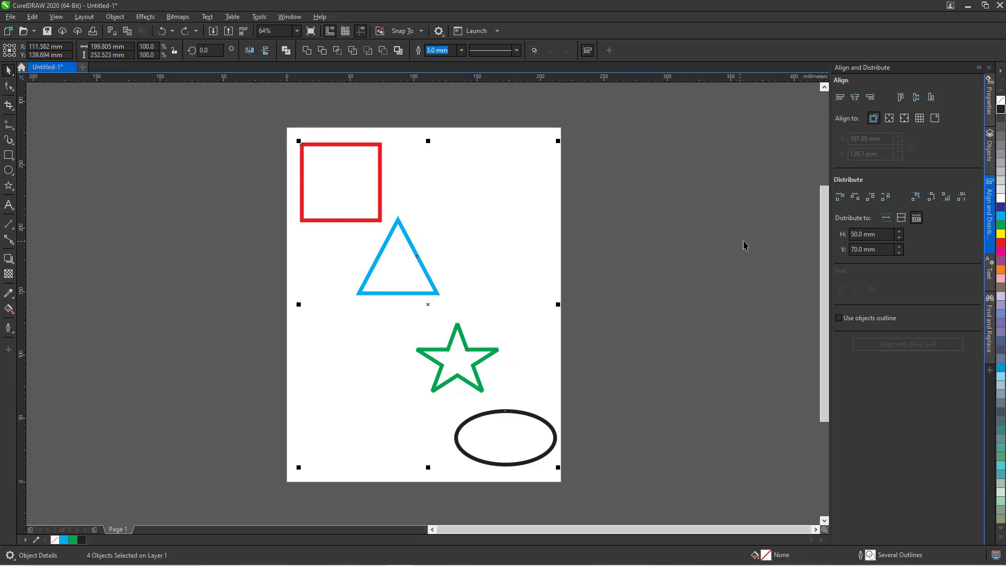
# Set the alignment reference to the page edge, align the four shapes to the page's left edge, and undo the alignment.
pyautogui.click(888, 119)
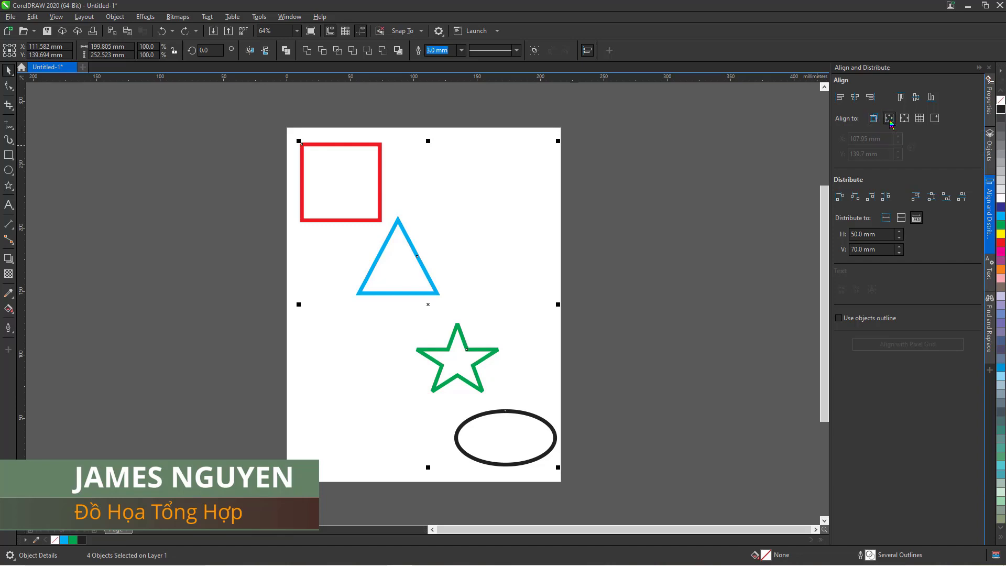
pyautogui.click(840, 97)
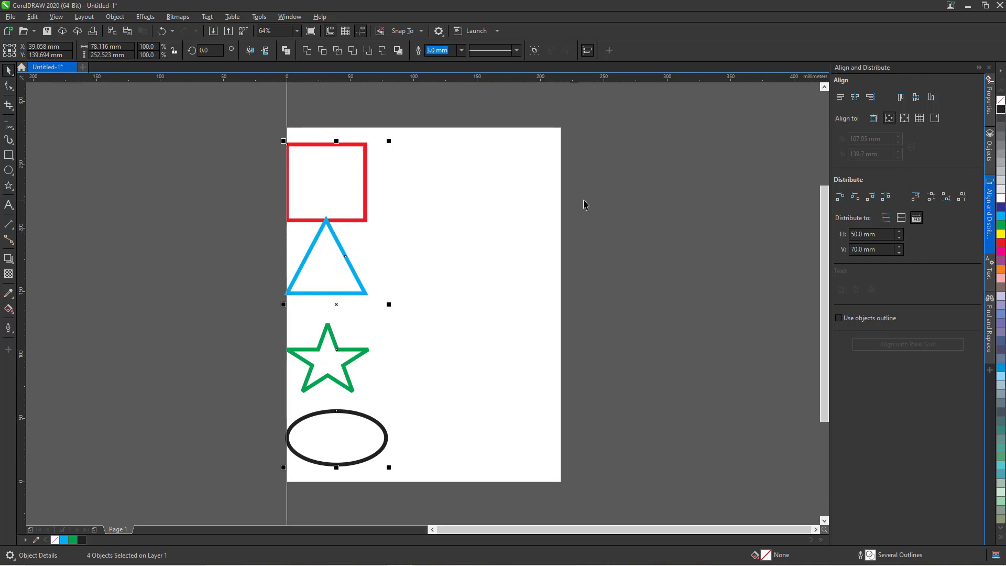
pyautogui.hotkey('ctrl', 'z')
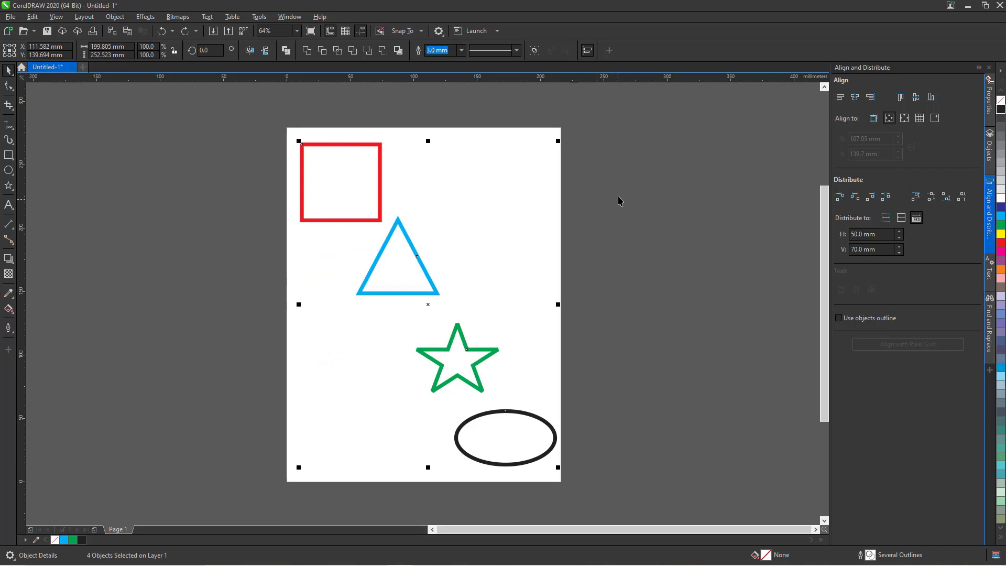
# Align the four shapes to the page's horizontal centre and then to its right edge, undoing each alignment.
pyautogui.click(855, 97)
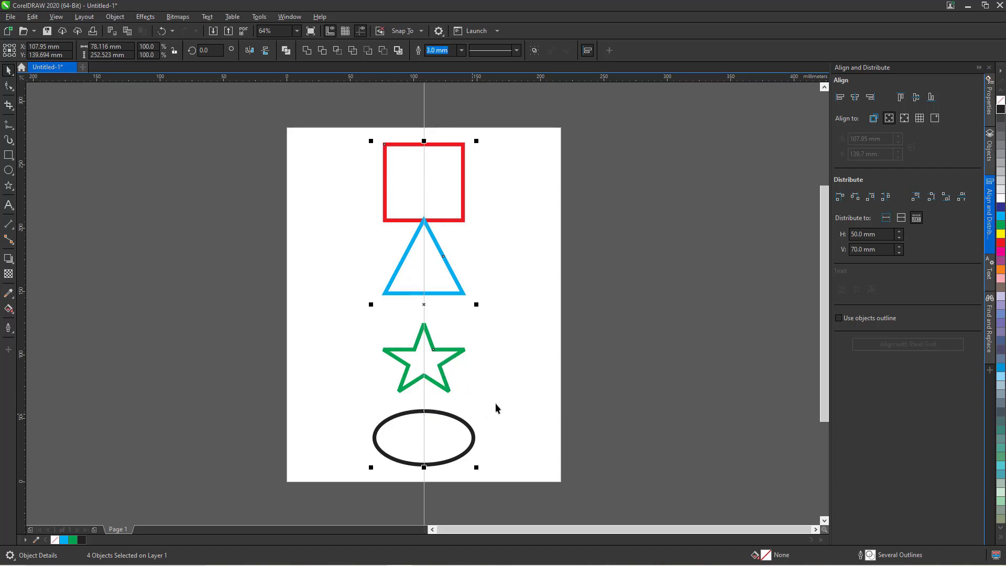
pyautogui.hotkey('ctrl', 'z')
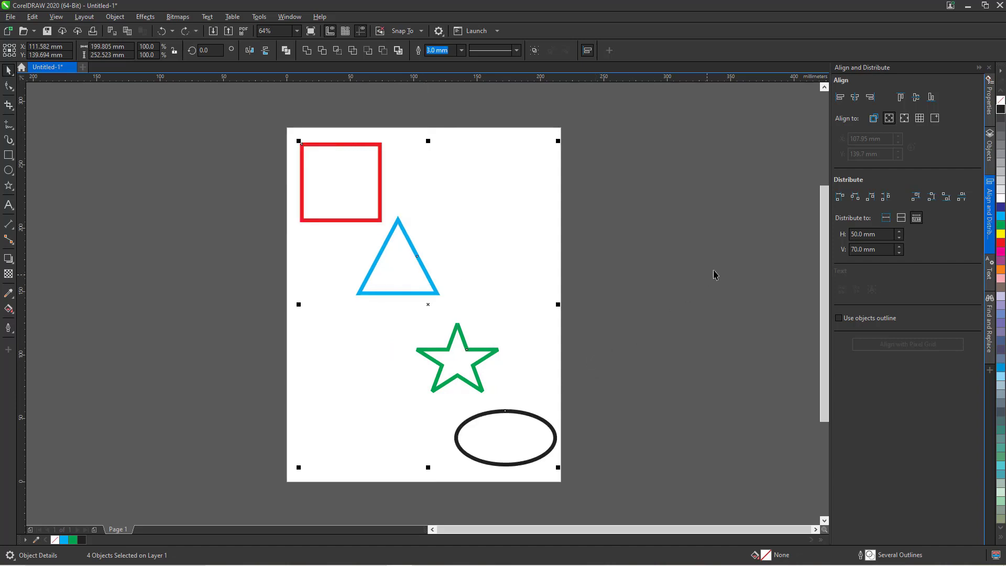
pyautogui.click(870, 98)
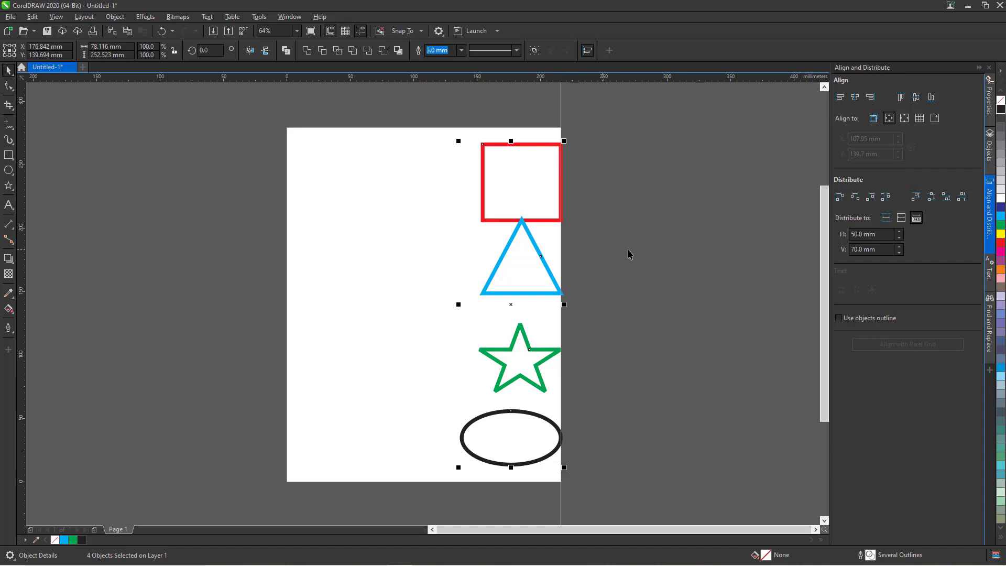
pyautogui.hotkey('ctrl', 'z')
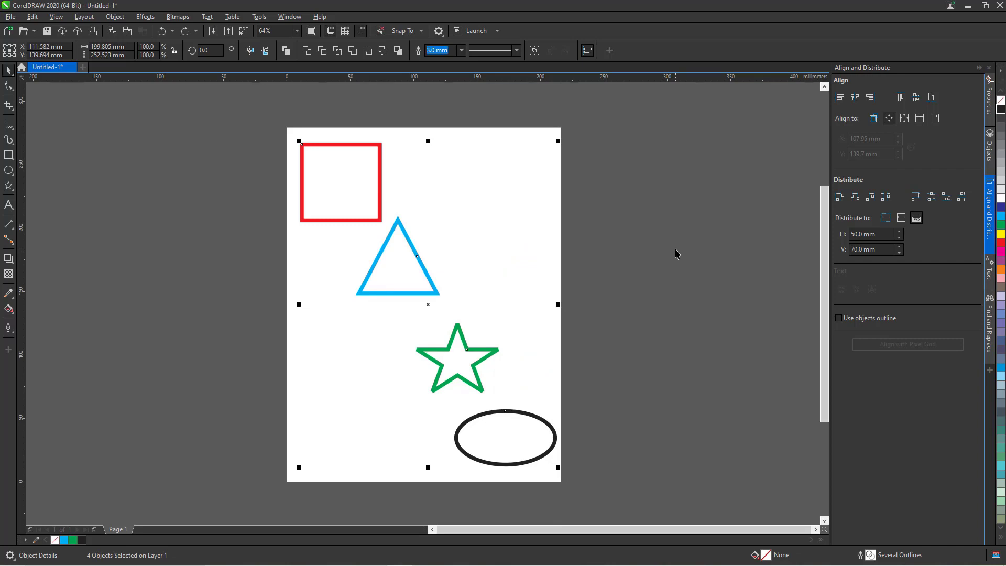
# Try the vertical alignments of the four shapes to the page in turn (top edge, centre, bottom edge), undoing each one.
pyautogui.click(900, 97)
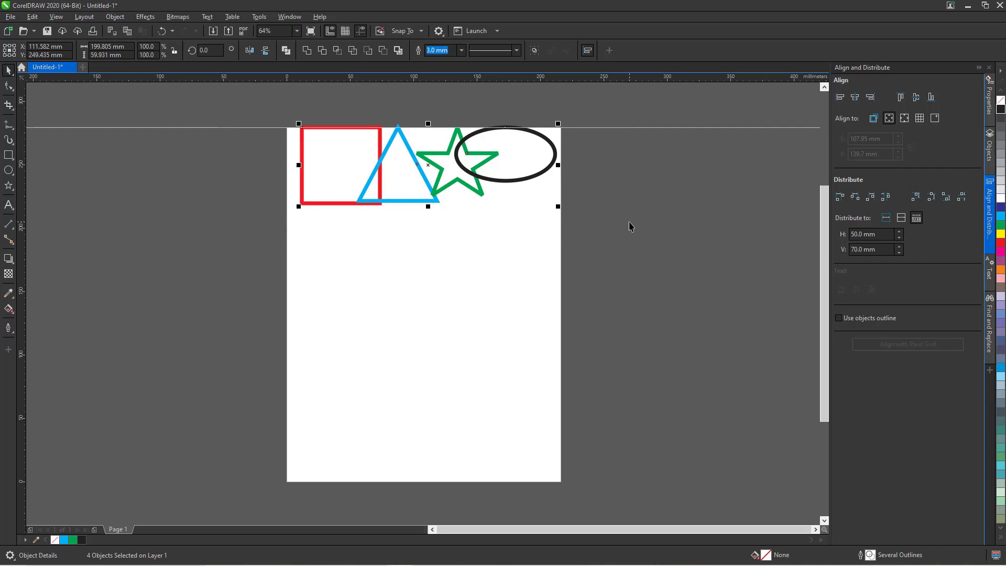
pyautogui.hotkey('ctrl', 'z')
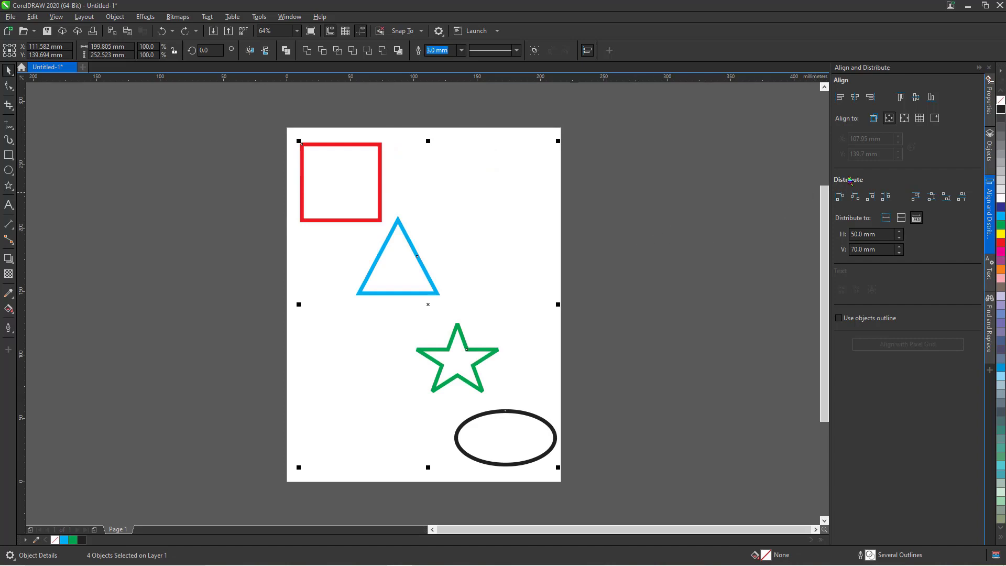
pyautogui.click(916, 99)
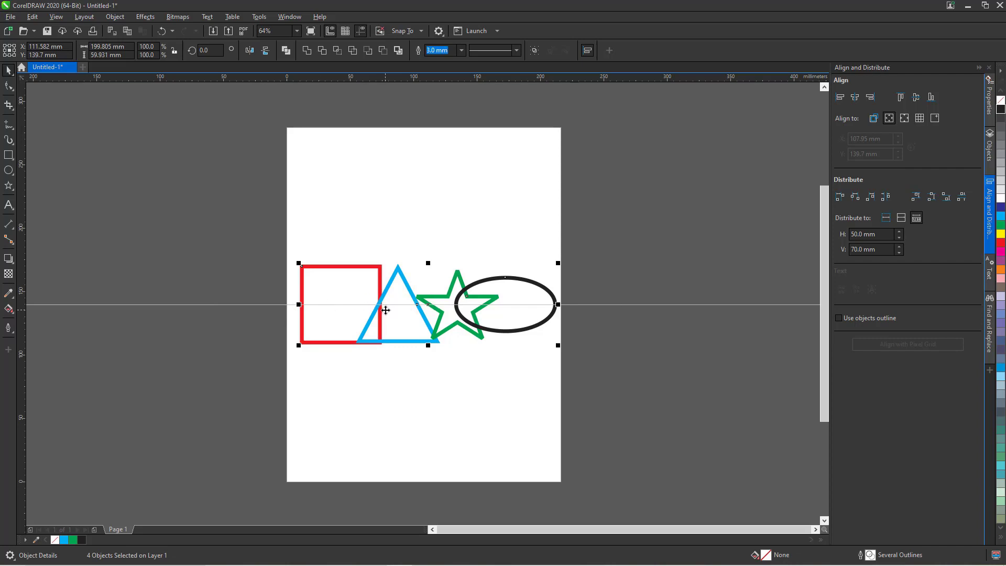
pyautogui.hotkey('ctrl', 'z')
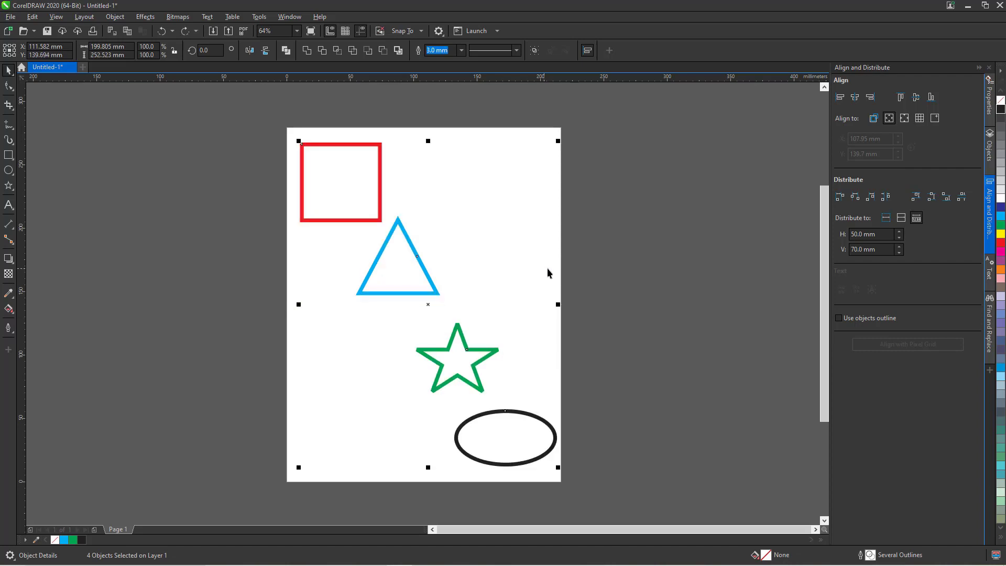
pyautogui.click(933, 101)
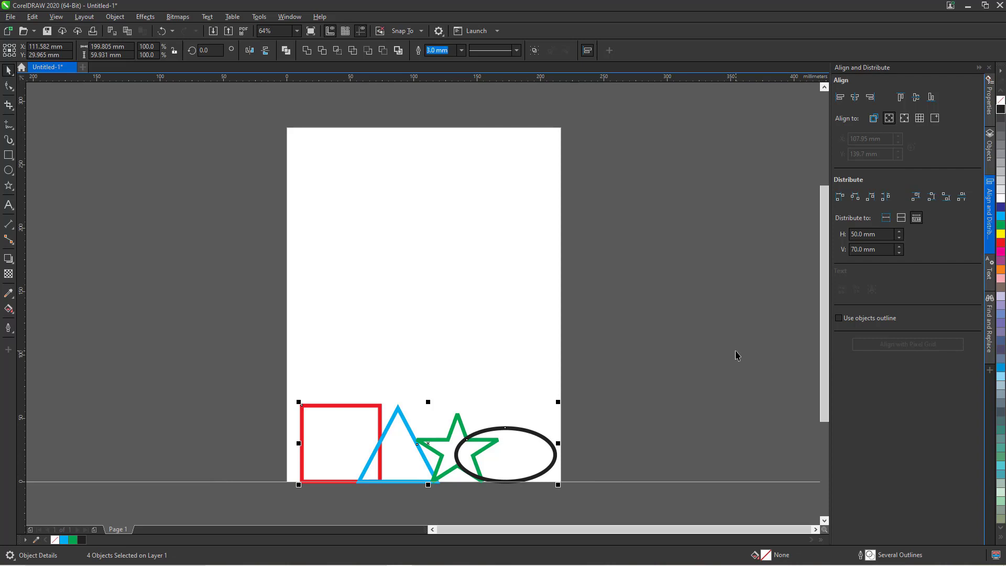
pyautogui.hotkey('ctrl', 'z')
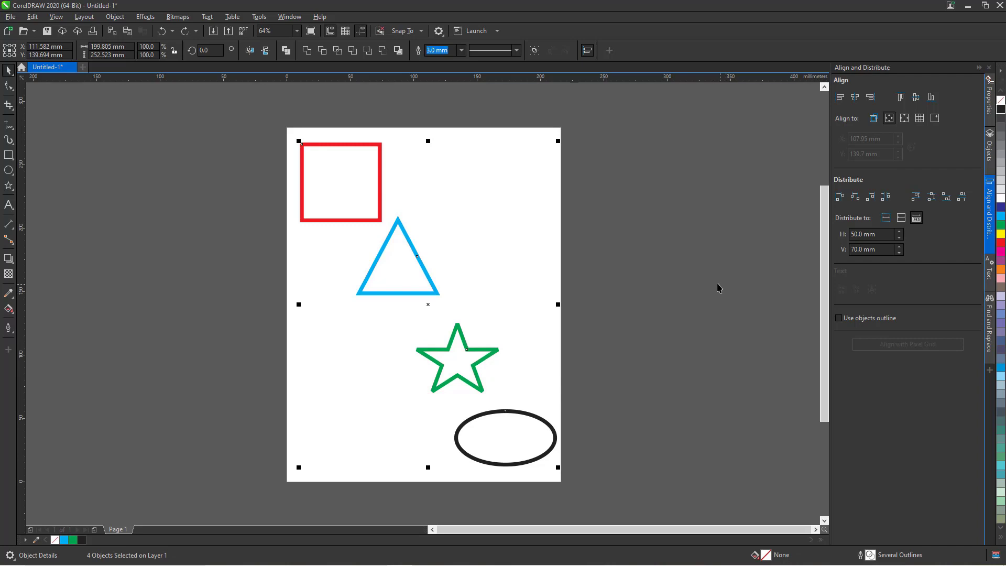
# Set the alignment reference to the page centre, align the four shapes' left edges to it, and undo the alignment.
pyautogui.click(893, 122)
pyautogui.click(905, 119)
pyautogui.click(839, 97)
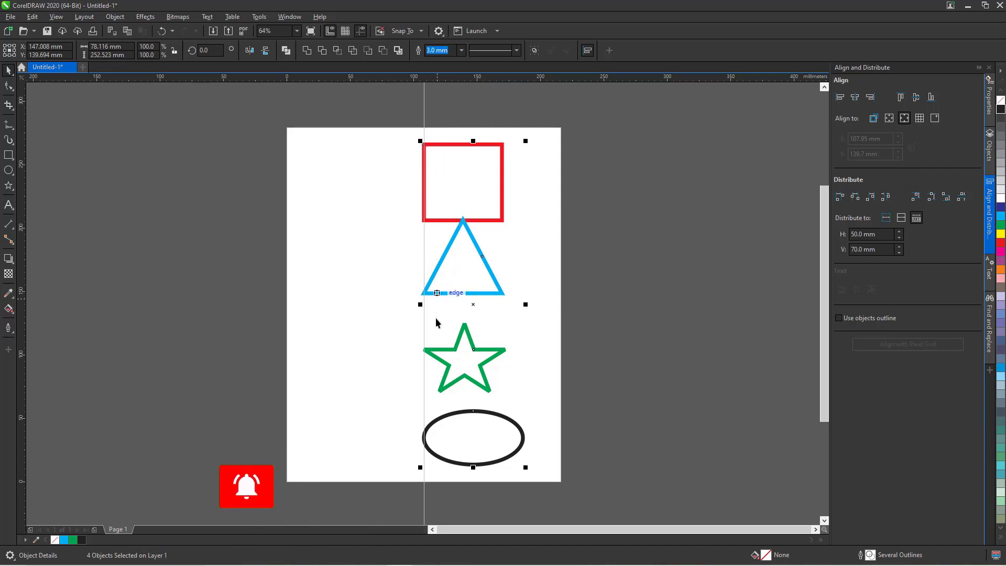
pyautogui.hotkey('ctrl', 'z')
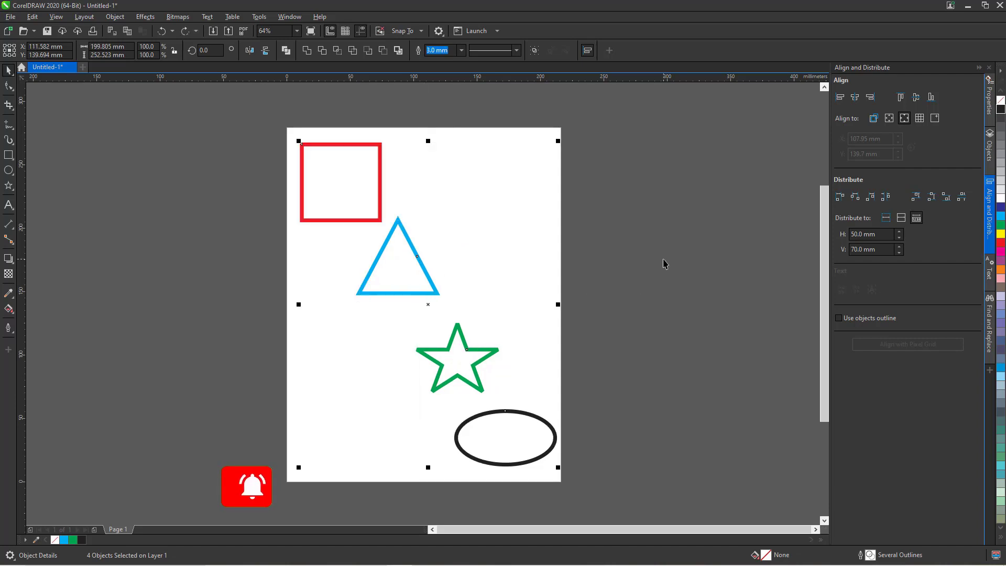
# Align the four shapes' centres horizontally and then their right edges to the page centre, undoing each alignment.
pyautogui.click(855, 97)
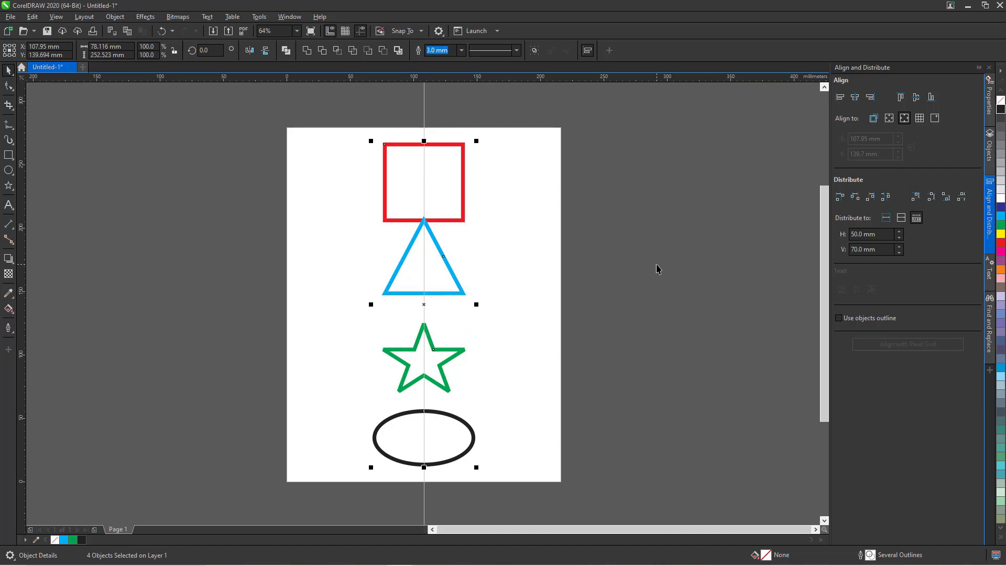
pyautogui.hotkey('ctrl', 'z')
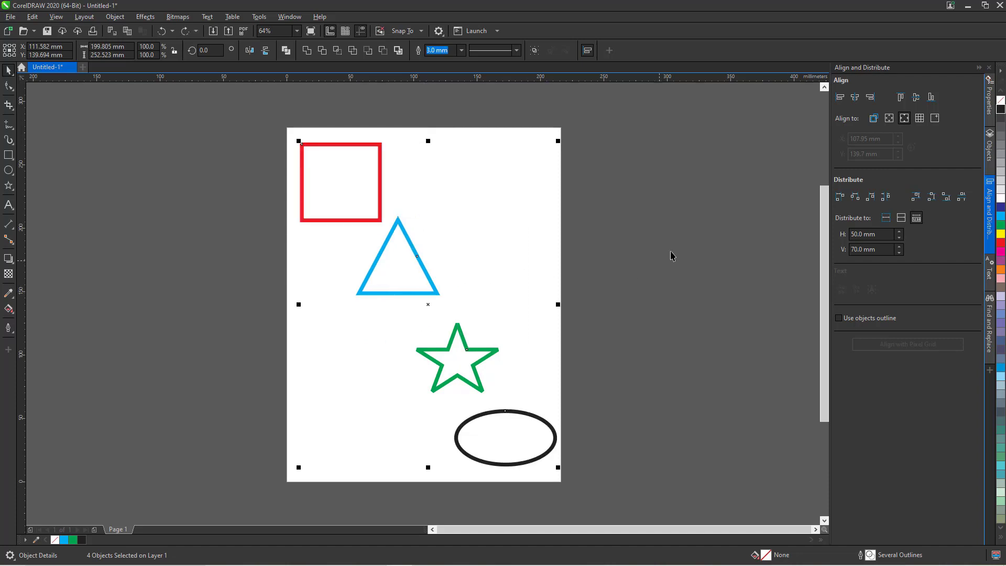
pyautogui.click(869, 99)
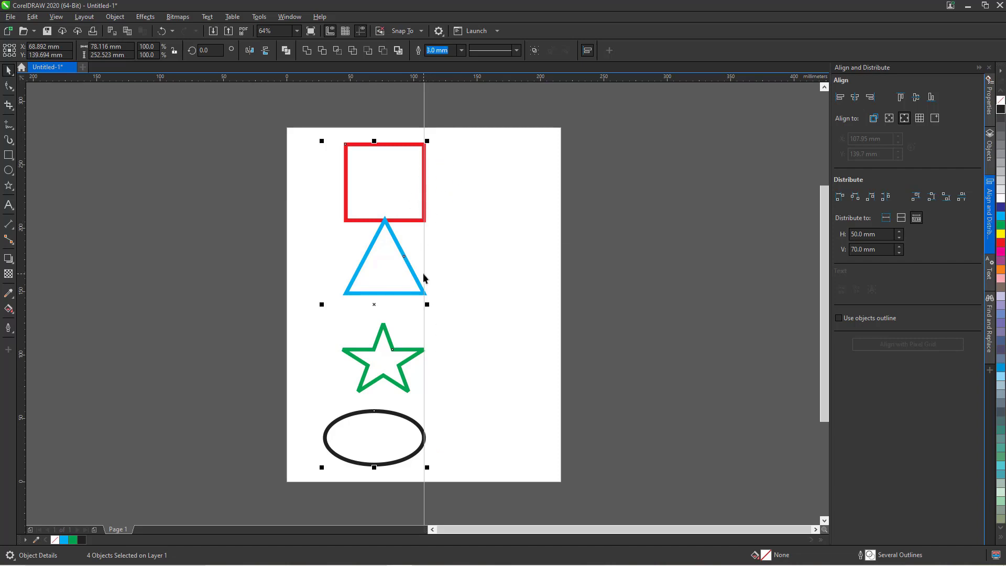
pyautogui.hotkey('ctrl', 'z')
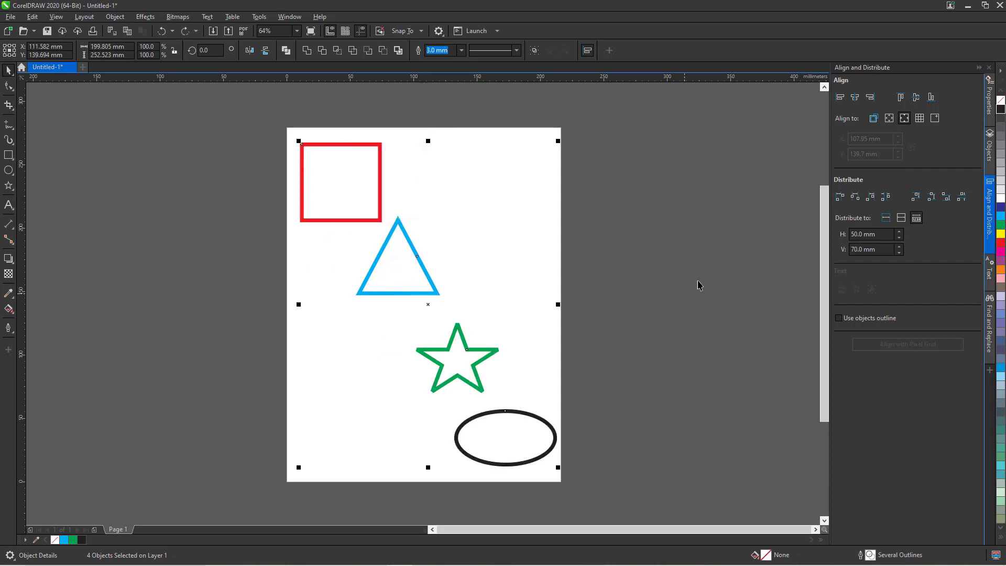
# Align the four shapes' top edges and then their centres vertically to the page centre, undoing each alignment.
pyautogui.click(901, 98)
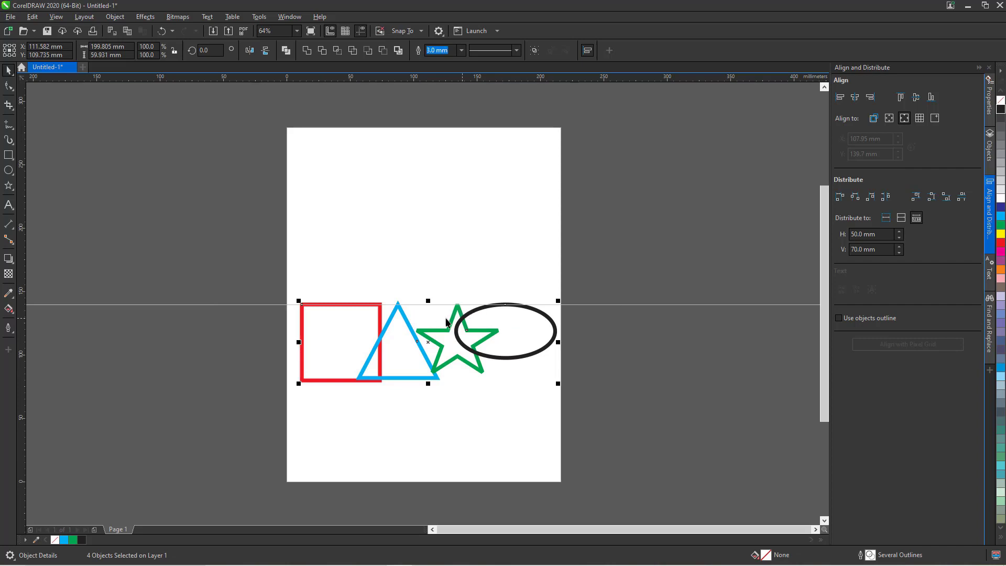
pyautogui.hotkey('ctrl', 'z')
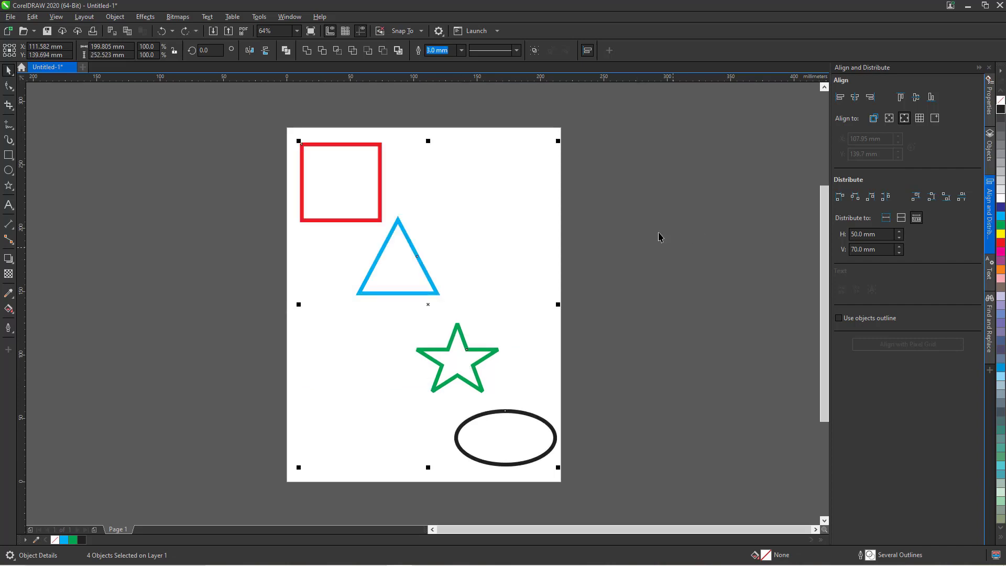
pyautogui.click(916, 98)
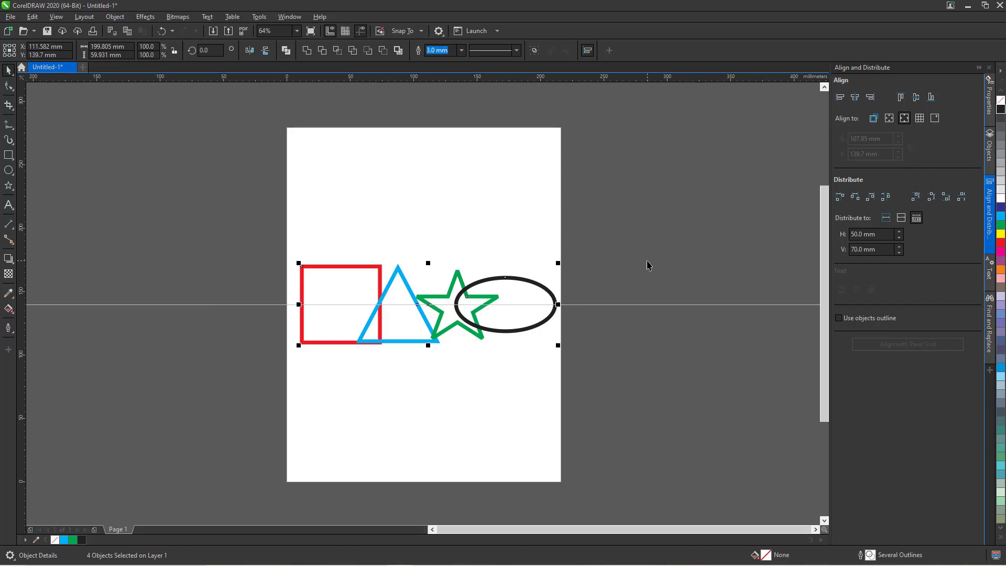
pyautogui.hotkey('ctrl', 'z')
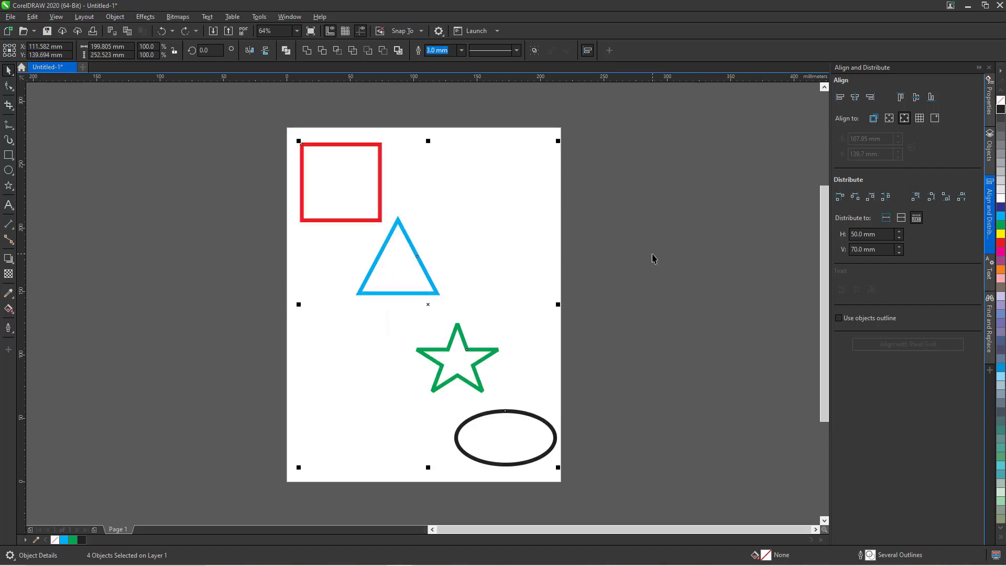
# Align the bottom edges of the four selected shapes to the page centre.
pyautogui.click(931, 98)
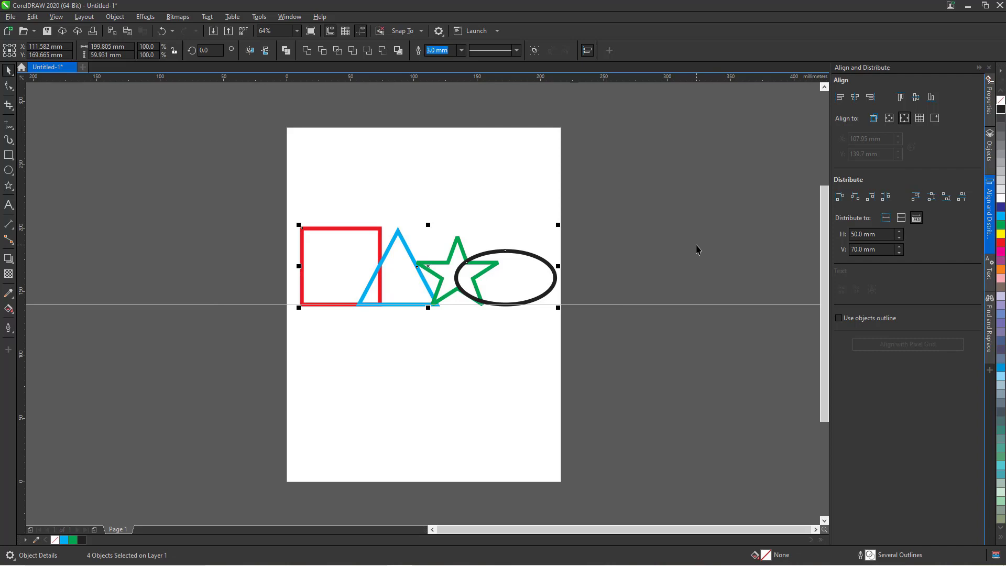
# Undo the bottom-edge alignment to the page centre and deselect the four shapes.
pyautogui.hotkey('ctrl', 'z')
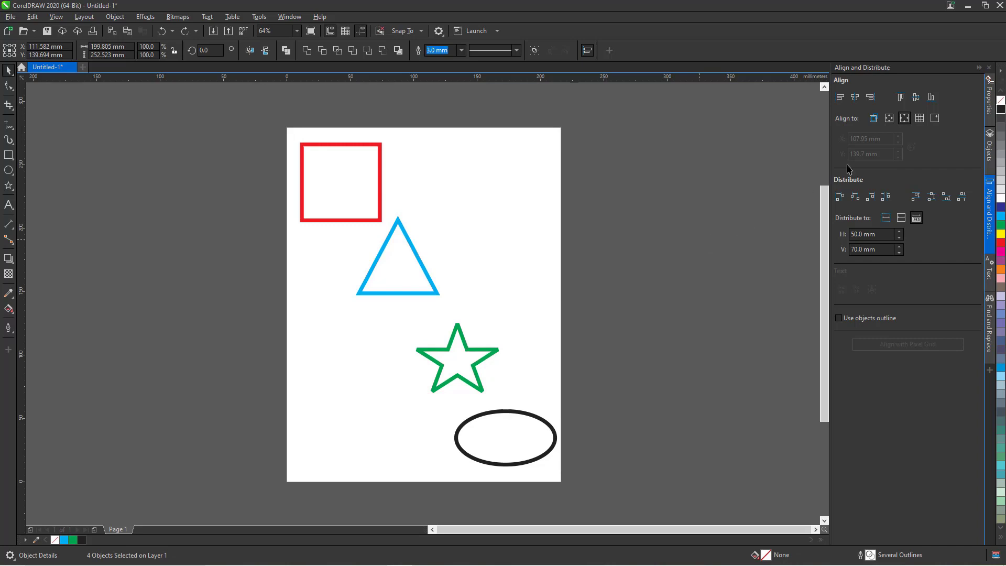
pyautogui.press('Escape')
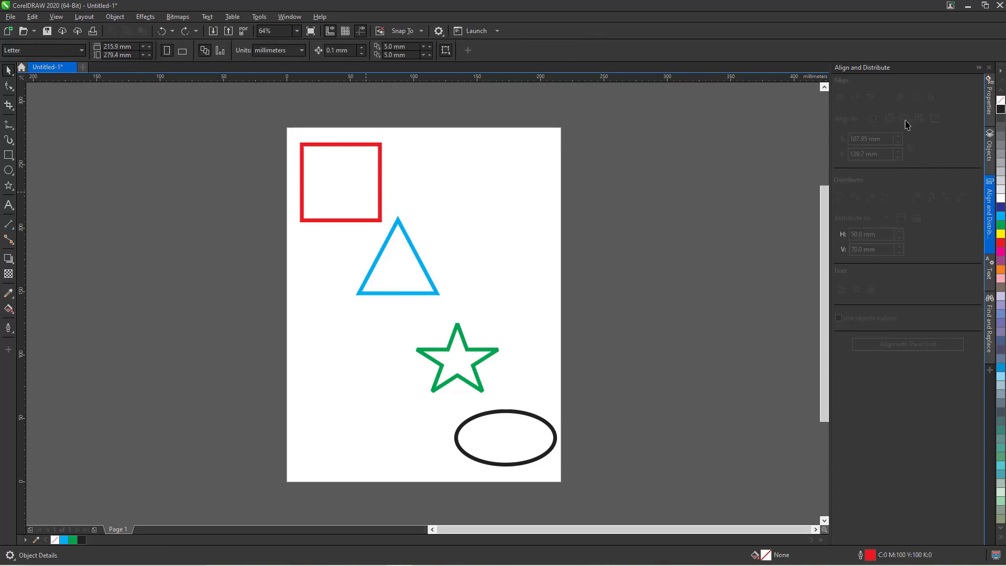
# Set the distribution reference to Selected objects and select the square, triangle, star and ellipse together.
pyautogui.press('Tab')
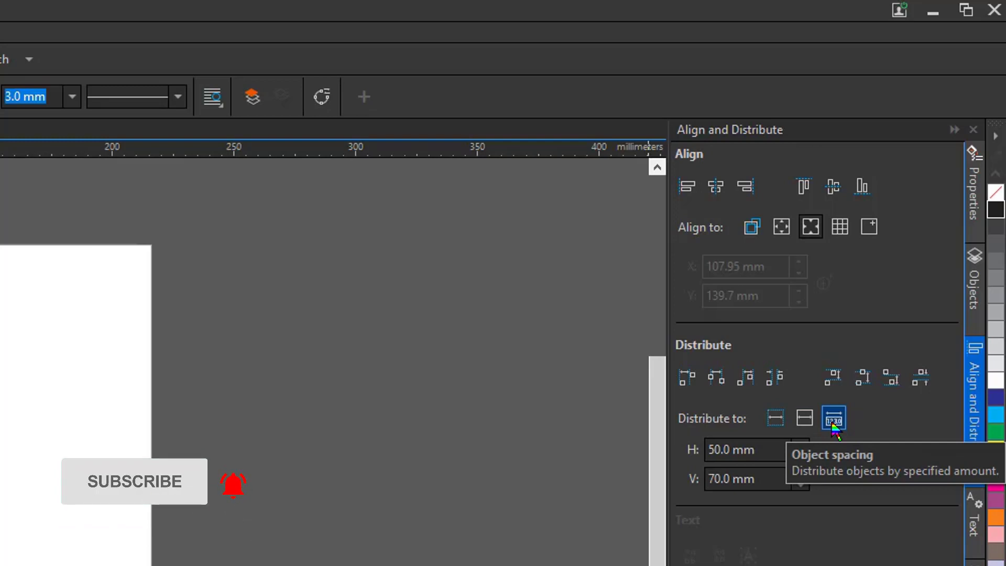
pyautogui.click(770, 422)
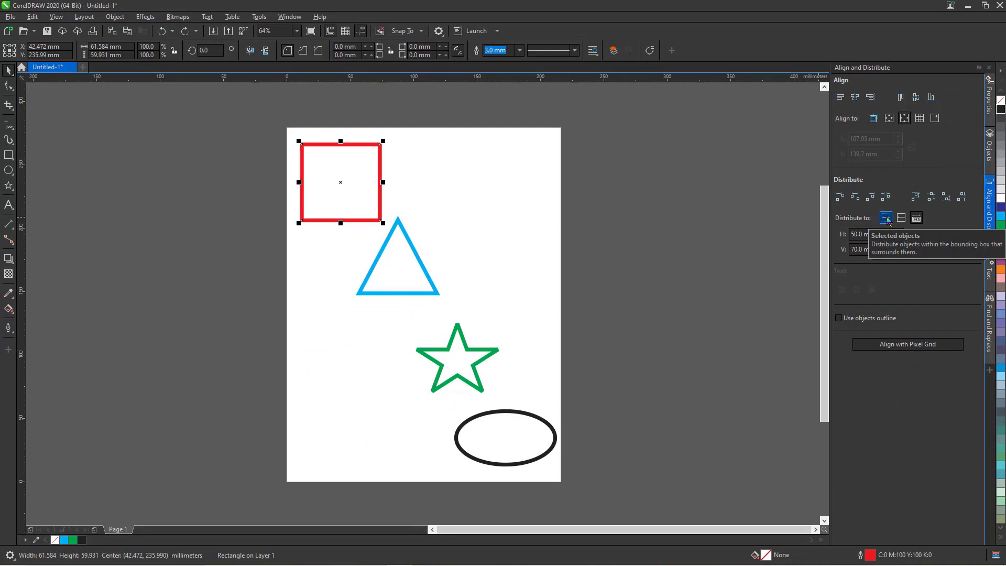
pyautogui.click(887, 220)
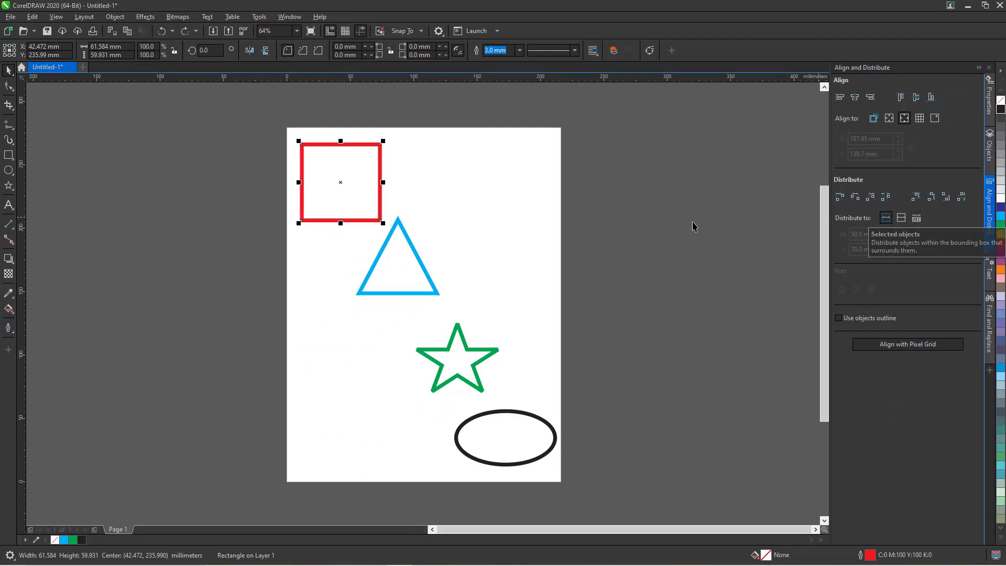
pyautogui.click(619, 222)
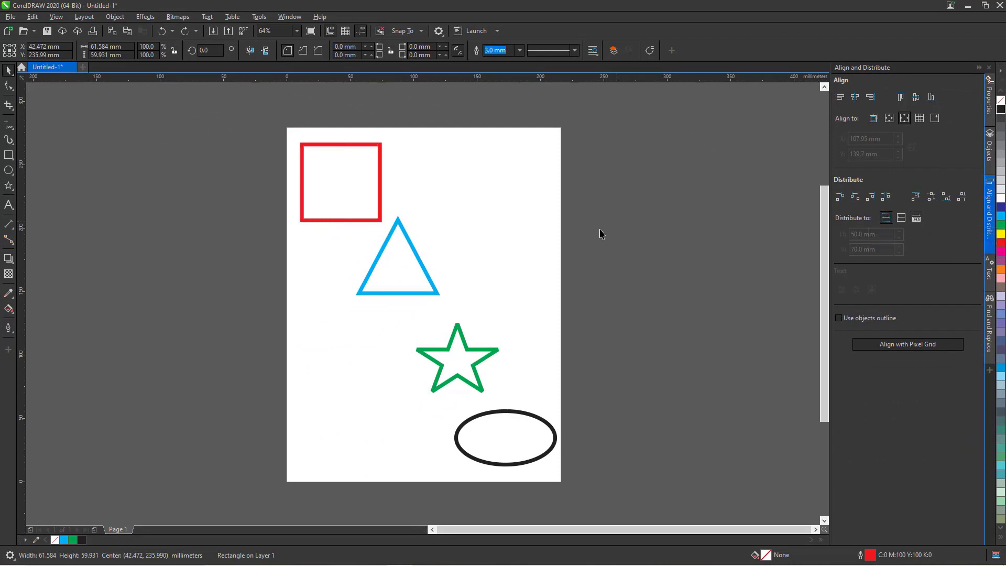
pyautogui.click(334, 184)
pyautogui.keyDown('shift'); pyautogui.click(393, 258); pyautogui.keyUp('shift')
pyautogui.keyDown('shift'); pyautogui.click(454, 341); pyautogui.keyUp('shift')
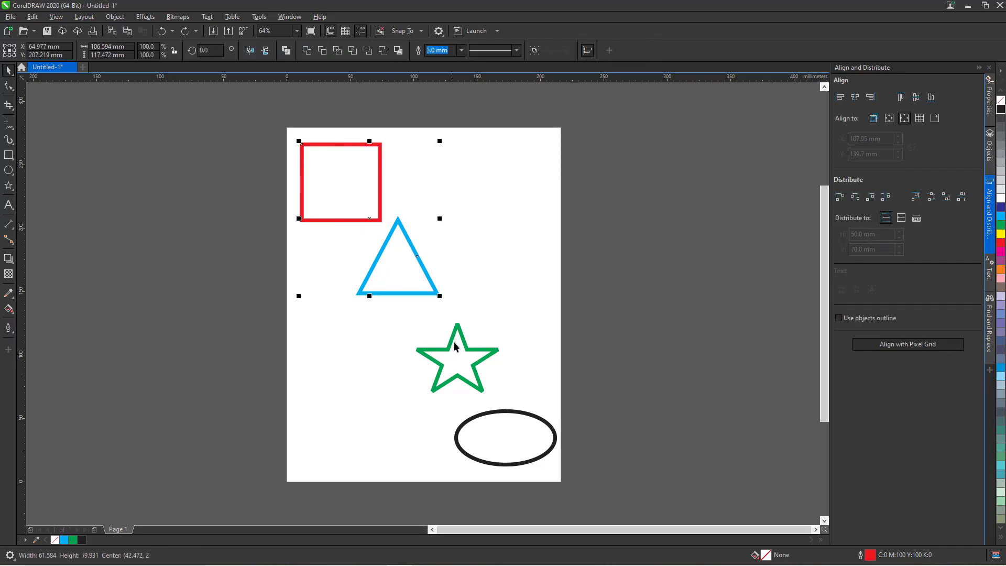
pyautogui.keyDown('shift'); pyautogui.click(508, 428); pyautogui.keyUp('shift')
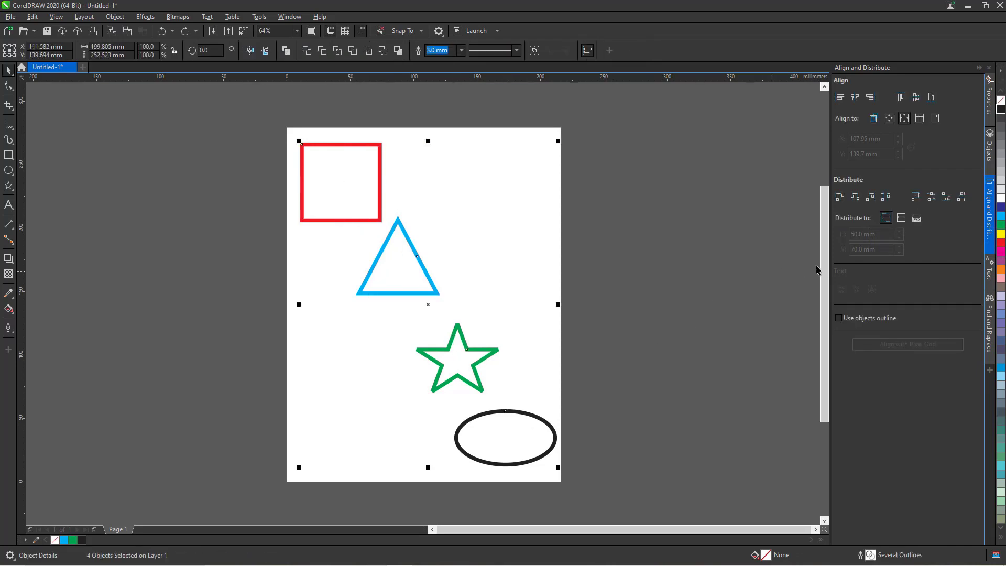
pyautogui.click(885, 219)
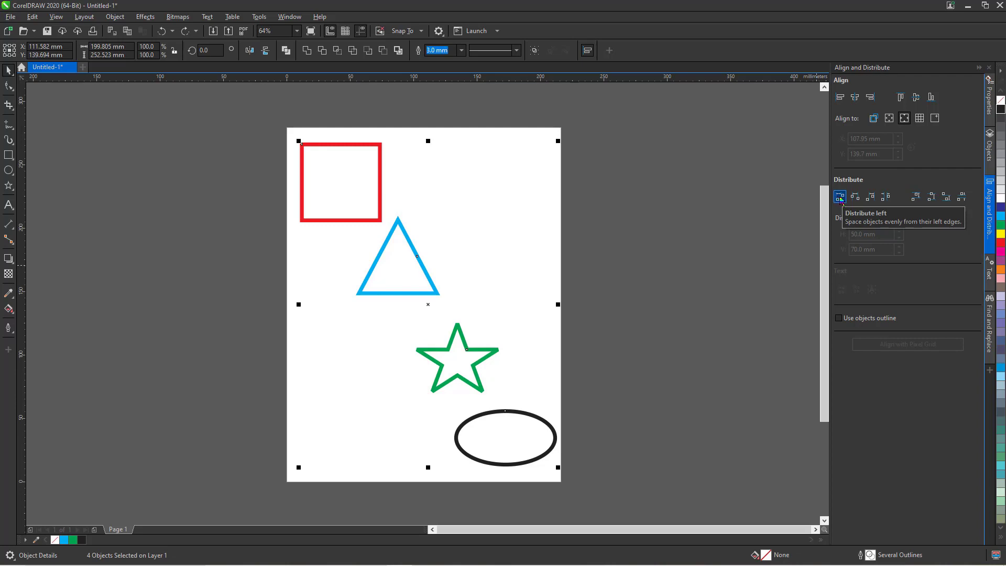
# Distribute the four shapes evenly from their left edges and then from their horizontal centres, undoing each distribution.
pyautogui.click(839, 198)
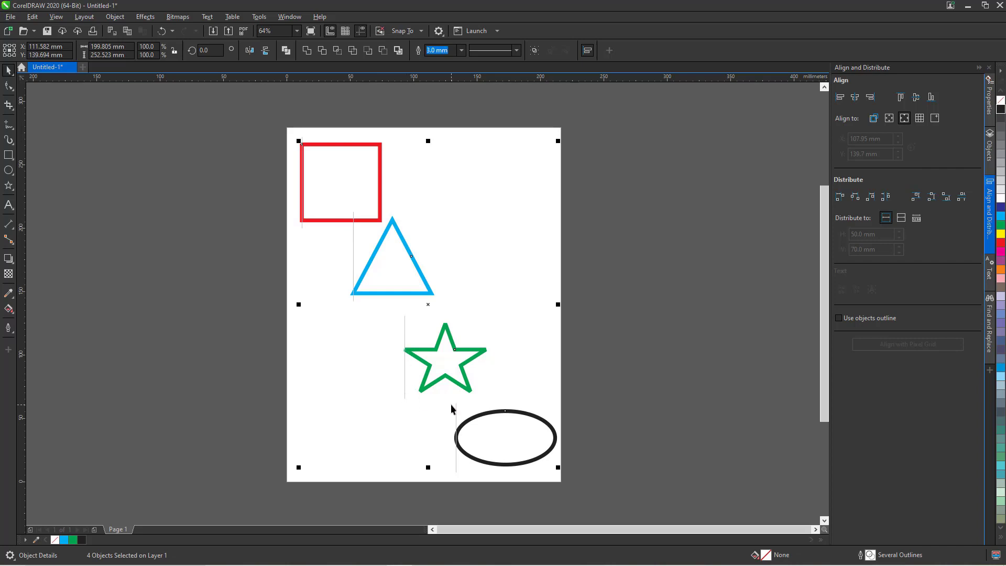
pyautogui.hotkey('ctrl', 'z')
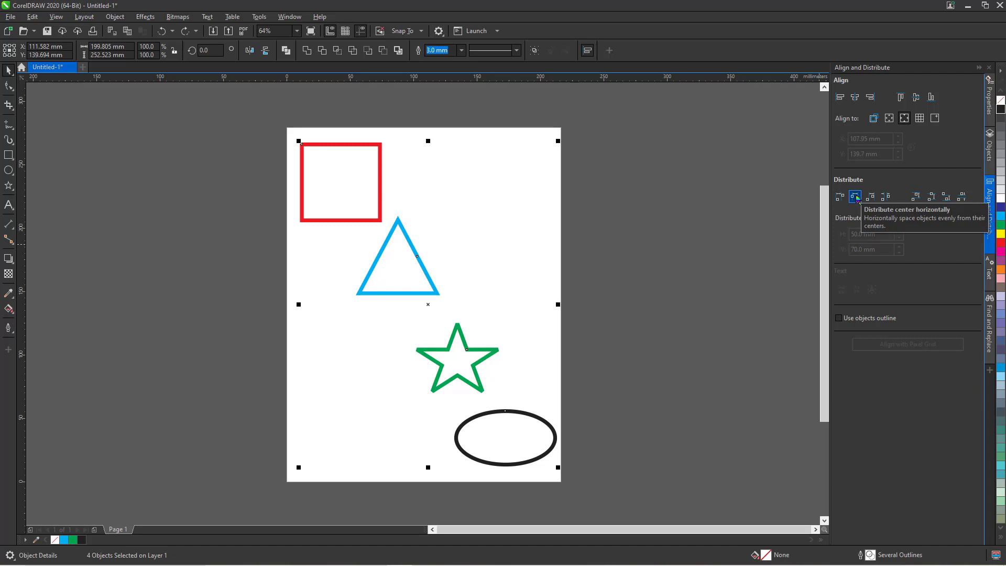
pyautogui.click(856, 198)
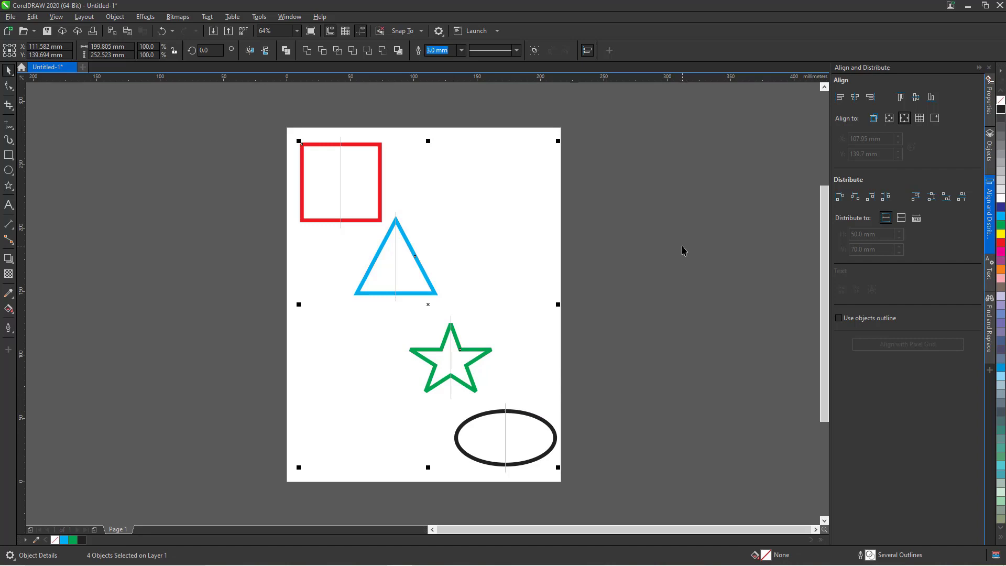
pyautogui.hotkey('ctrl', 'z')
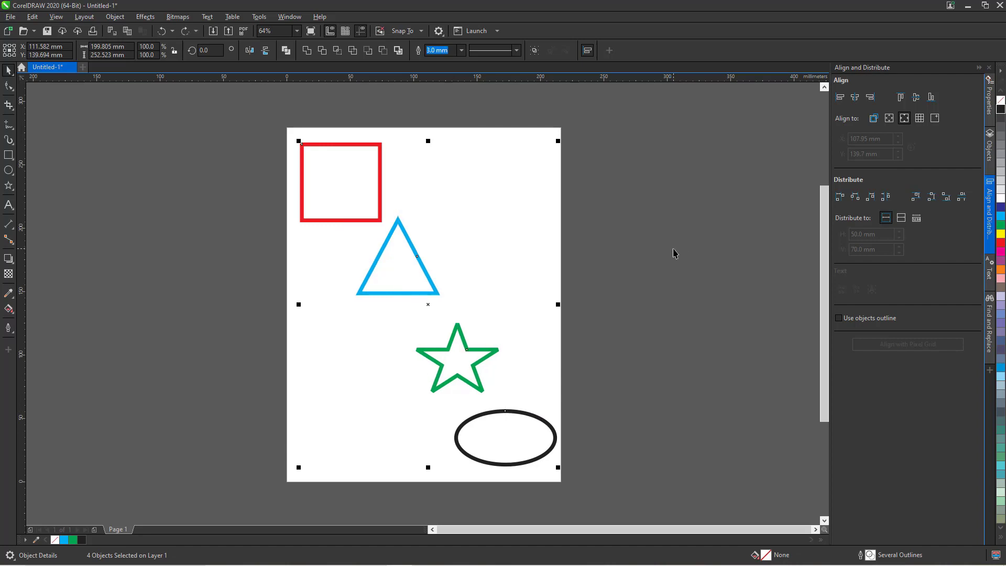
# Distribute the four shapes from their right edges, undo that, and distribute them with even horizontal spacing instead.
pyautogui.click(869, 198)
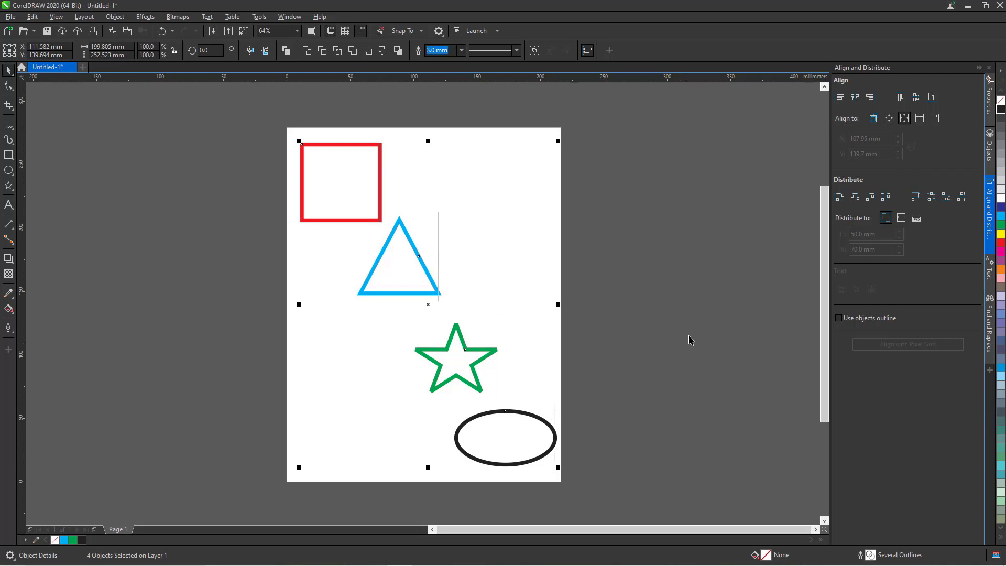
pyautogui.hotkey('ctrl', 'z')
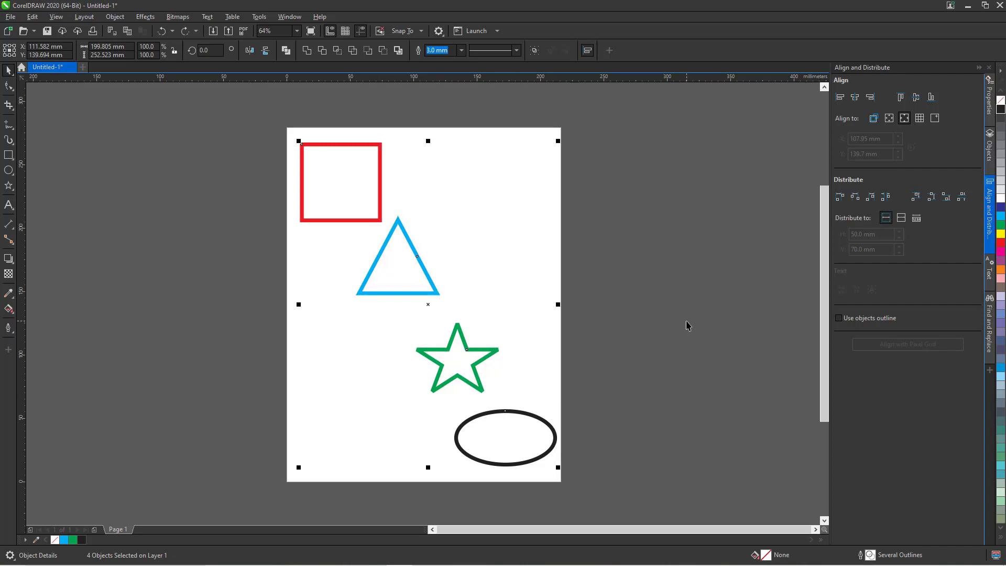
pyautogui.click(884, 197)
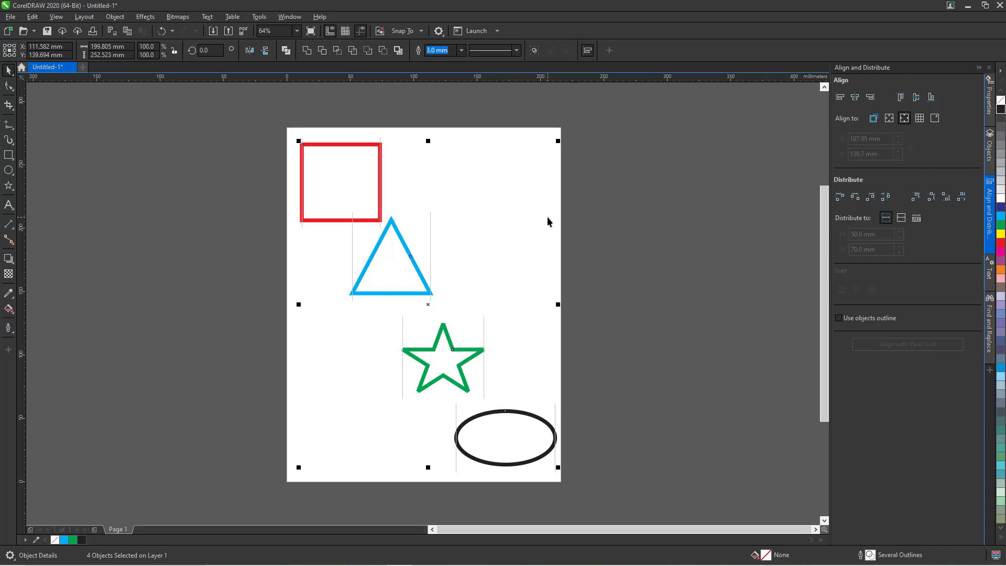
pyautogui.click(590, 221)
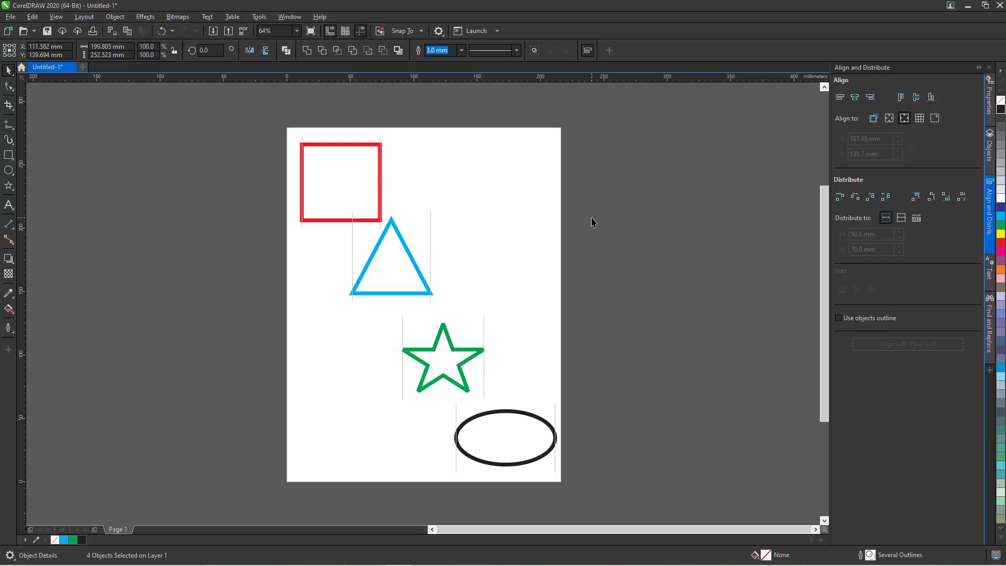
# Move the red square off the page, distribute all four shapes with even horizontal spacing, and undo both changes.
pyautogui.click(341, 173)
pyautogui.moveTo(361, 173); pyautogui.dragTo(96, 162)
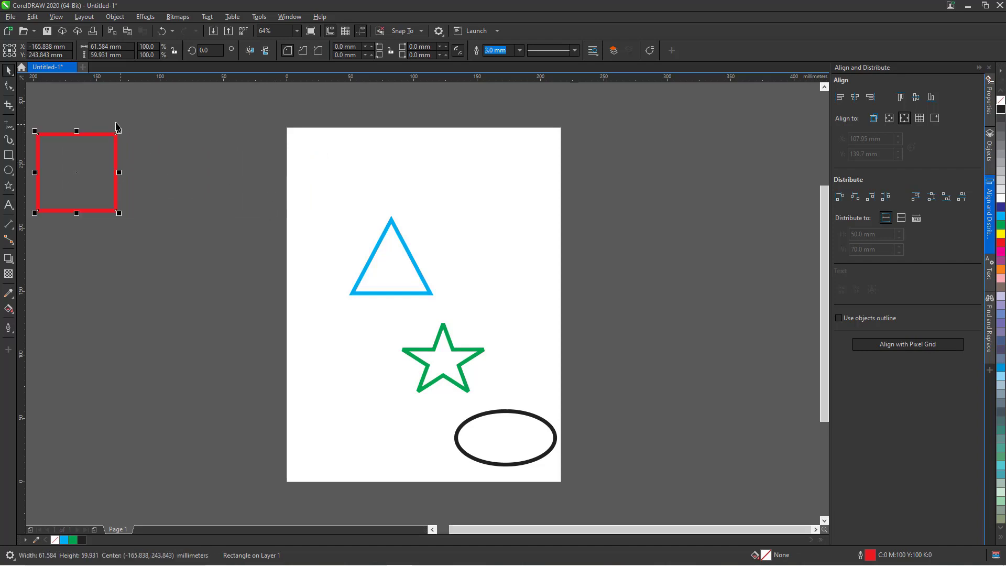
pyautogui.click(76, 117)
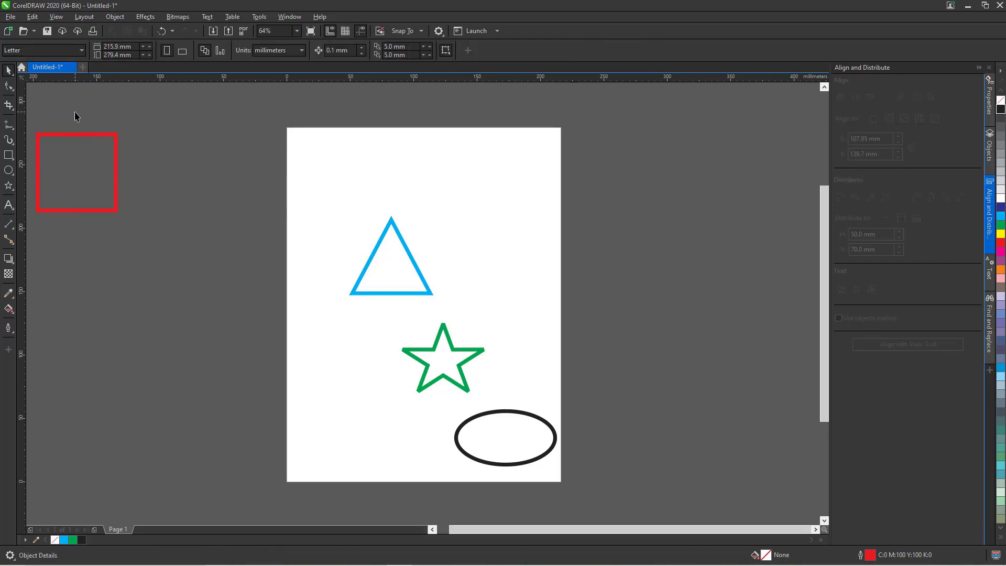
pyautogui.moveTo(76, 112); pyautogui.dragTo(560, 456)
pyautogui.click(885, 197)
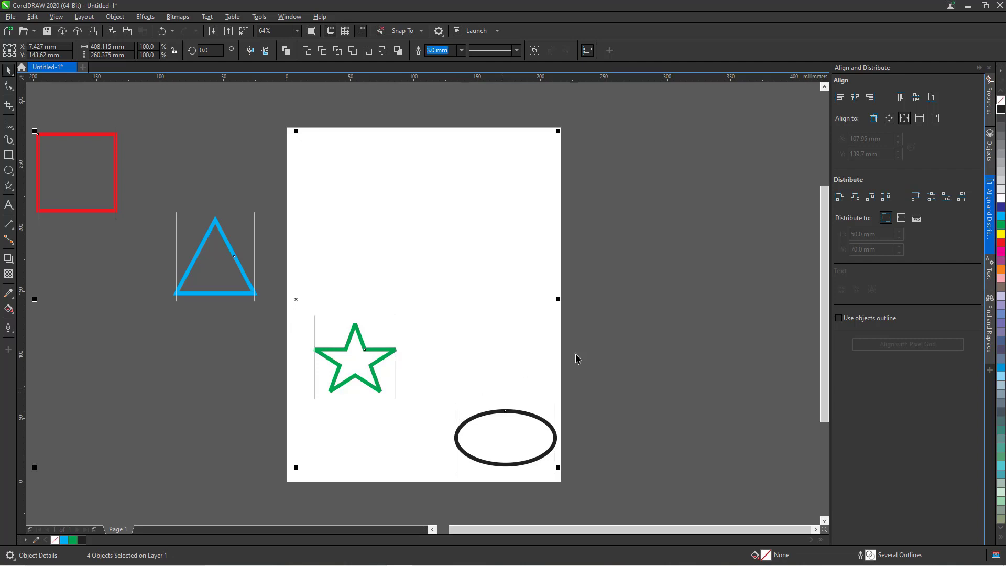
pyautogui.click(678, 274)
pyautogui.hotkey('ctrl', 'z')
pyautogui.hotkey('ctrl', 'z')
pyautogui.hotkey('ctrl', 'z')
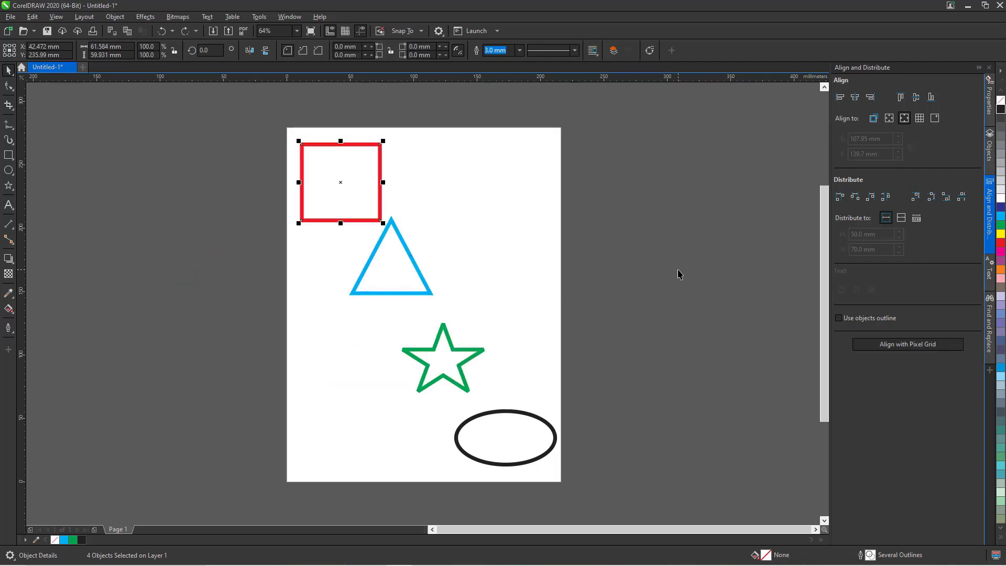
pyautogui.click(676, 272)
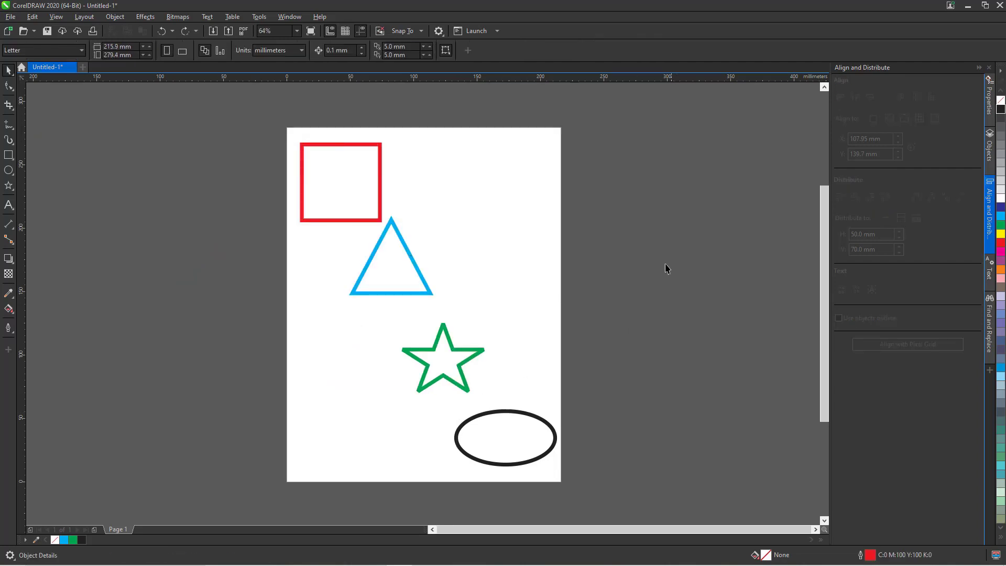
# Distribute all four shapes evenly from their top edges and then from their vertical centres, undoing each distribution.
pyautogui.moveTo(277, 123); pyautogui.dragTo(657, 464)
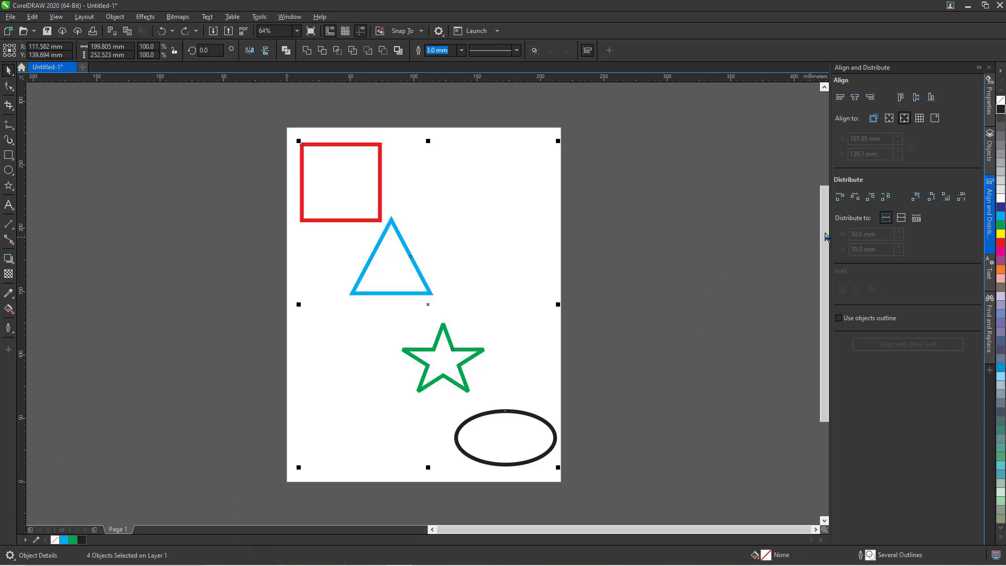
pyautogui.click(915, 198)
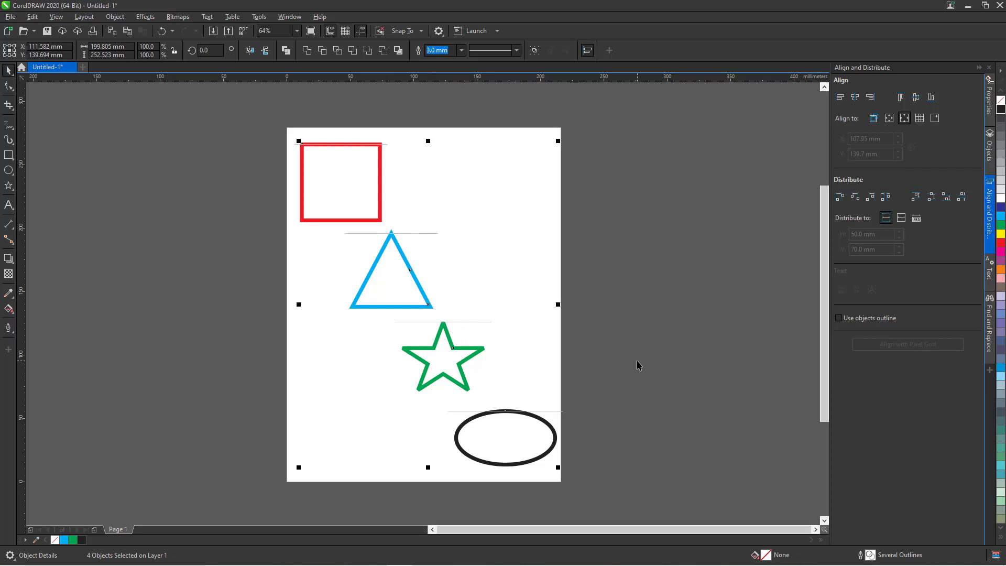
pyautogui.hotkey('ctrl', 'z')
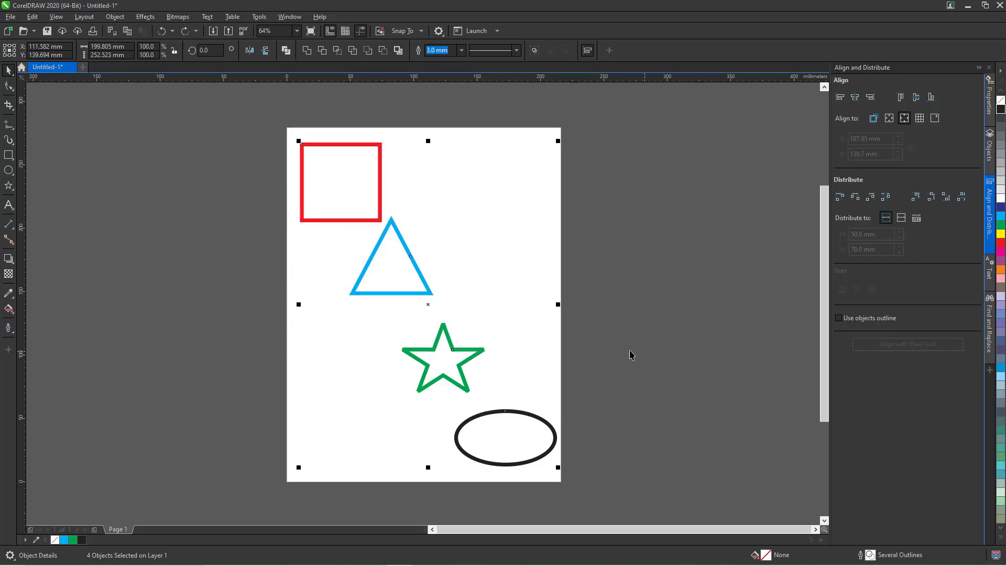
pyautogui.click(930, 197)
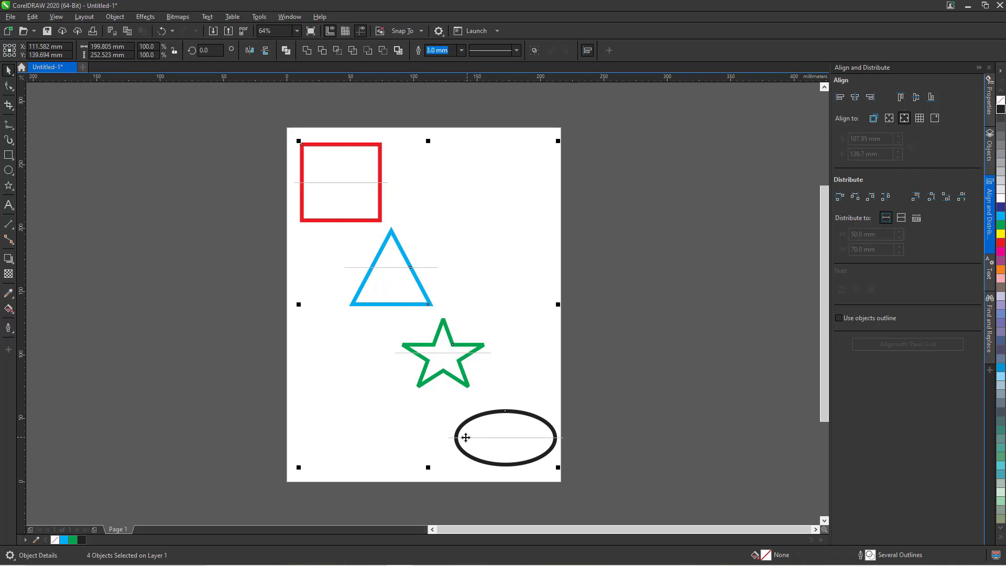
pyautogui.hotkey('ctrl', 'z')
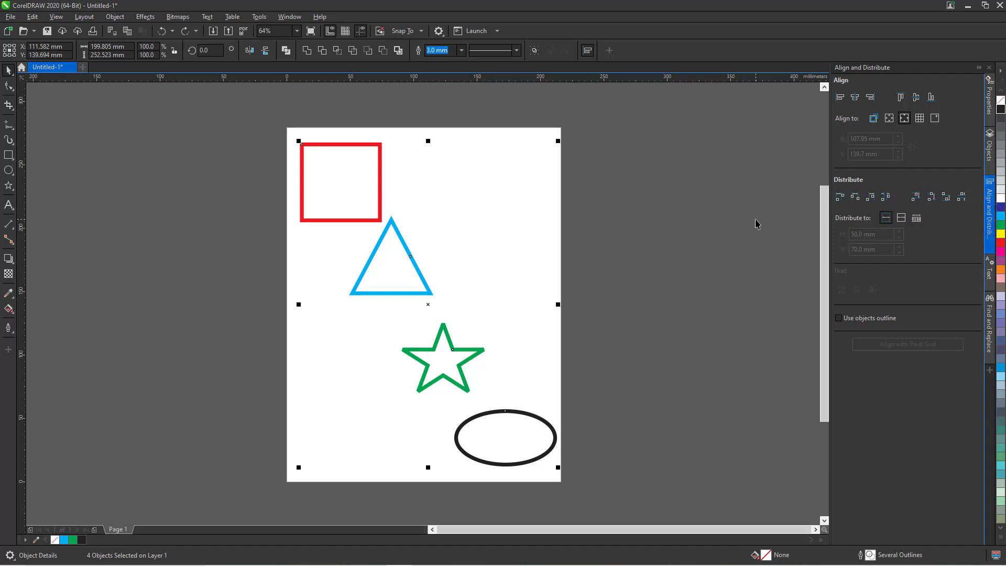
# Set the distribution reference to Object spacing and distribute the four reselected shapes' left edges 50 mm apart.
pyautogui.click(725, 232)
pyautogui.moveTo(290, 132); pyautogui.dragTo(608, 480)
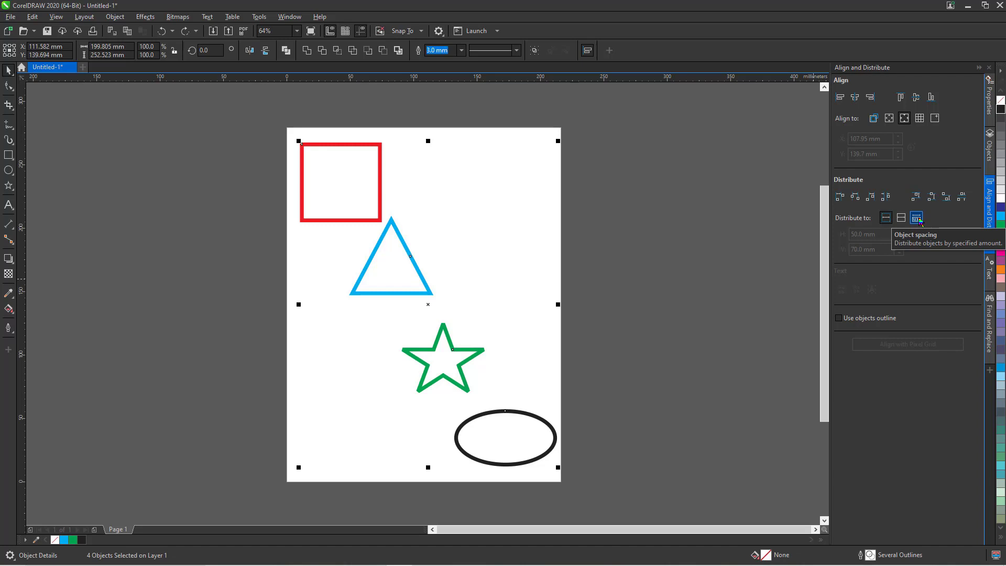
pyautogui.click(919, 220)
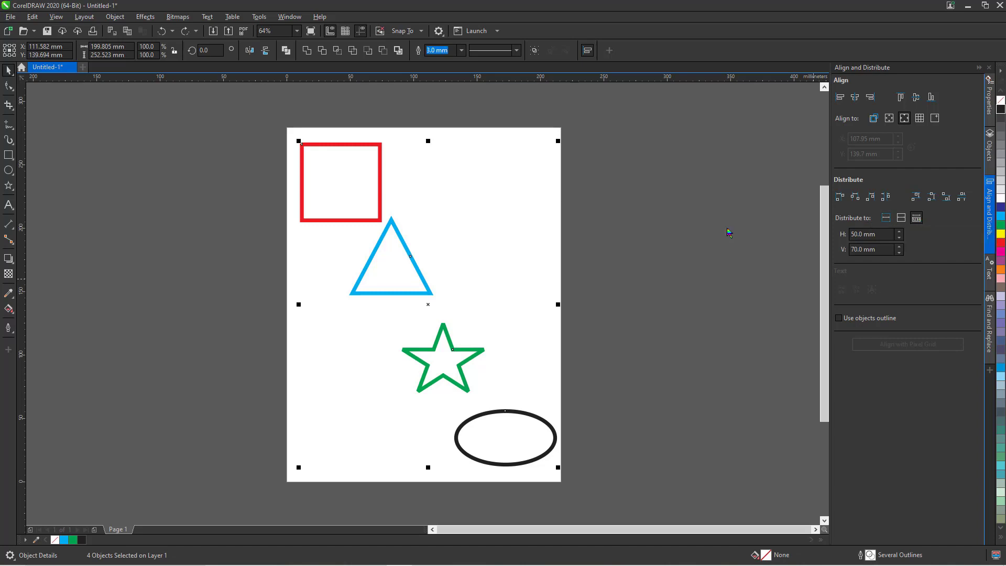
pyautogui.click(839, 199)
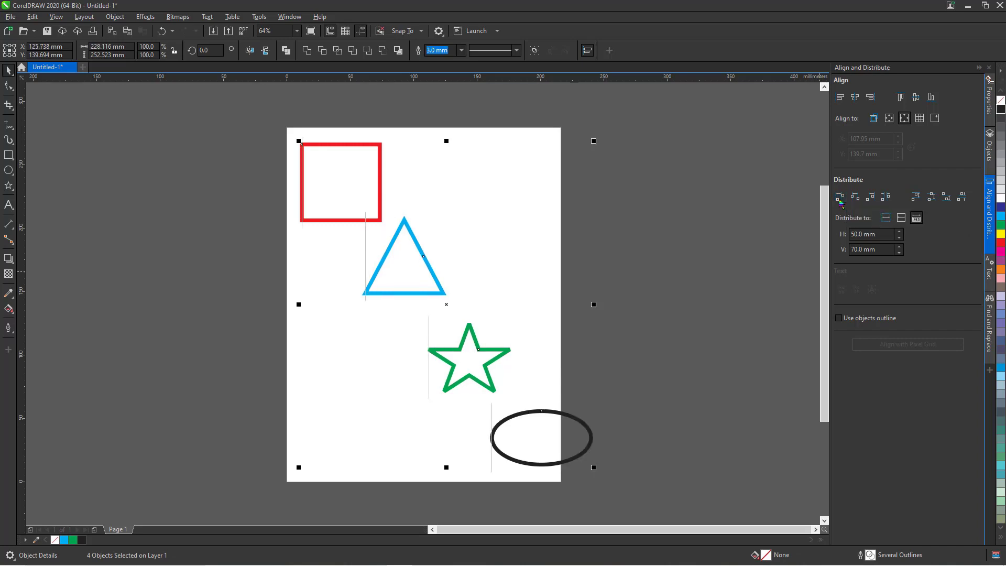
pyautogui.click(629, 242)
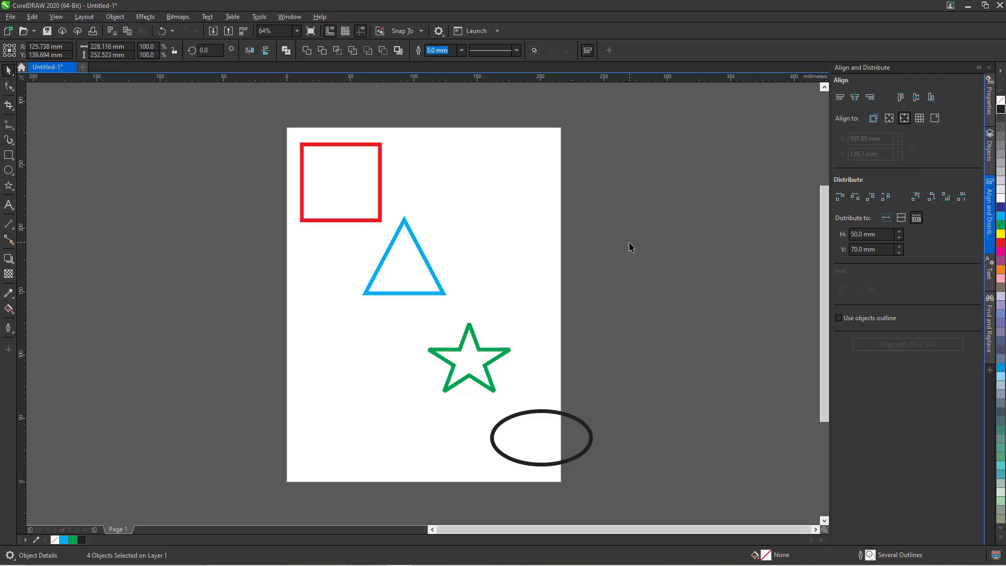
# Undo the left-edge distribution, reselect the square, triangle, star and ellipse, and reapply the 50 mm left-edge distribution.
pyautogui.click(328, 167)
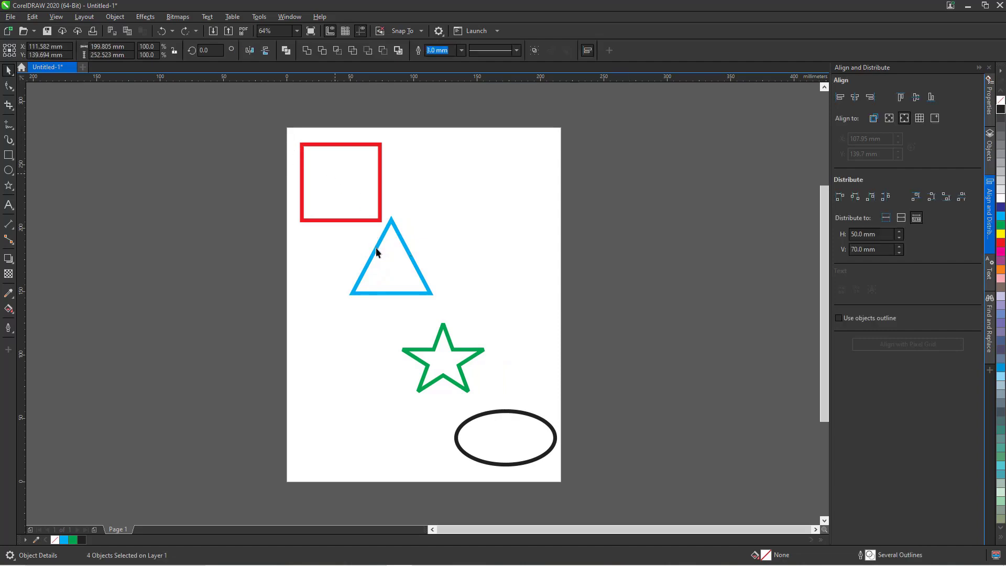
pyautogui.keyDown('shift'); pyautogui.click(389, 275); pyautogui.keyUp('shift')
pyautogui.keyDown('shift'); pyautogui.click(434, 360); pyautogui.keyUp('shift')
pyautogui.keyDown('shift'); pyautogui.click(500, 429); pyautogui.keyUp('shift')
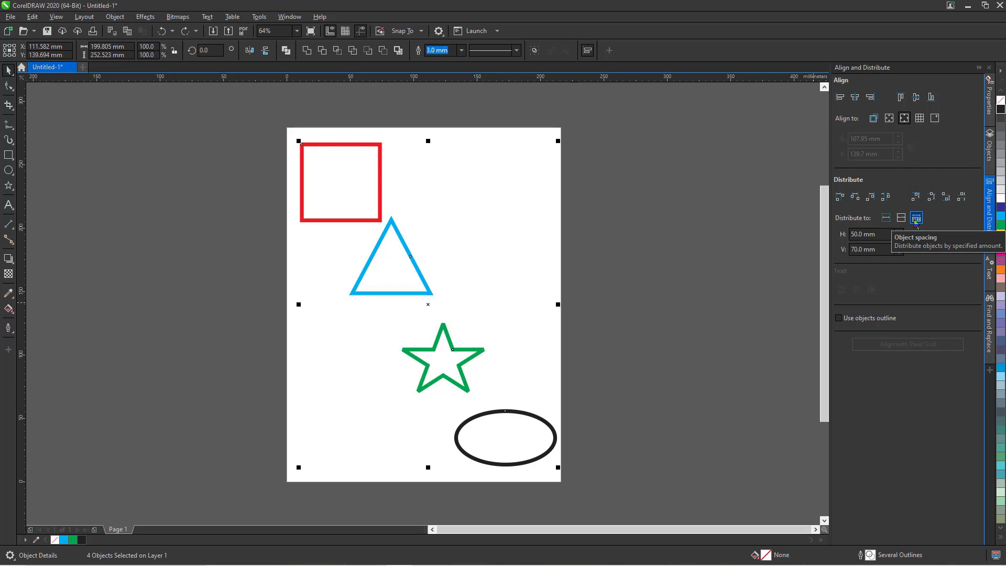
pyautogui.click(839, 197)
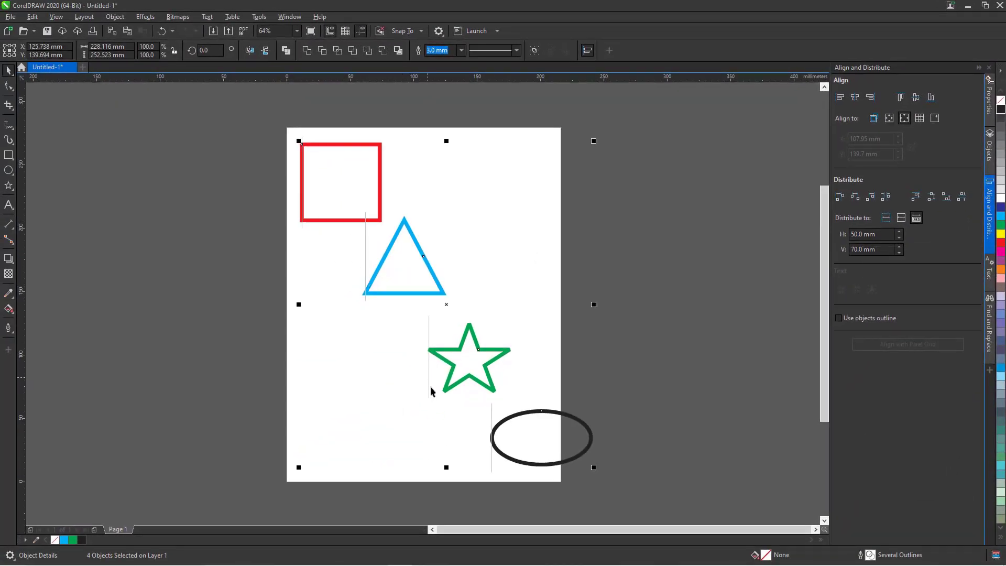
pyautogui.click(636, 271)
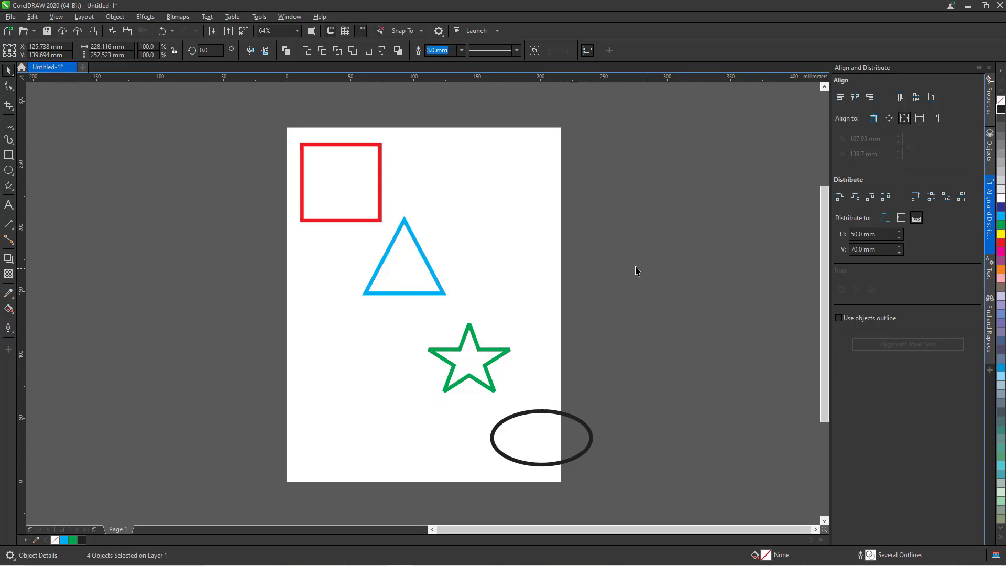
# Check the 50 mm left-edge spacing with a rectangle spanning the square's and triangle's lower-left corners, delete it, and undo the distribution.
pyautogui.click(461, 268)
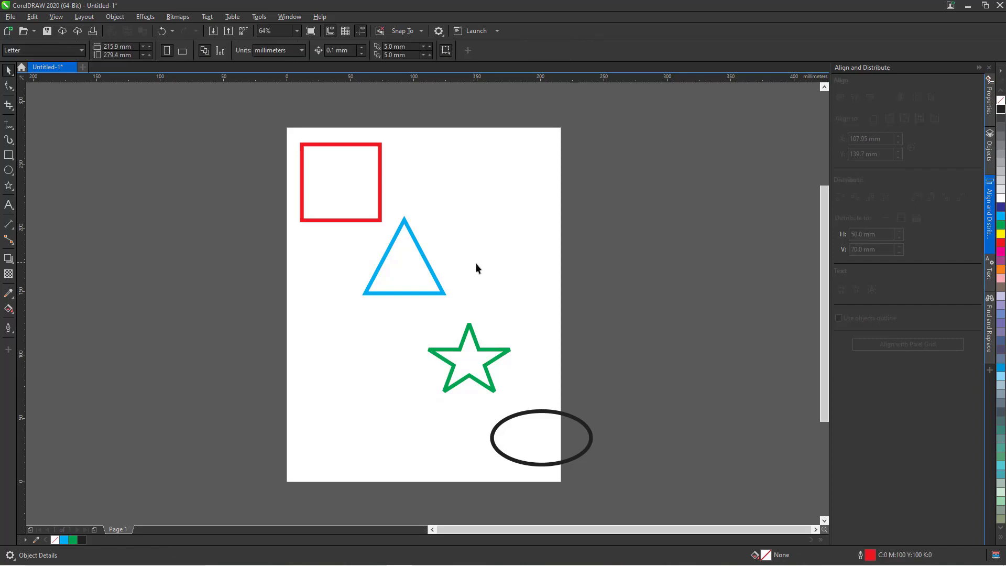
pyautogui.click(8, 155)
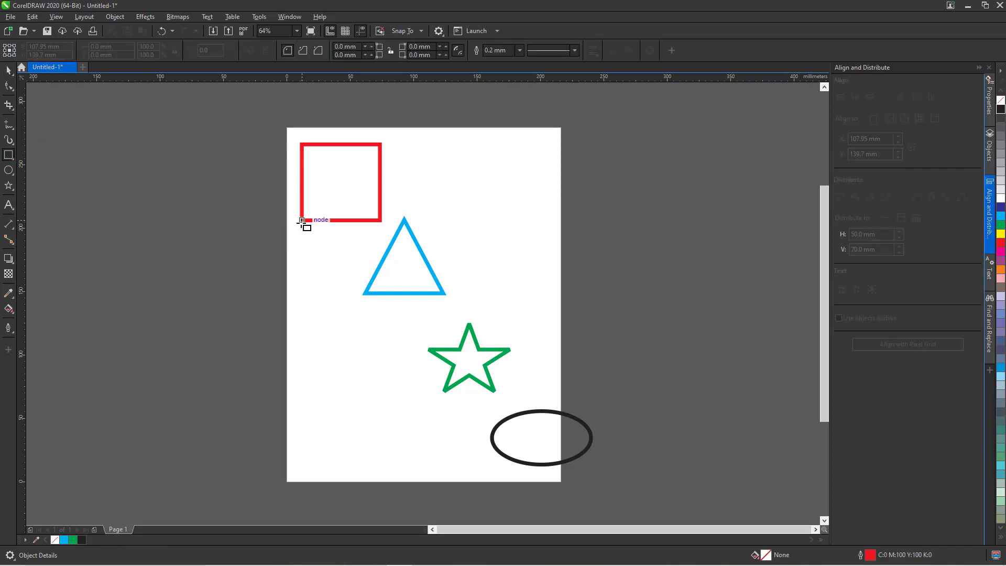
pyautogui.moveTo(303, 220); pyautogui.dragTo(365, 293)
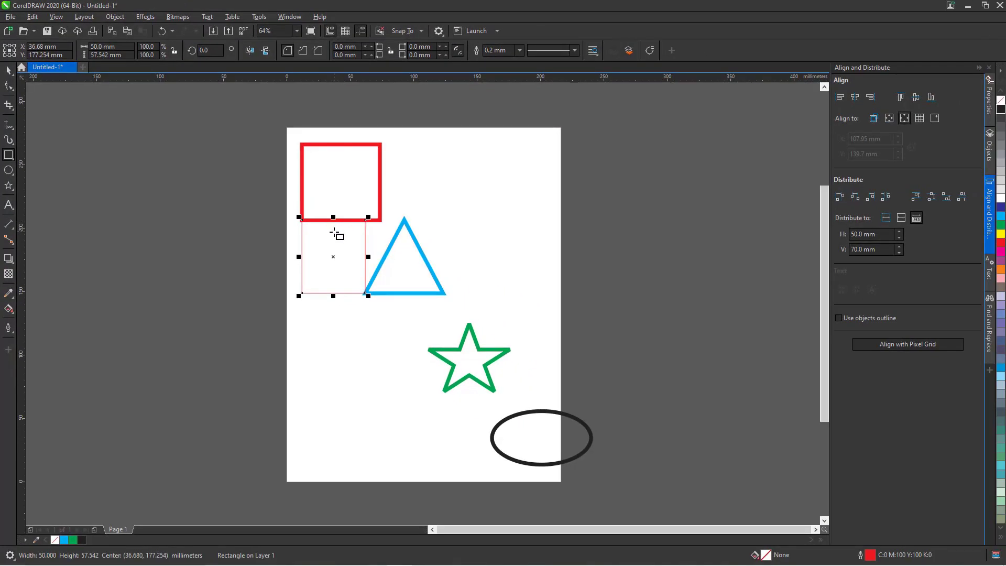
pyautogui.press('Delete')
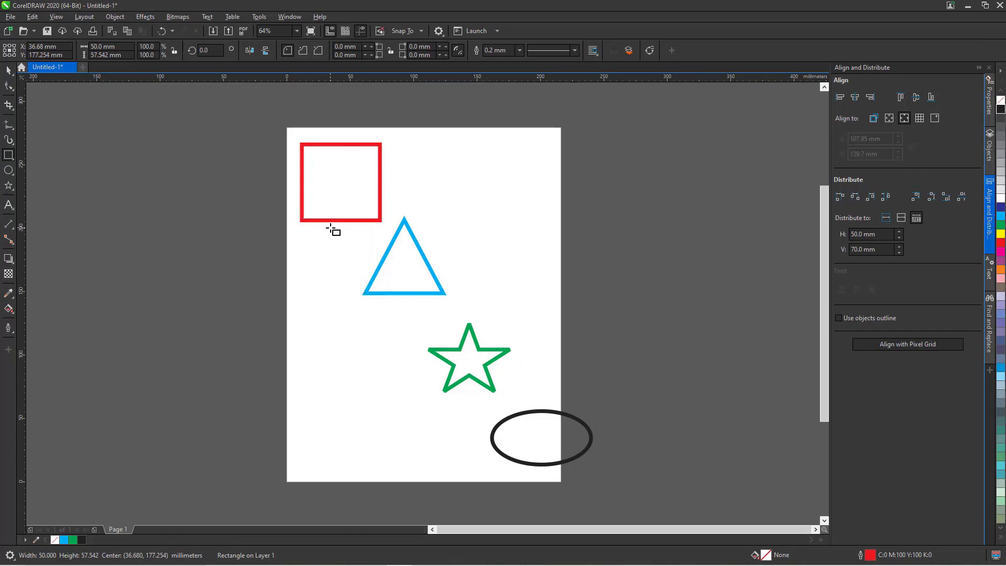
pyautogui.hotkey('ctrl', 'z')
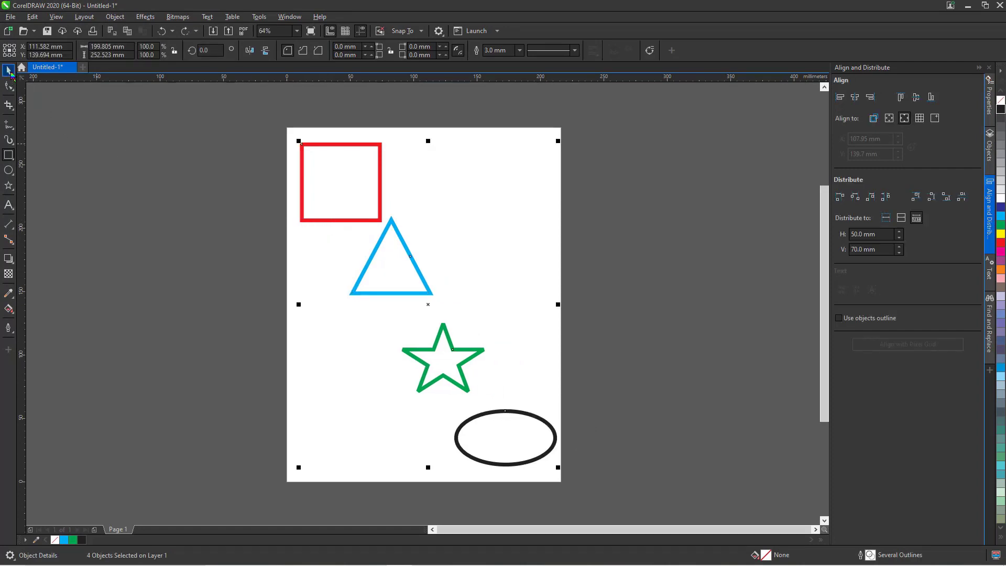
# Distribute the left edges of the reselected square, triangle, star and ellipse 30 mm apart, and undo the distribution.
pyautogui.click(385, 192)
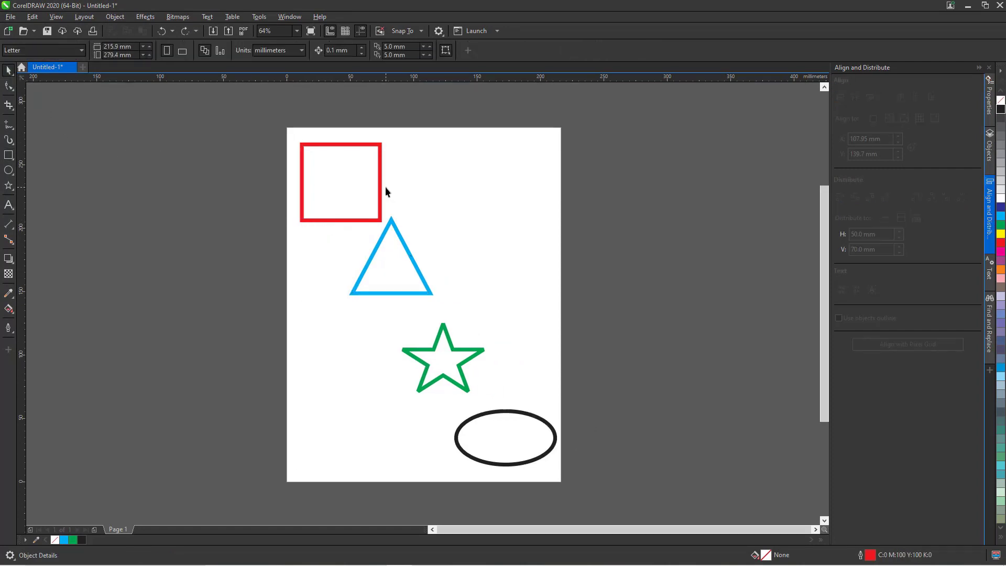
pyautogui.click(381, 220)
pyautogui.keyDown('shift'); pyautogui.click(397, 293); pyautogui.keyUp('shift')
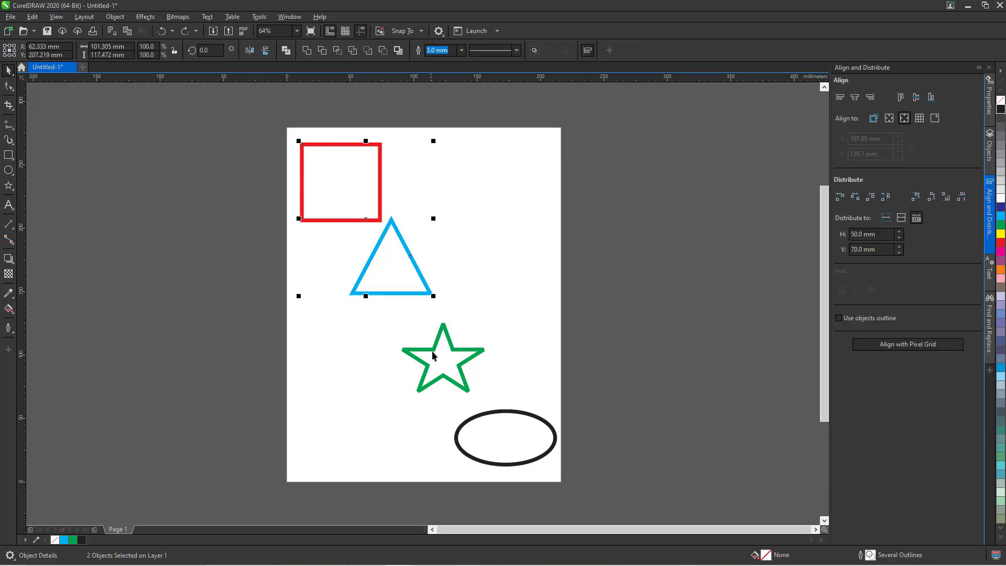
pyautogui.keyDown('shift'); pyautogui.click(432, 351); pyautogui.keyUp('shift')
pyautogui.keyDown('shift'); pyautogui.click(486, 429); pyautogui.keyUp('shift')
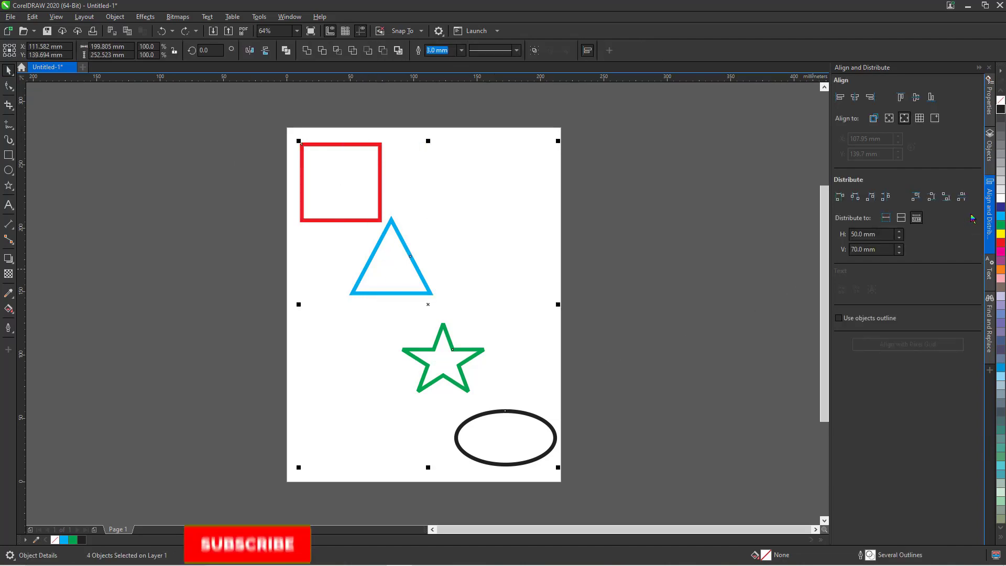
pyautogui.doubleClick(855, 234)
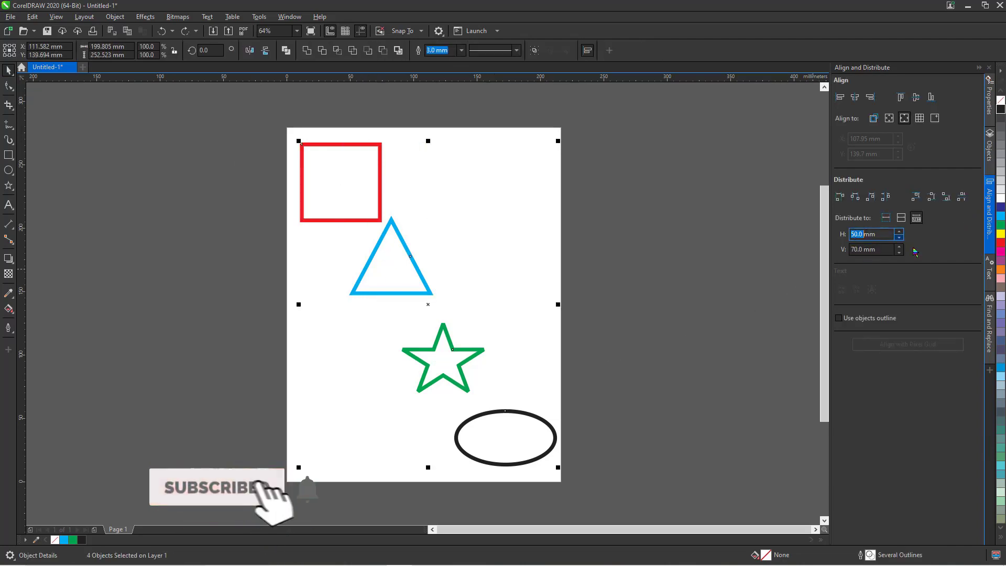
pyautogui.write('30.0')
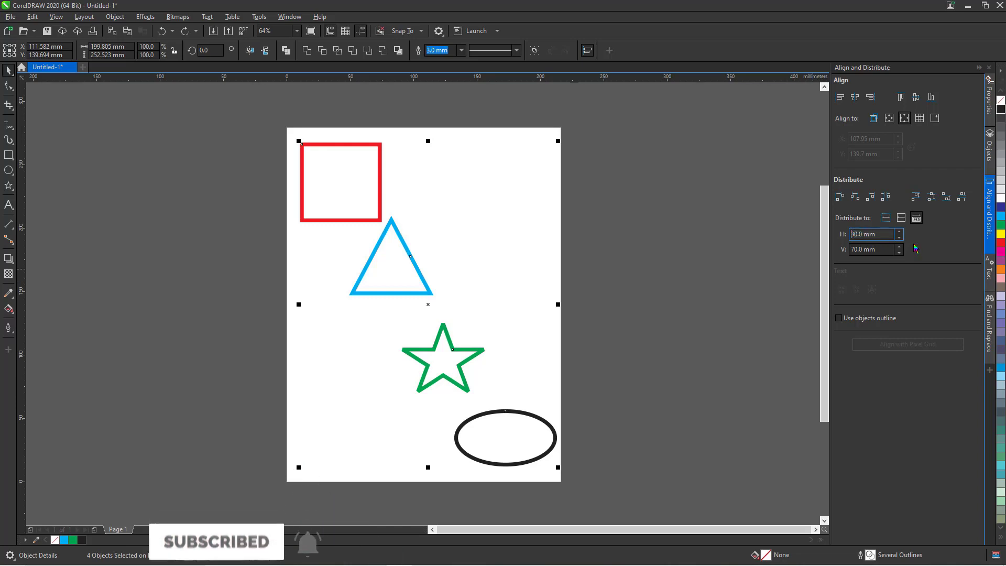
pyautogui.click(841, 199)
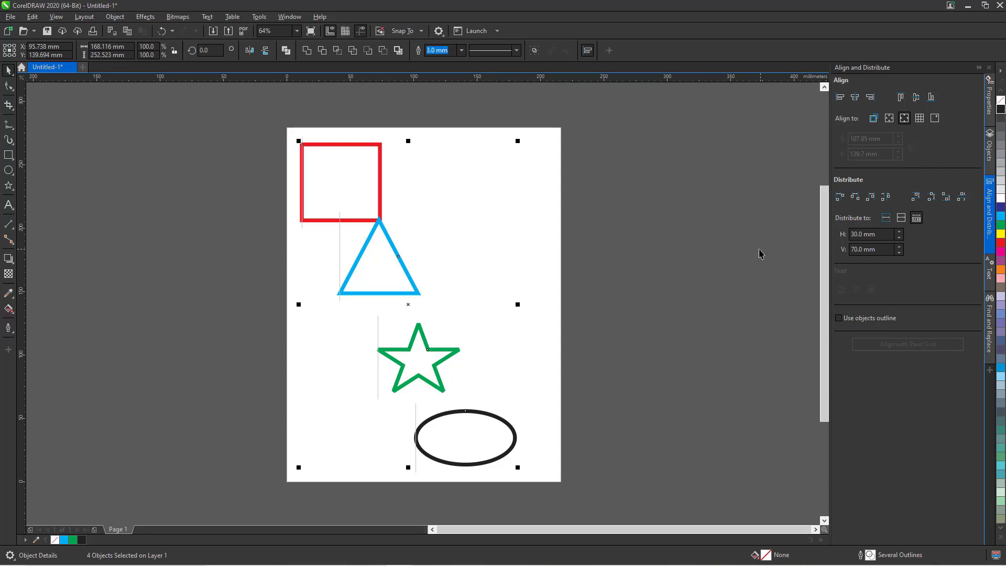
pyautogui.hotkey('ctrl', 'z')
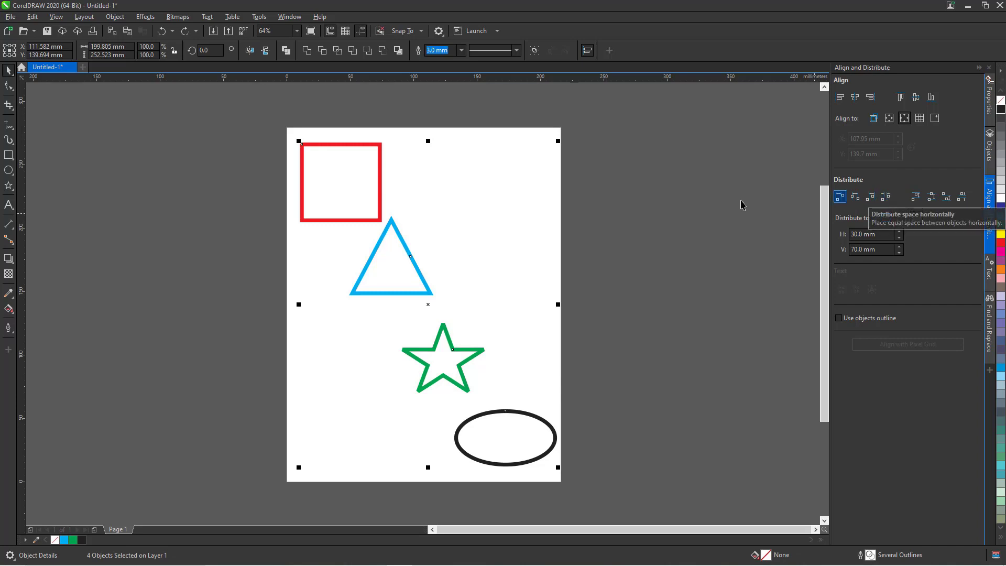
# Distribute the shapes' top edges 70 mm apart, draw a checking rectangle from the square's upper-left corner to the triangle's apex, and undo both.
pyautogui.click(915, 199)
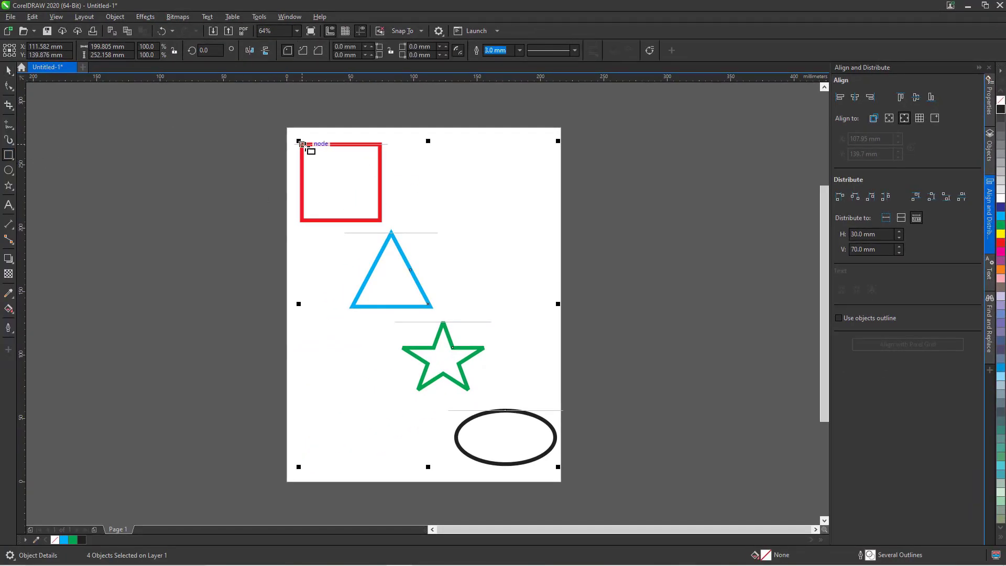
pyautogui.moveTo(302, 144); pyautogui.dragTo(391, 232)
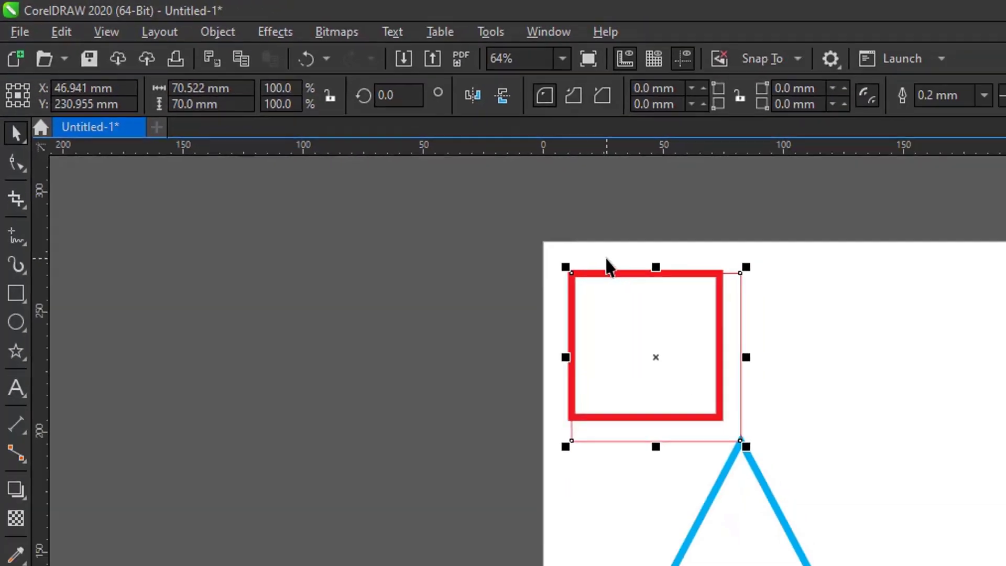
pyautogui.hotkey('ctrl', 'z')
pyautogui.hotkey('ctrl', 'z')
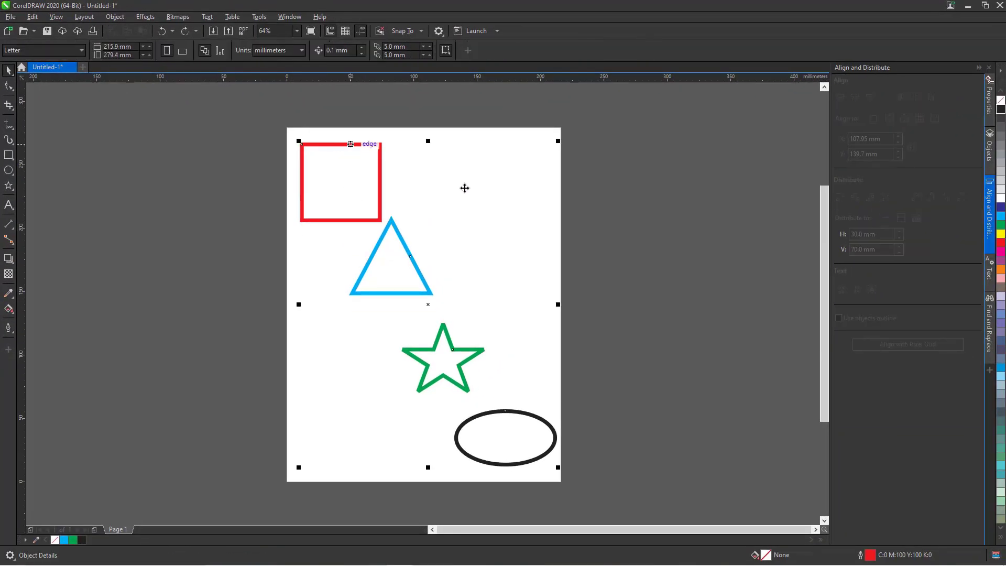
# Set the vertical object spacing to 100 mm, distribute all four shapes from their top edges, and undo the distribution.
pyautogui.click(425, 189)
pyautogui.press('Tab')
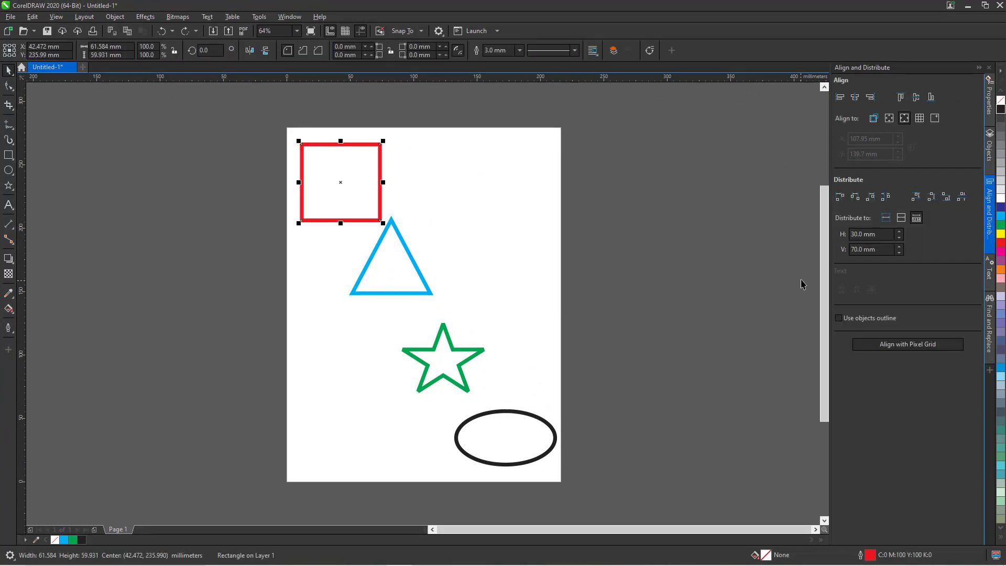
pyautogui.doubleClick(856, 249)
pyautogui.write('100.0')
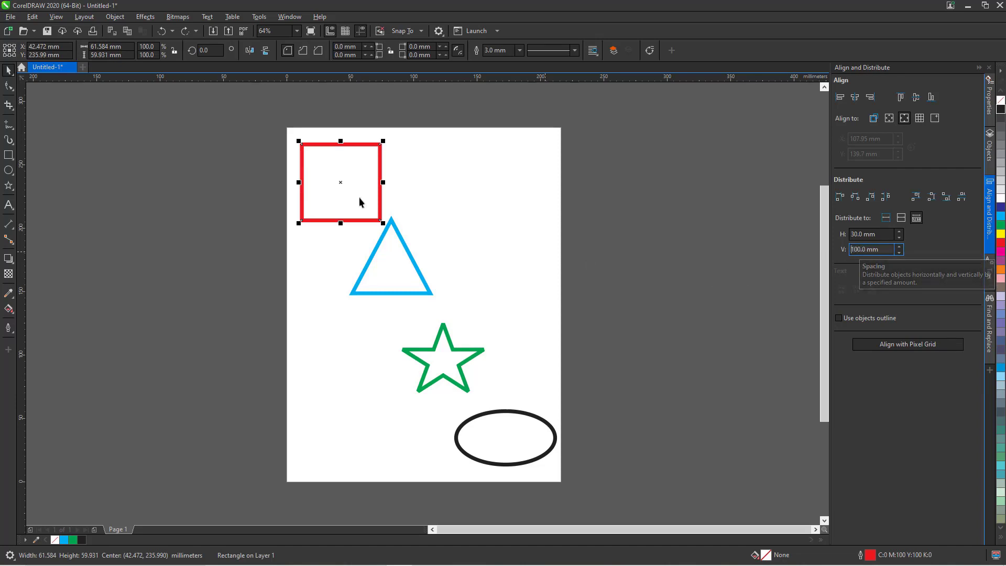
pyautogui.click(445, 197)
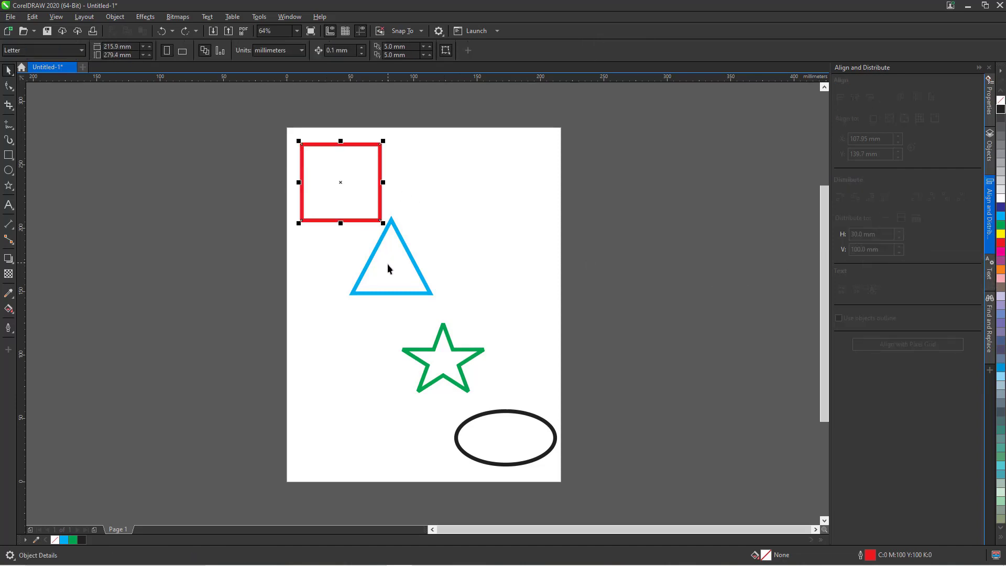
pyautogui.hotkey('ctrl', 'a')
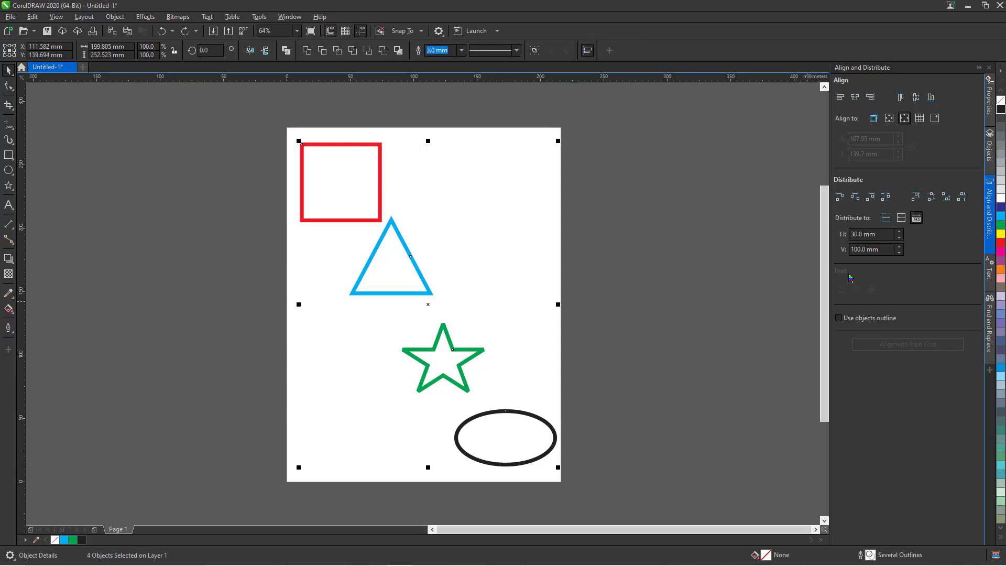
pyautogui.click(915, 198)
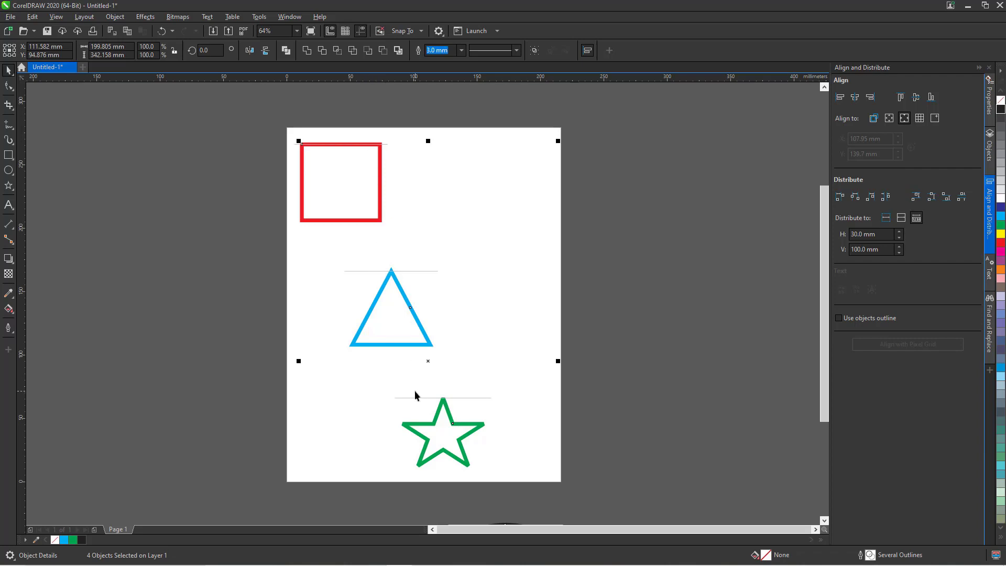
pyautogui.hotkey('shift', 'F2')
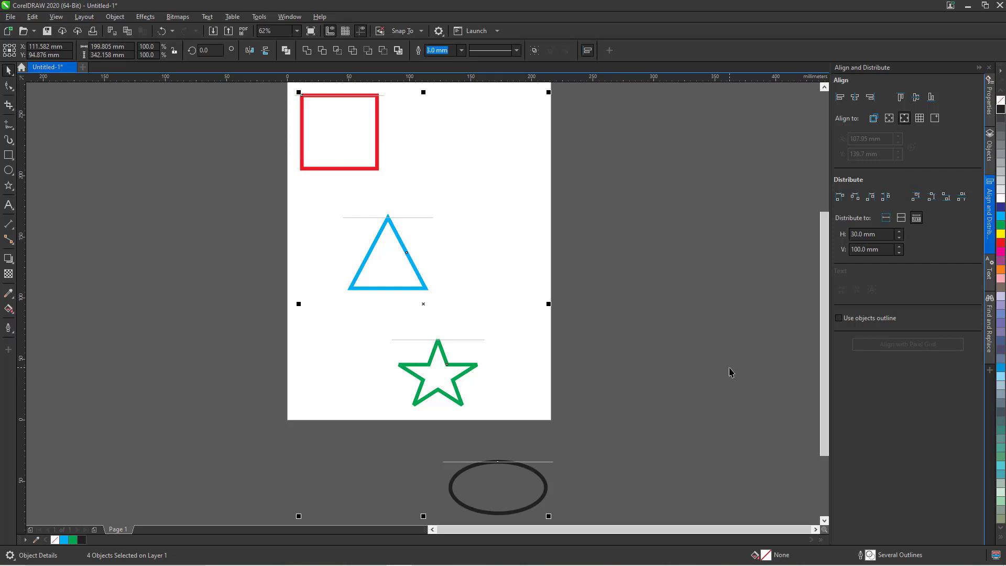
pyautogui.hotkey('ctrl', 'z')
pyautogui.click(711, 312)
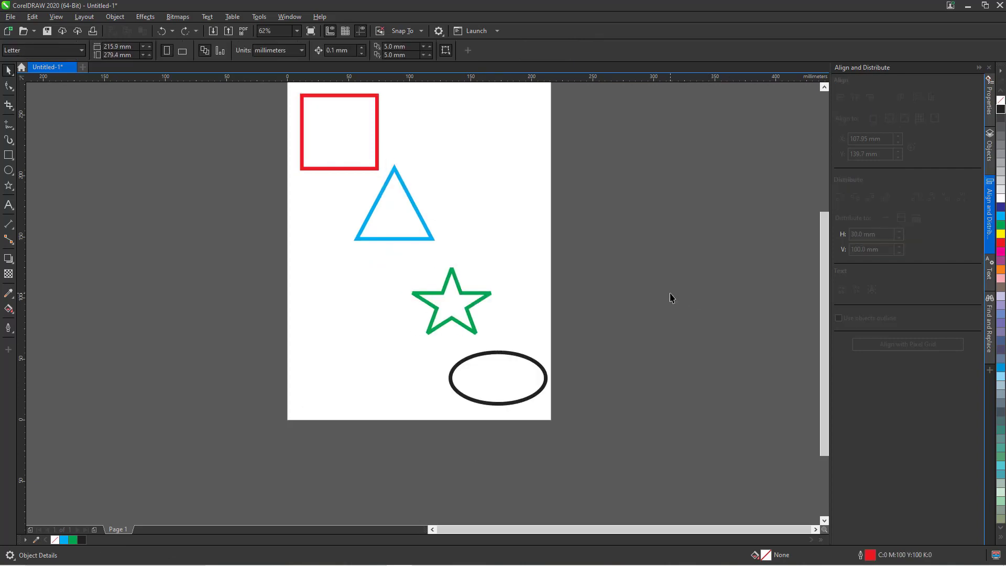
# Select all four shapes on the page together.
pyautogui.hotkey('shift', 'F4')
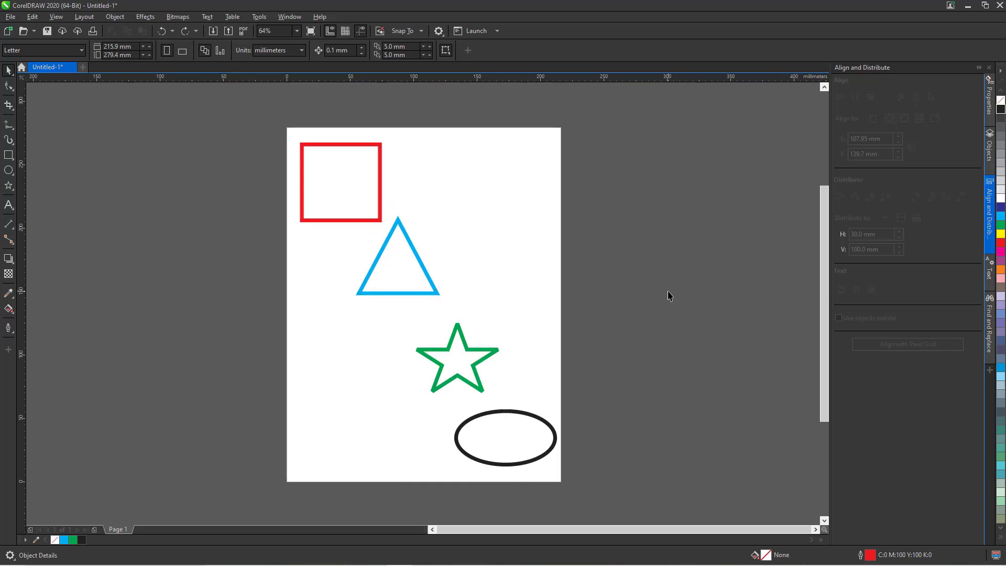
pyautogui.moveTo(274, 126); pyautogui.dragTo(612, 449)
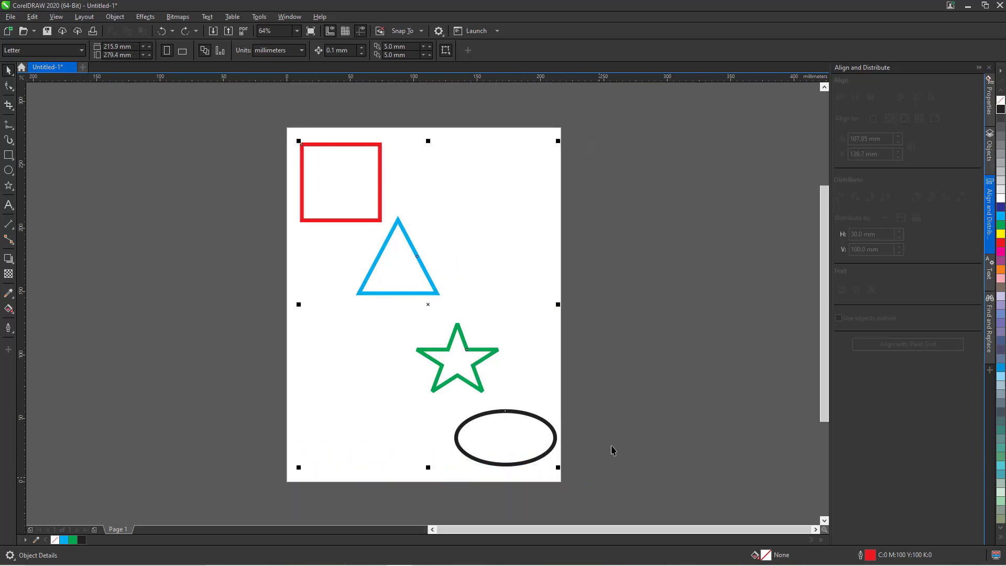